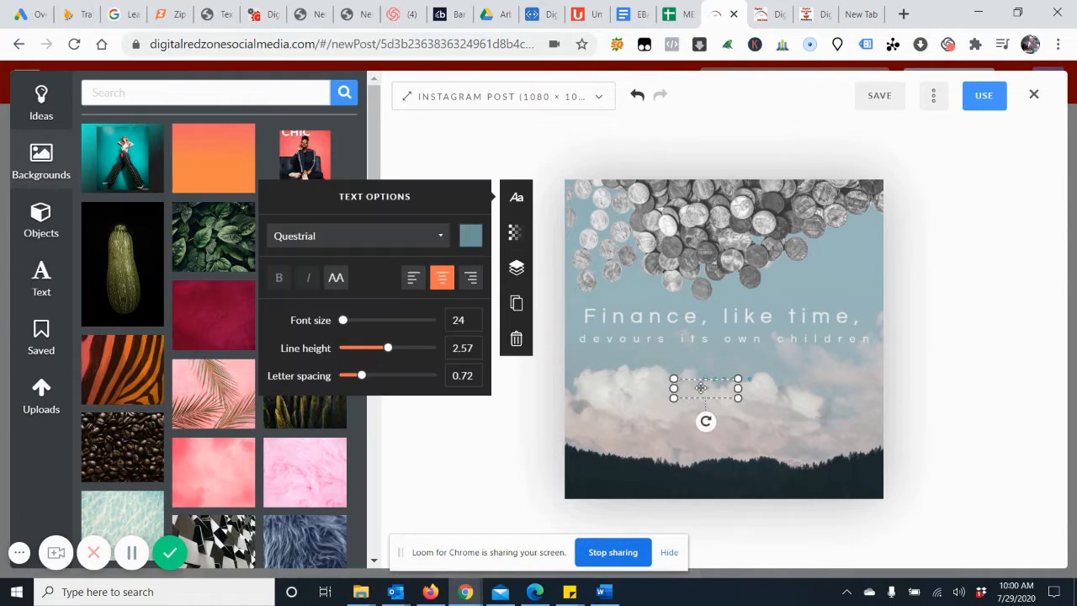
# Search the background images for "house"
pyautogui.click(716, 387)
pyautogui.click(719, 384)
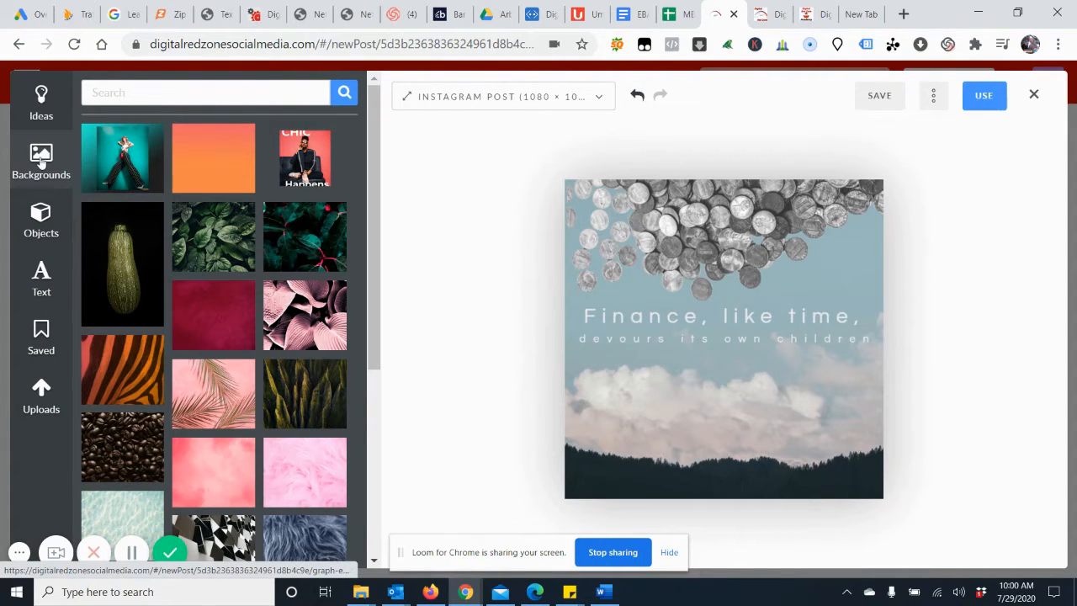
pyautogui.click(137, 95)
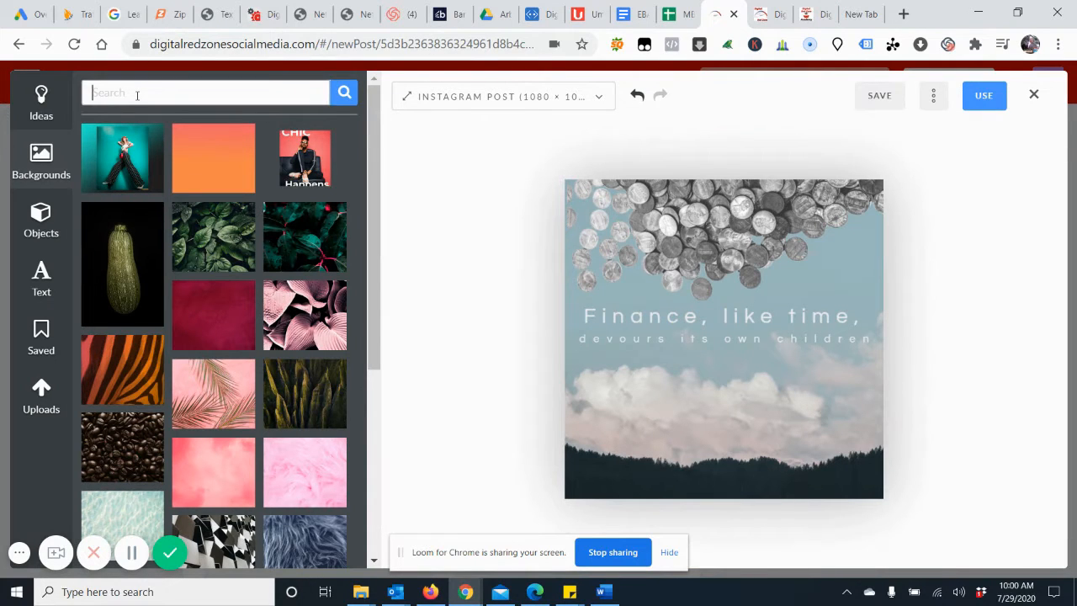
pyautogui.write('house')
pyautogui.press('Return')
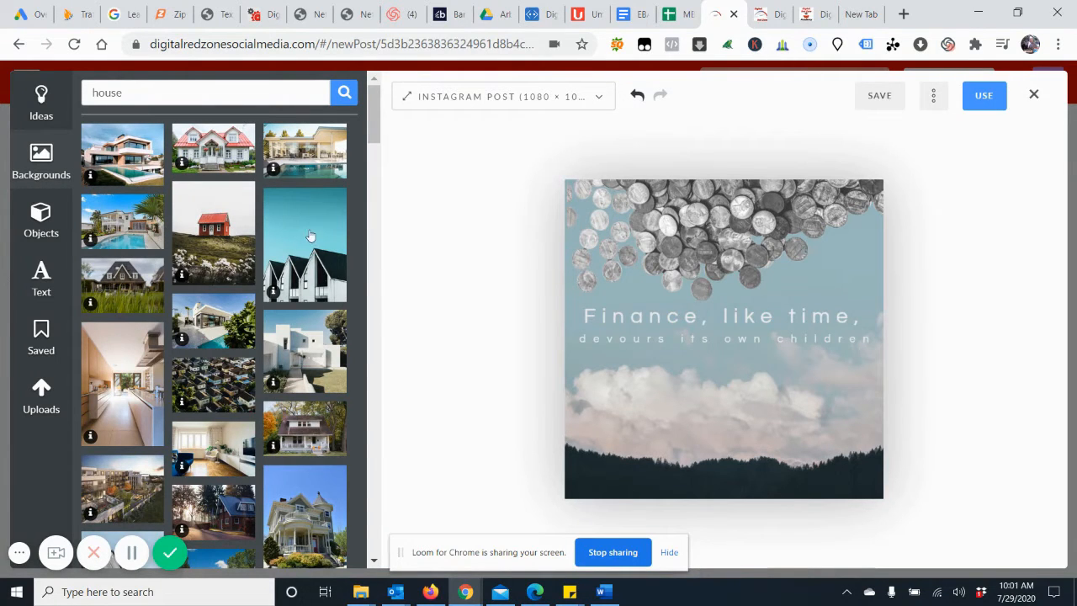
# Replace the cloudy sky background with the photo of dark-roofed gabled white houses, positioned to fill the canvas
pyautogui.click(654, 442)
pyautogui.press('Delete')
pyautogui.moveTo(314, 252); pyautogui.dragTo(641, 343)
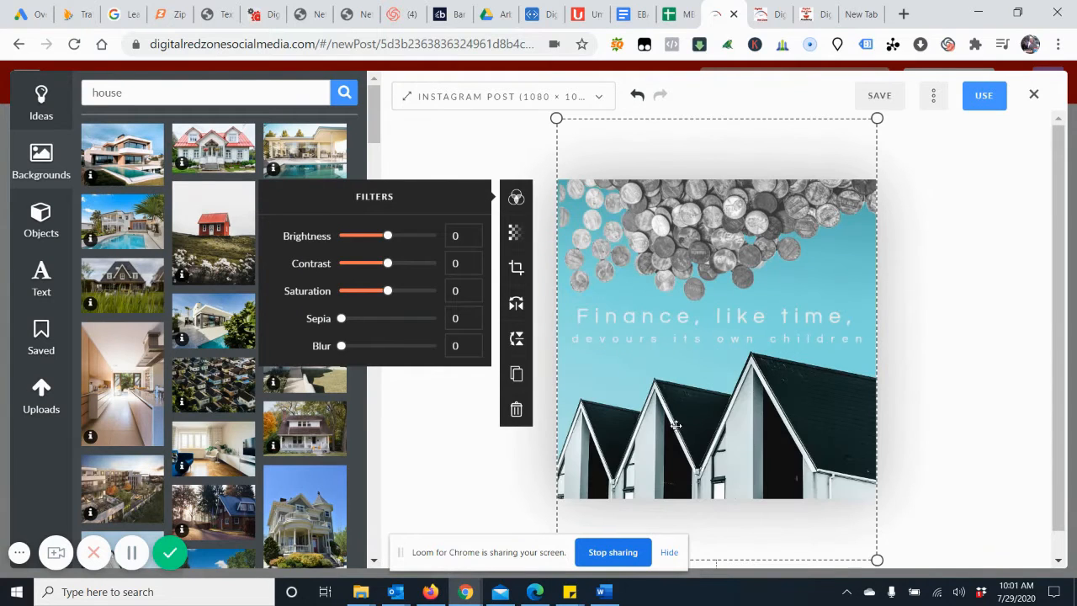
pyautogui.click(670, 448)
pyautogui.moveTo(671, 448); pyautogui.dragTo(669, 437)
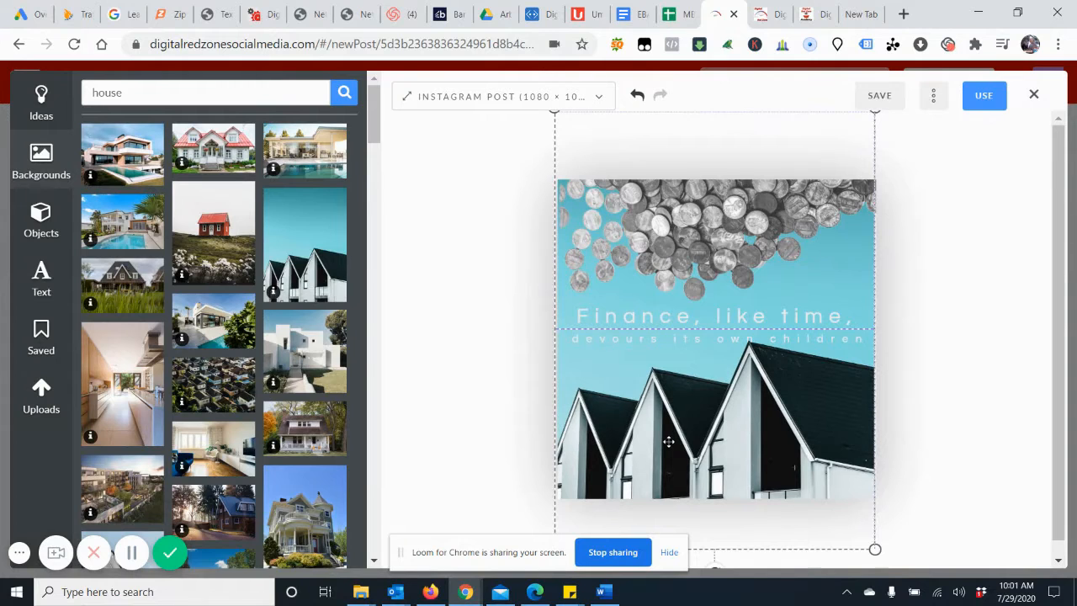
pyautogui.click(668, 441)
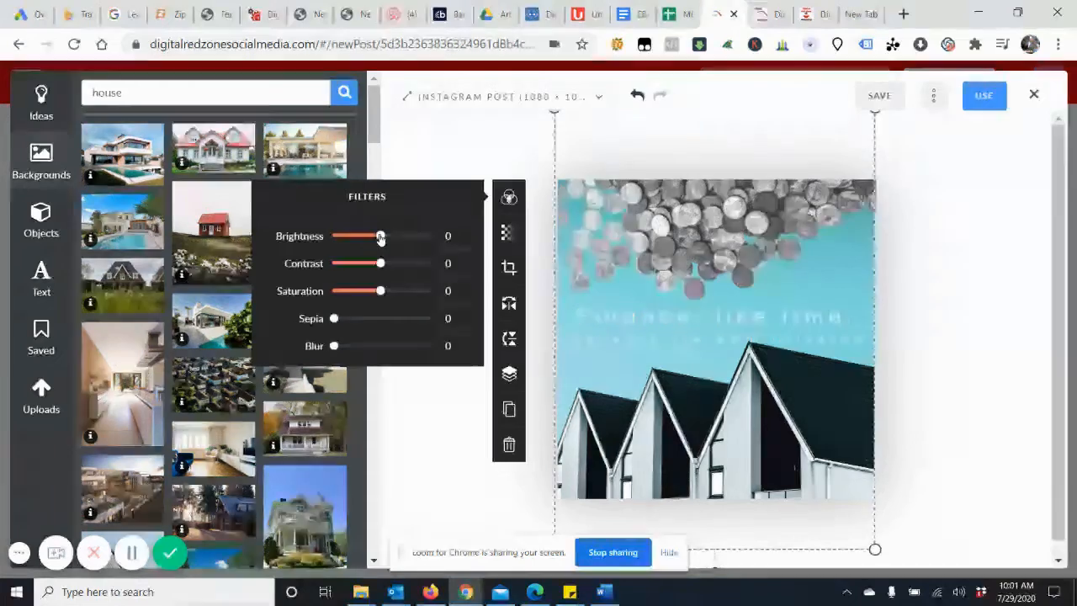
# Adjust the house photo to brightness -1, contrast -21, saturation 100, sepia 24 and blur 0, with opacity at 100
pyautogui.moveTo(381, 238); pyautogui.dragTo(362, 272)
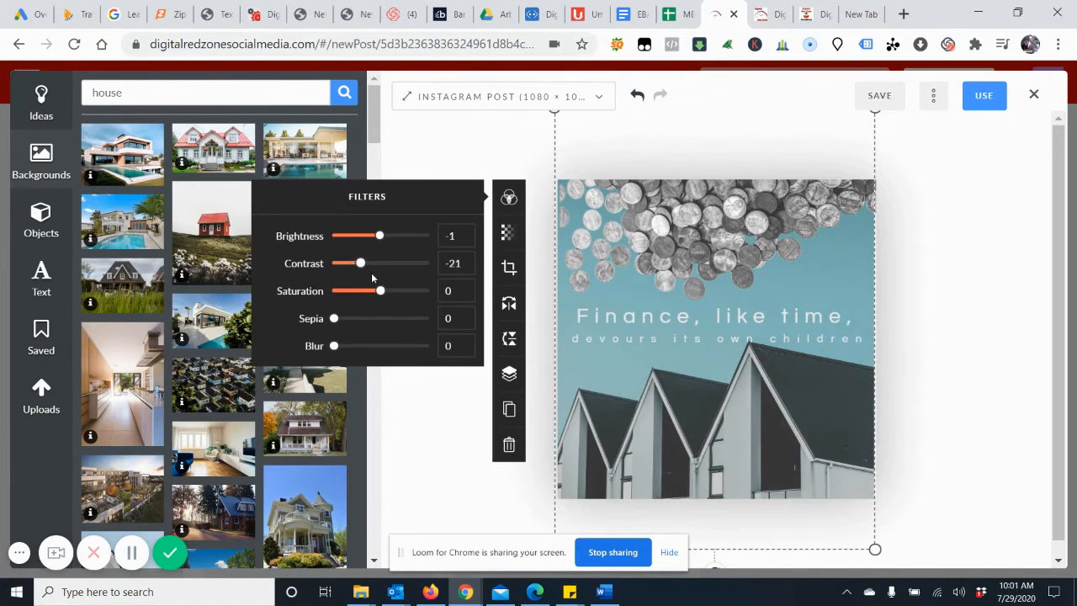
pyautogui.moveTo(378, 291); pyautogui.dragTo(444, 290)
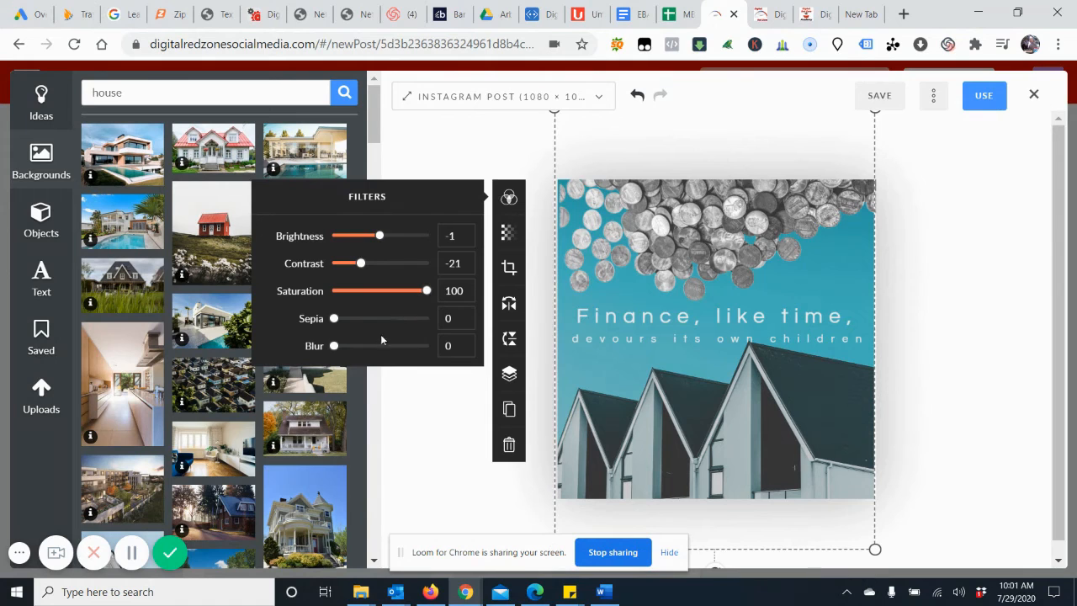
pyautogui.moveTo(334, 347); pyautogui.dragTo(387, 351)
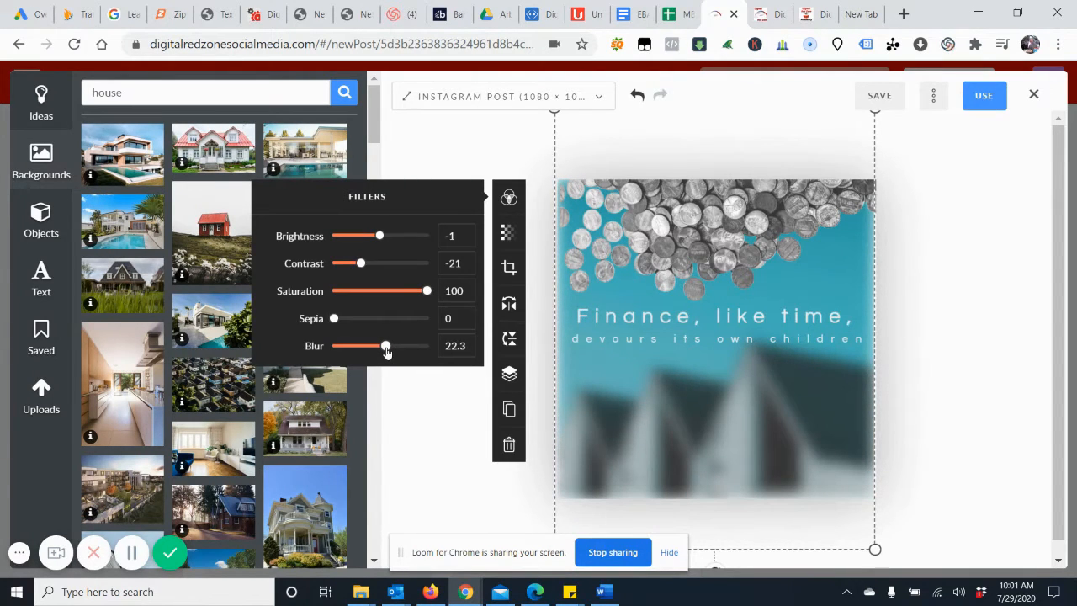
pyautogui.moveTo(386, 350); pyautogui.dragTo(358, 329)
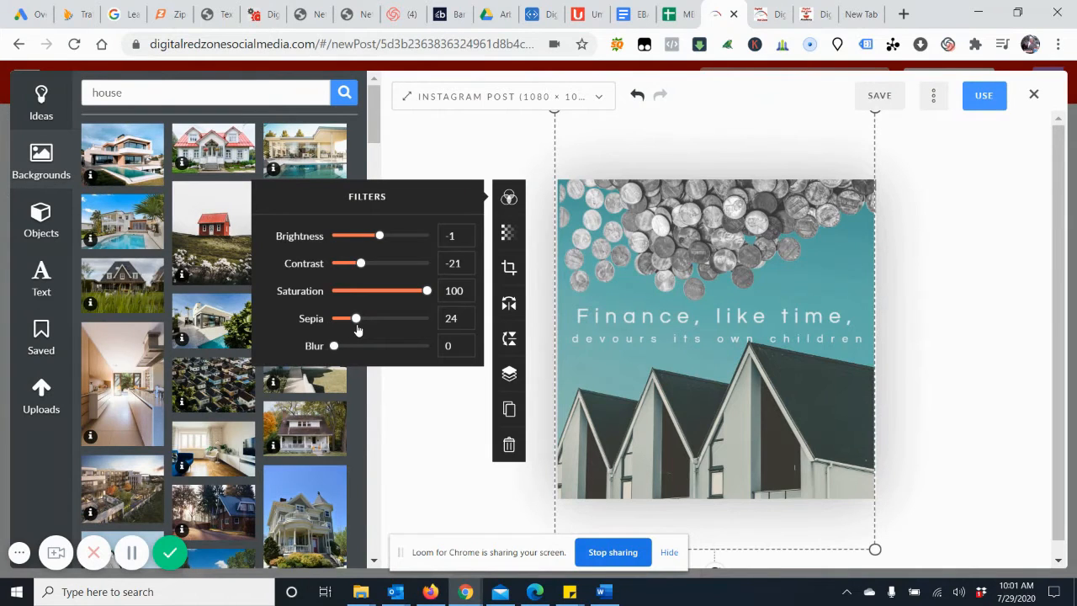
pyautogui.click(508, 234)
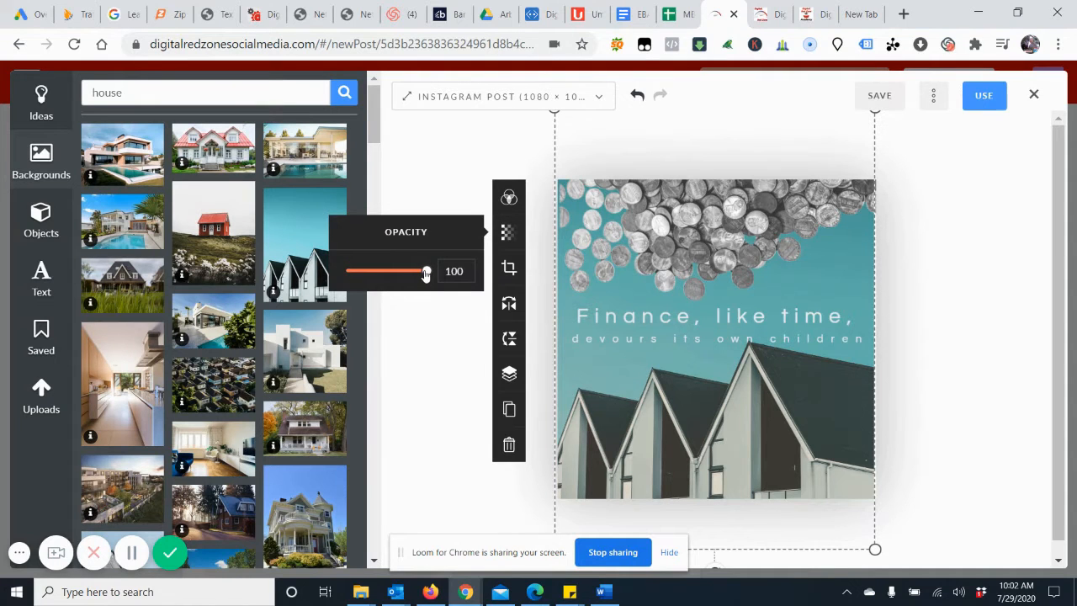
pyautogui.moveTo(425, 274)
pyautogui.mouseDown()
pyautogui.moveTo(356, 276)
pyautogui.moveTo(425, 285)
pyautogui.mouseUp()
# Try cropping the house photo to the canvas width with the image shifted down in the frame, and undo the crop
pyautogui.click(509, 268)
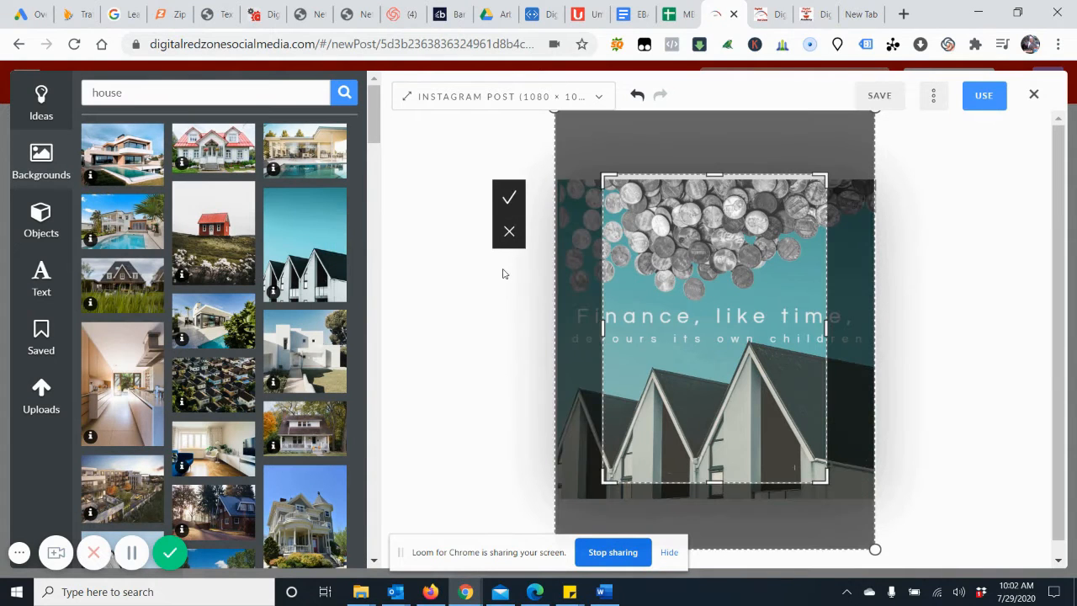
pyautogui.moveTo(603, 334); pyautogui.dragTo(560, 334)
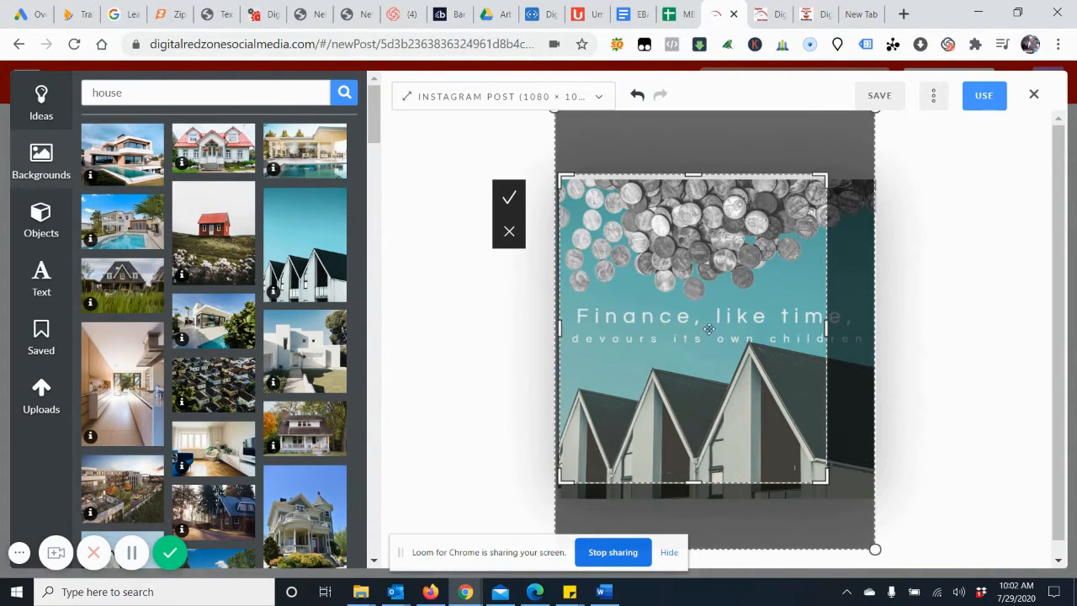
pyautogui.moveTo(828, 333); pyautogui.dragTo(880, 334)
pyautogui.moveTo(740, 322); pyautogui.dragTo(676, 348)
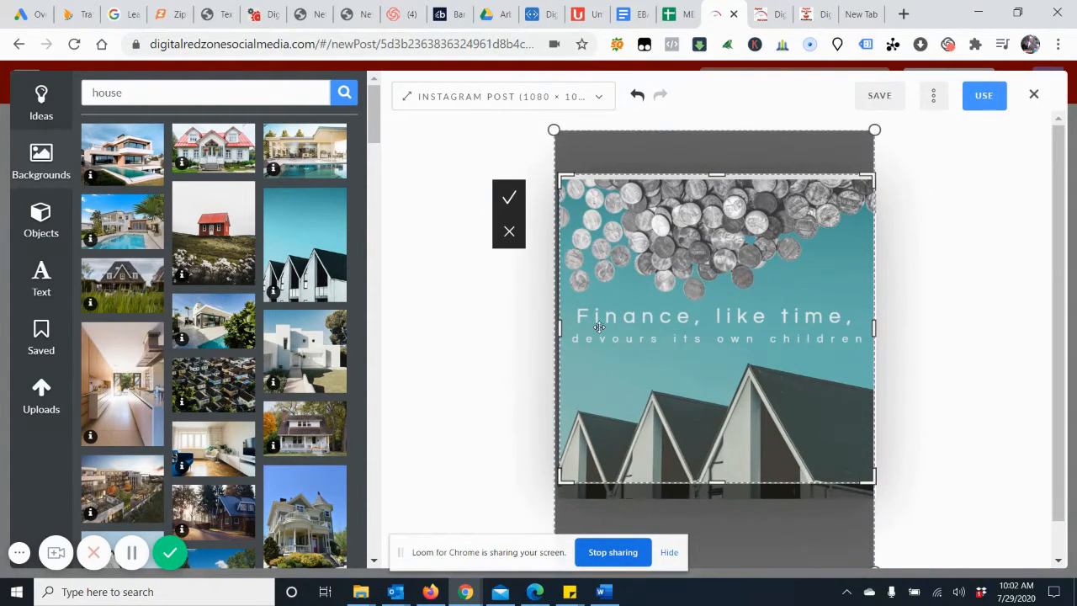
pyautogui.click(510, 200)
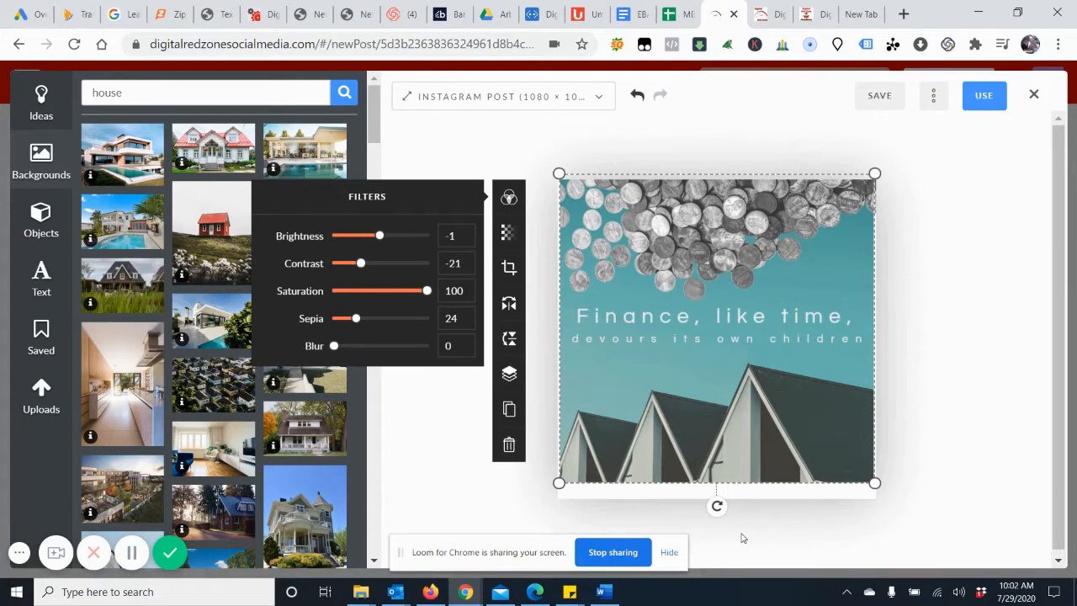
pyautogui.hotkey('ctrl', 'z')
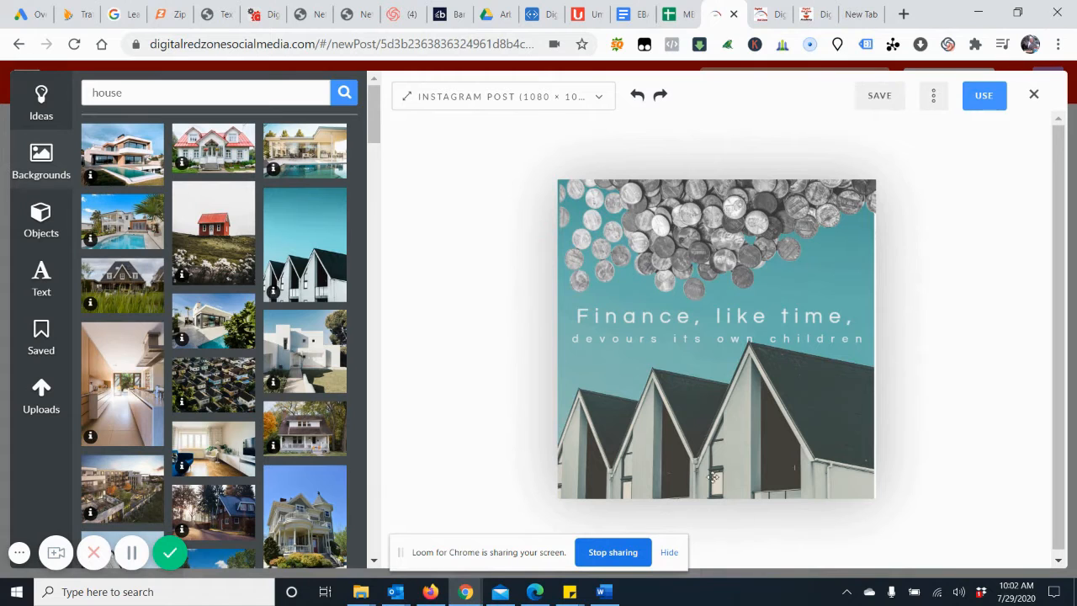
# Try cropping the house photo with the image moved upward inside the default crop frame, and undo the crop
pyautogui.click(638, 401)
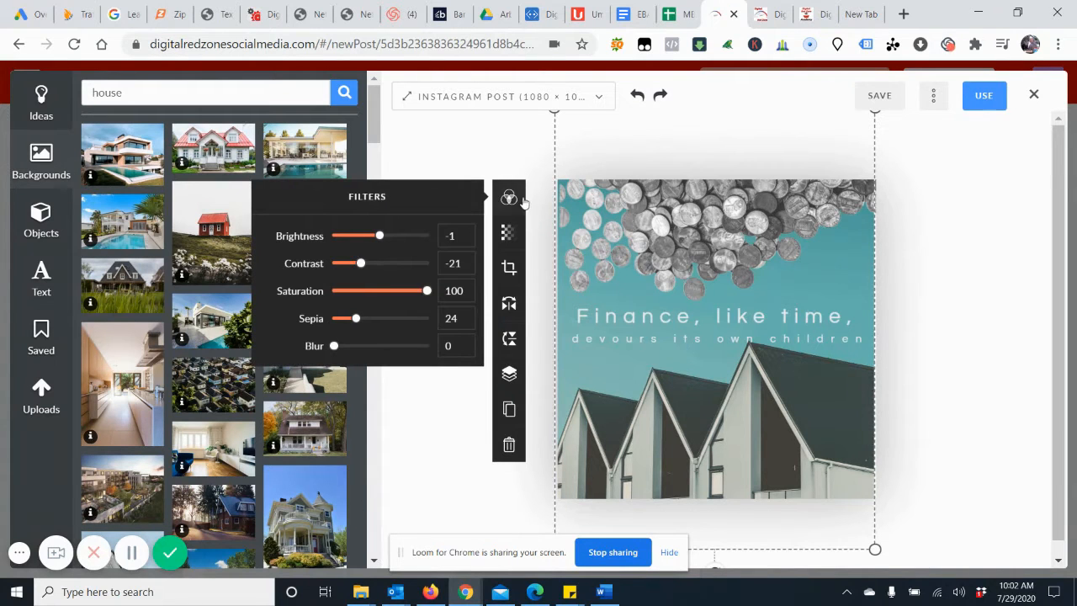
pyautogui.click(509, 268)
pyautogui.moveTo(701, 371); pyautogui.dragTo(736, 310)
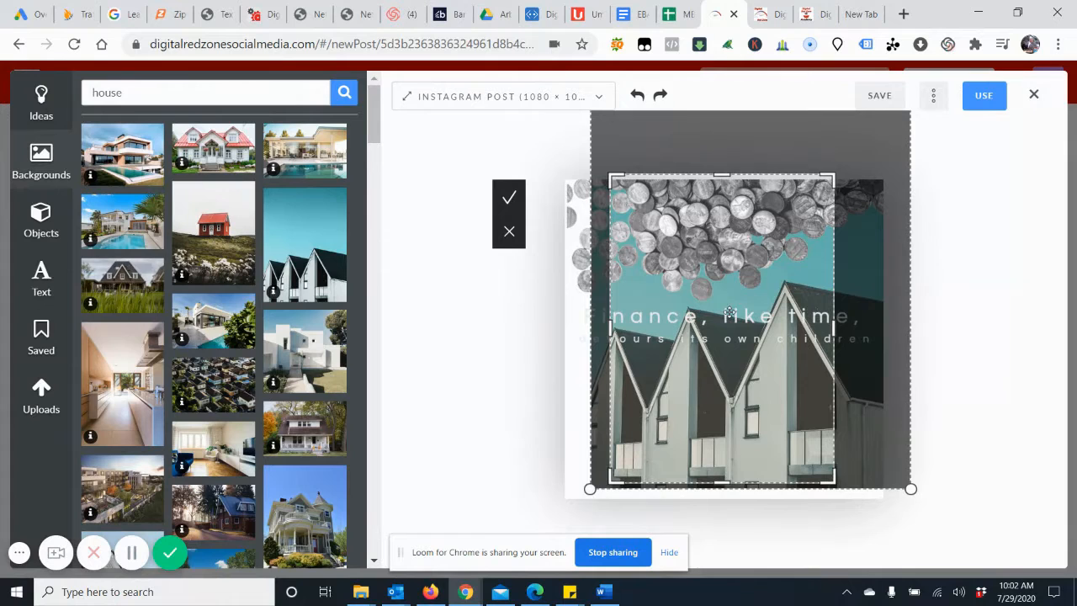
pyautogui.click(509, 198)
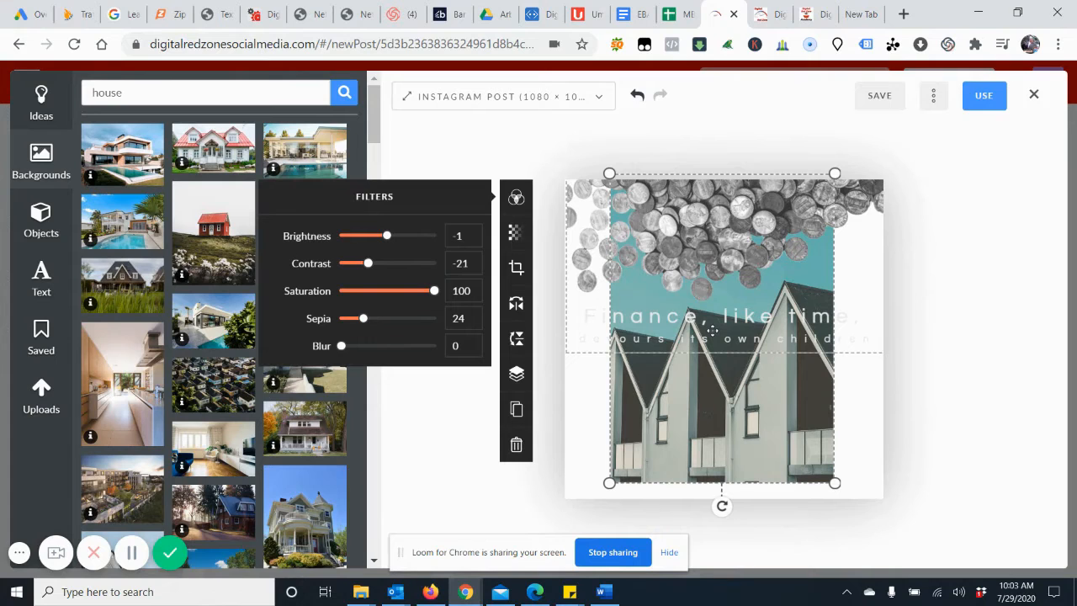
pyautogui.hotkey('ctrl', 'z')
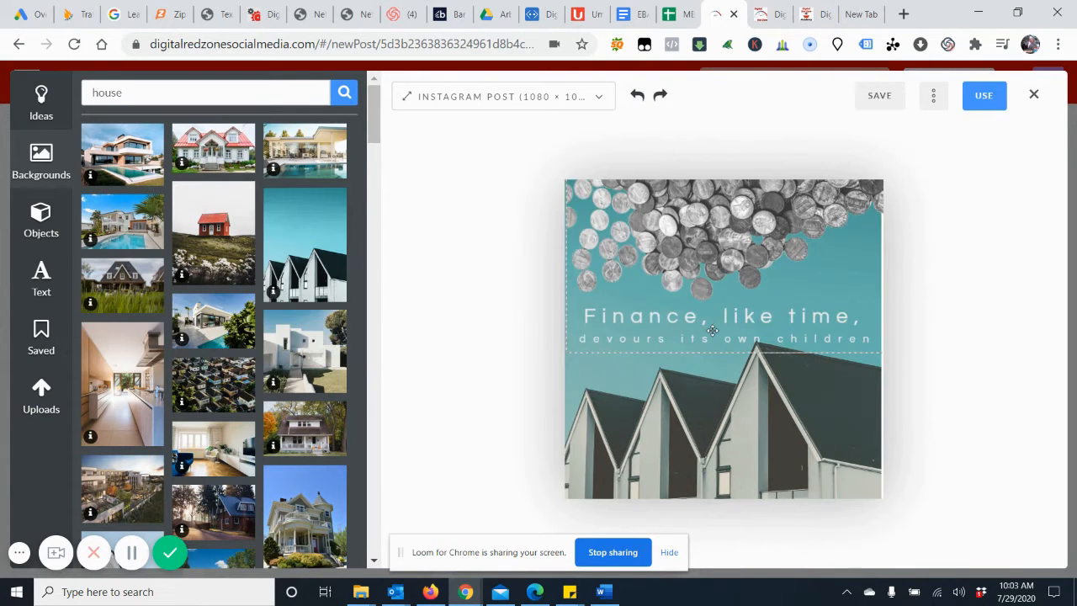
# Try the default crop frame on the house photo without moving the image, compare it using undo and redo, and leave the crop undone
pyautogui.click(670, 389)
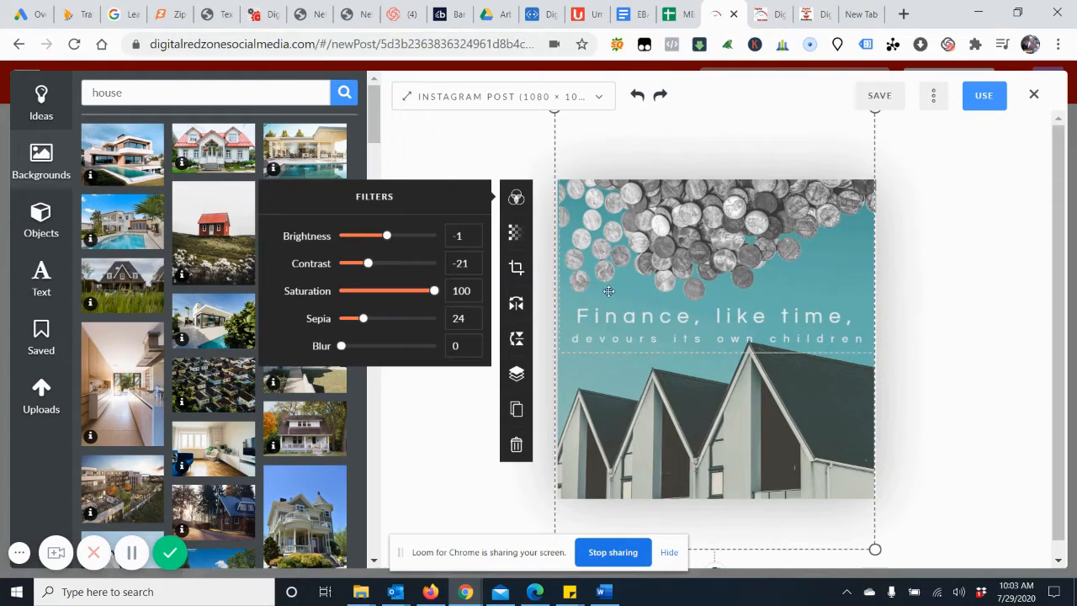
pyautogui.click(520, 271)
pyautogui.click(509, 198)
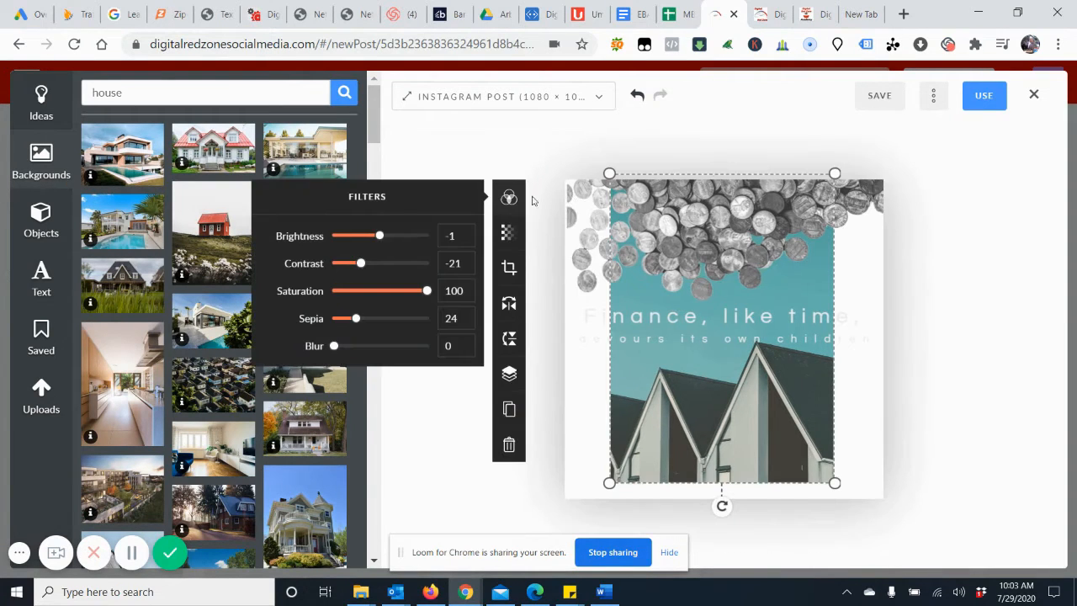
pyautogui.click(637, 98)
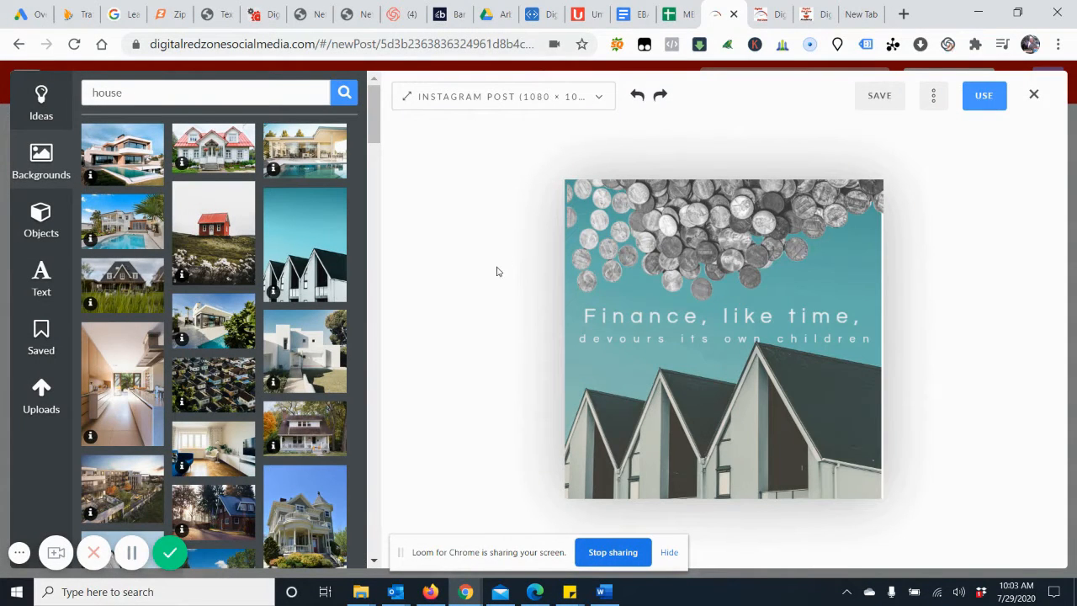
pyautogui.click(660, 95)
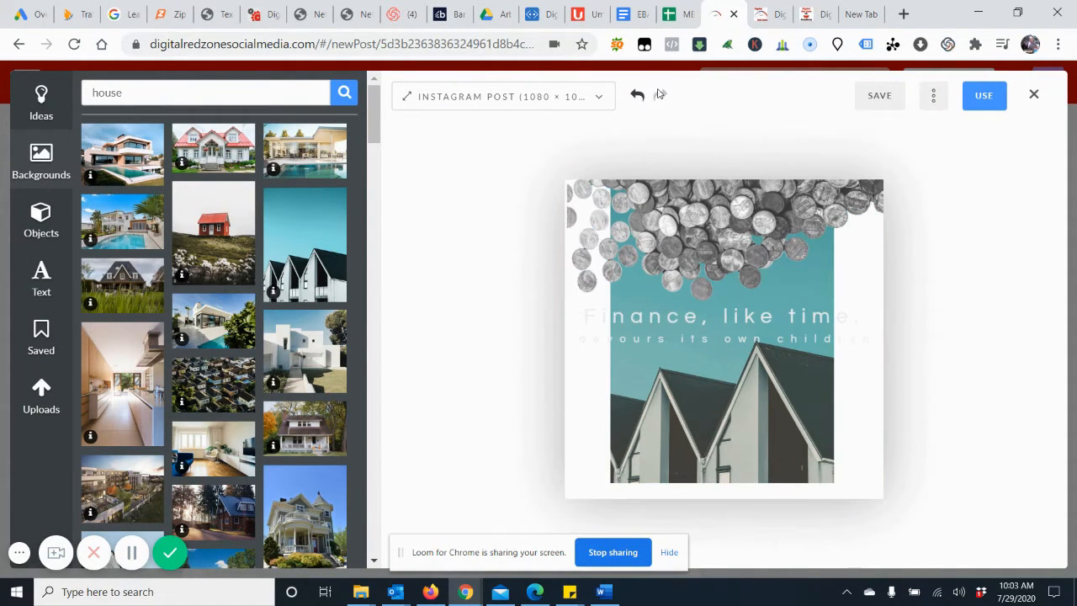
pyautogui.click(637, 96)
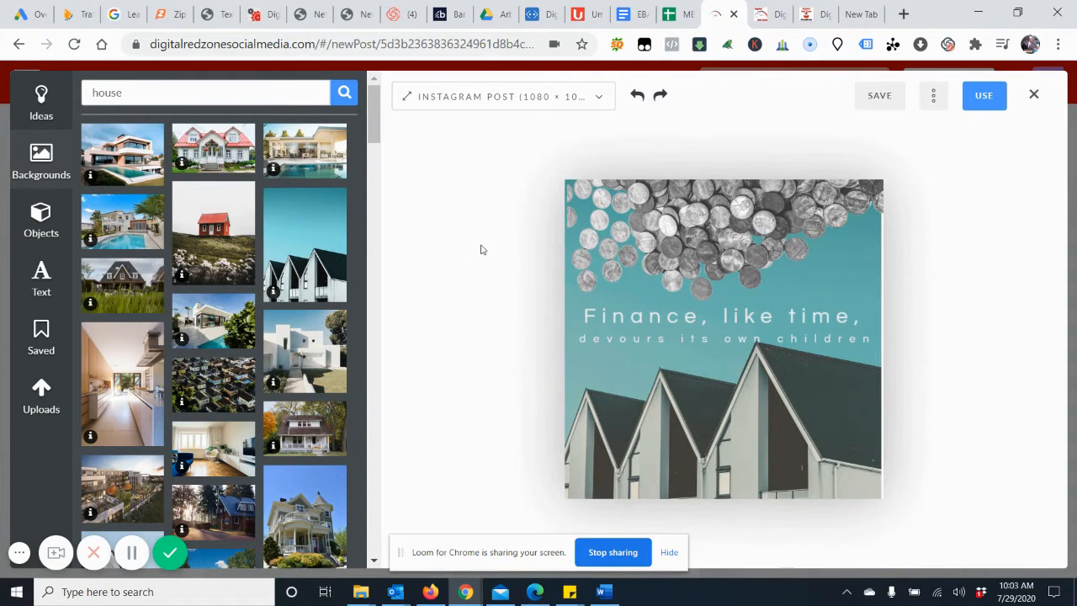
# Insert the plain pink rectangle from the Shapes objects into the design
pyautogui.click(40, 223)
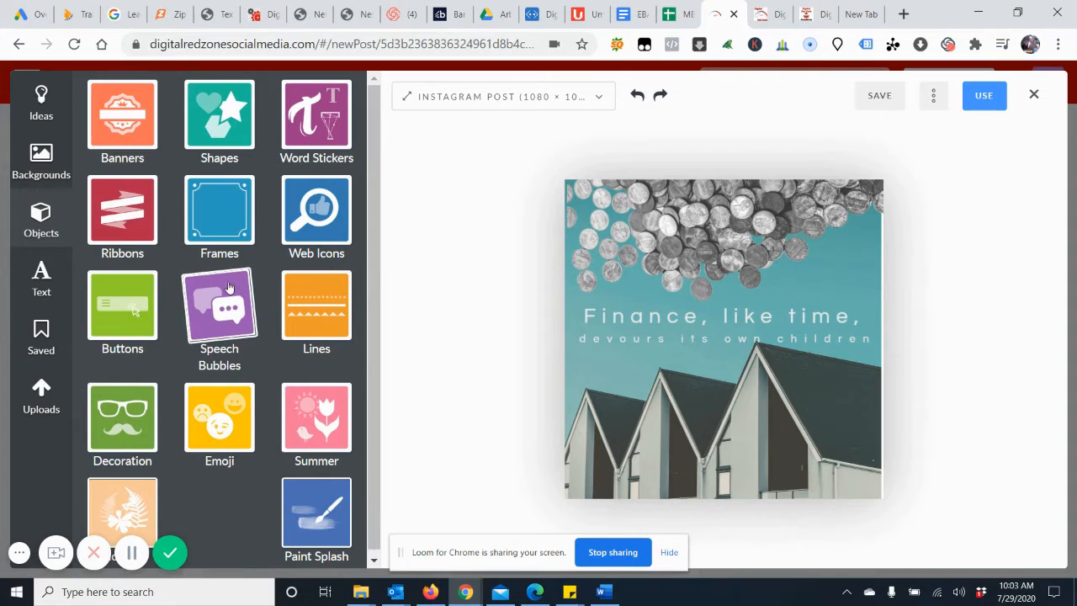
pyautogui.scroll(-1, 227, 291)
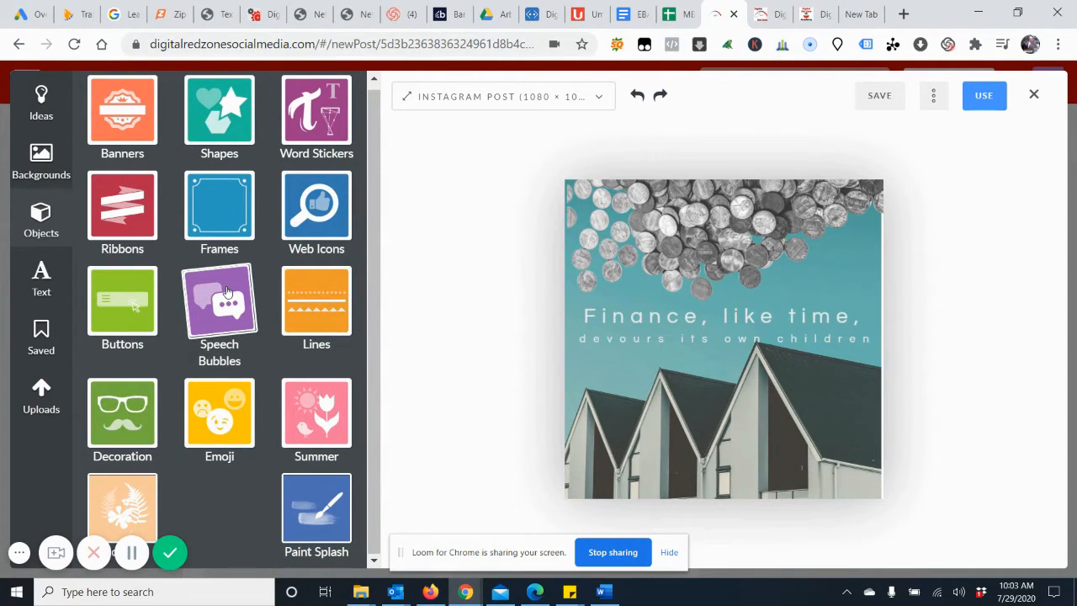
pyautogui.click(221, 124)
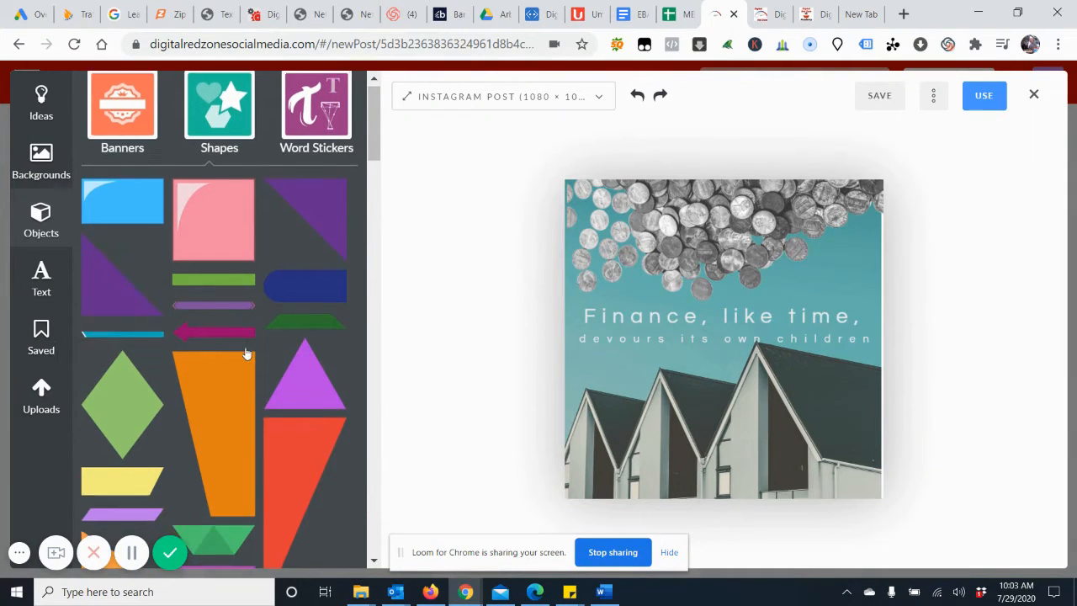
pyautogui.scroll(-5, 244, 355)
pyautogui.scroll(-2, 224, 361)
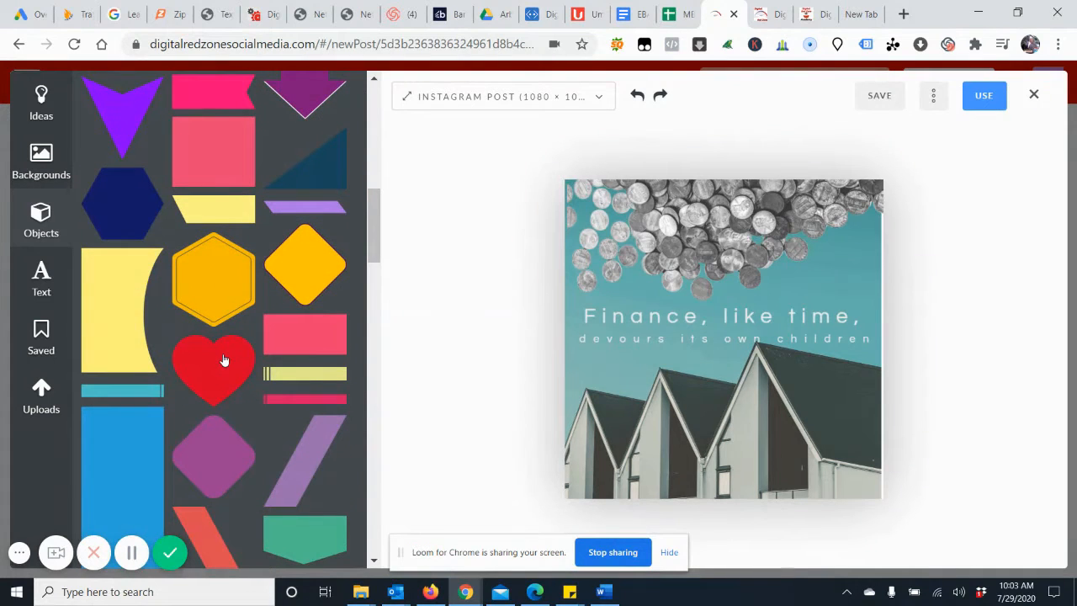
pyautogui.click(298, 341)
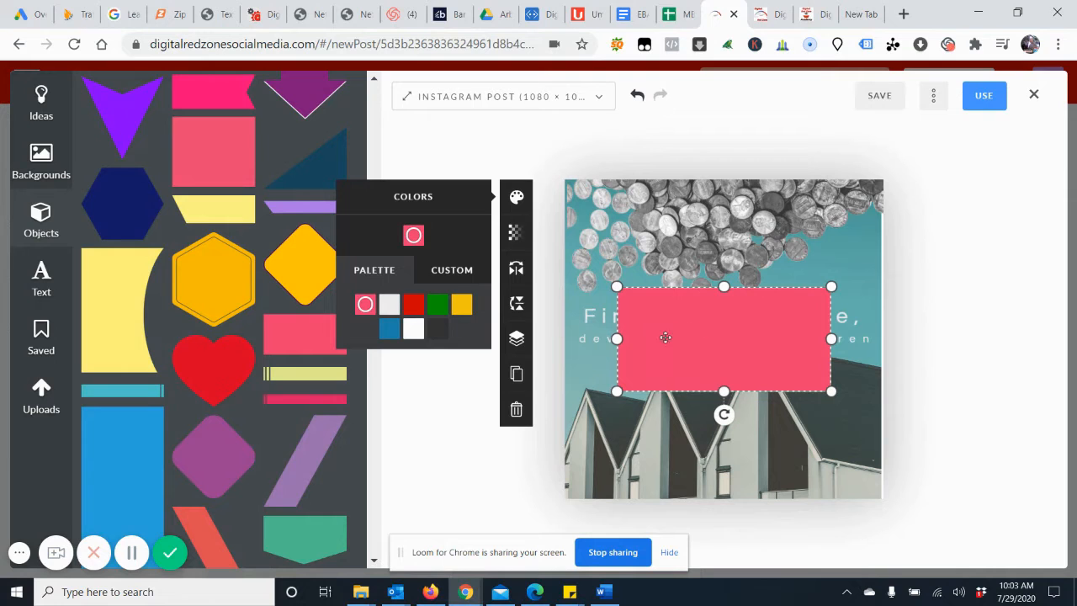
# Stretch the rectangle into a thinner full-width band over the quote text and set its custom color to grey #919191
pyautogui.moveTo(617, 340); pyautogui.dragTo(562, 339)
pyautogui.moveTo(832, 339); pyautogui.dragTo(884, 339)
pyautogui.moveTo(724, 392); pyautogui.dragTo(695, 346)
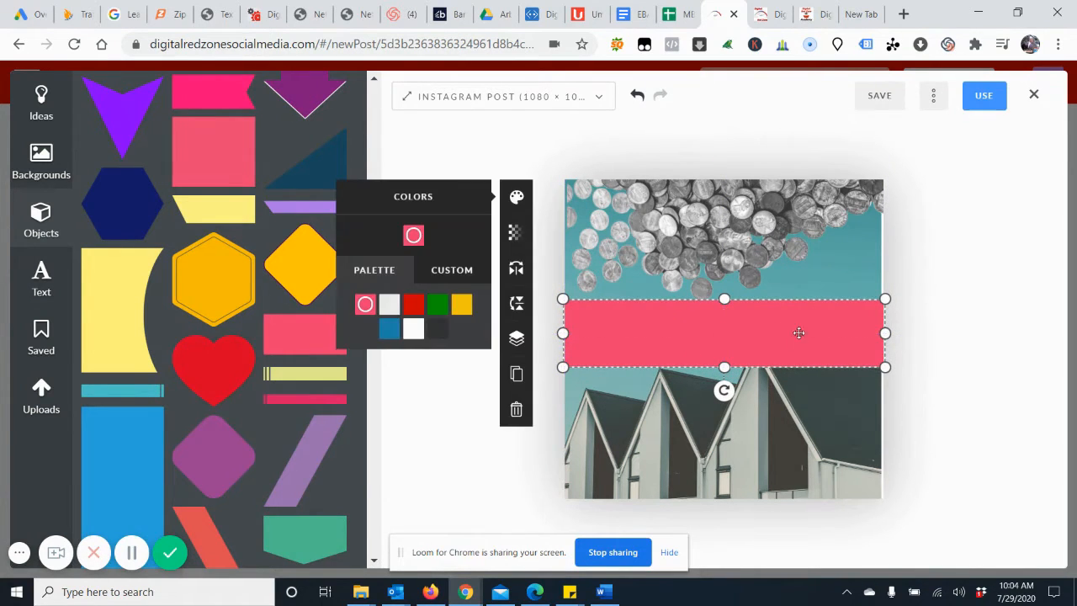
pyautogui.moveTo(631, 344); pyautogui.dragTo(630, 346)
pyautogui.click(462, 281)
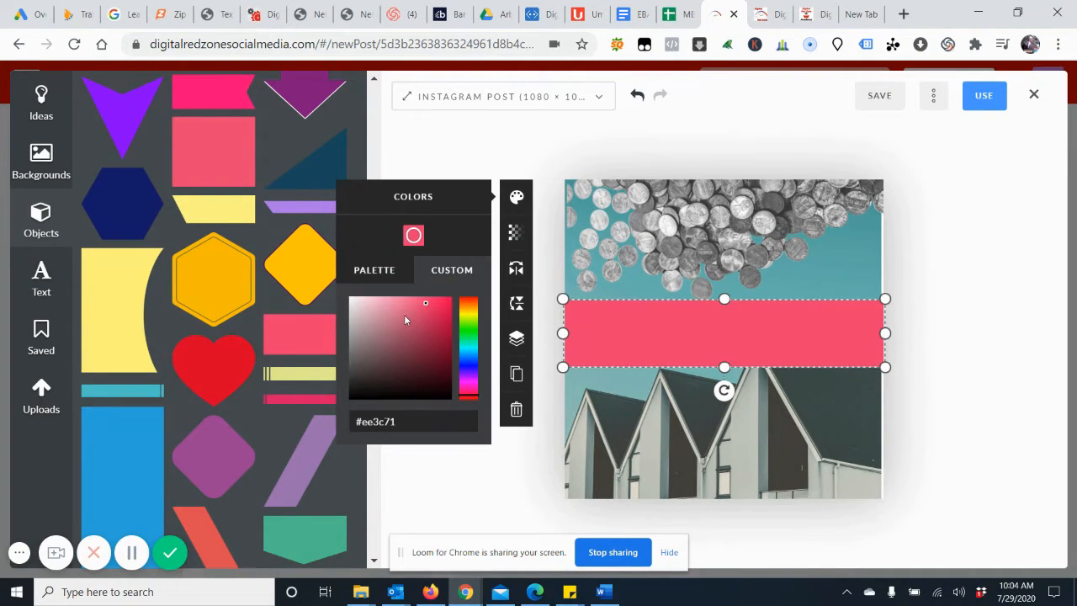
pyautogui.moveTo(427, 310); pyautogui.dragTo(337, 340)
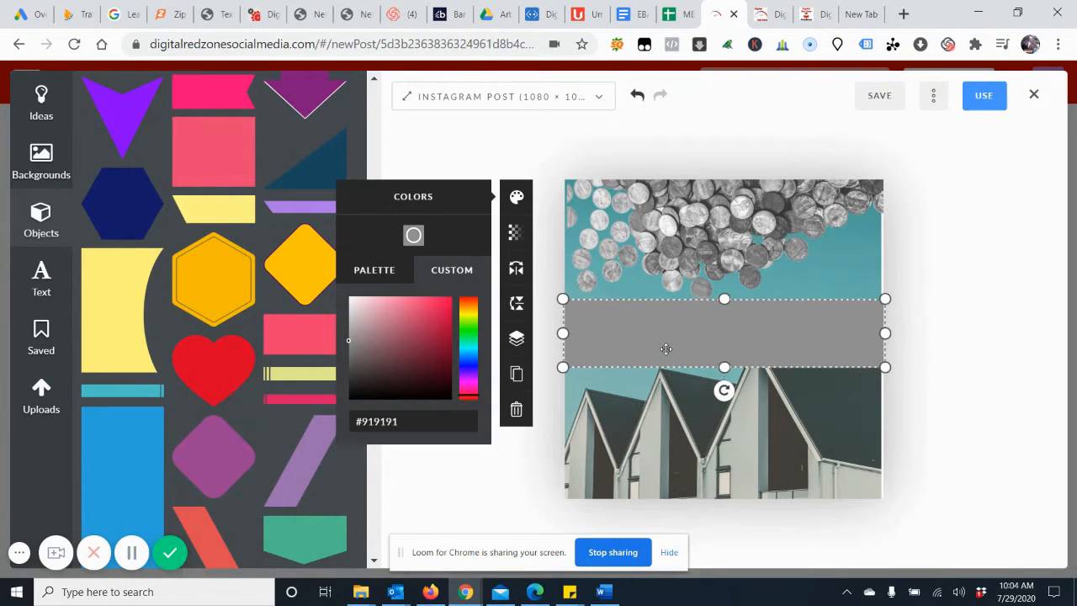
# Reorder the grey band's layer so it sits just above the house background and behind the finance quote
pyautogui.click(517, 340)
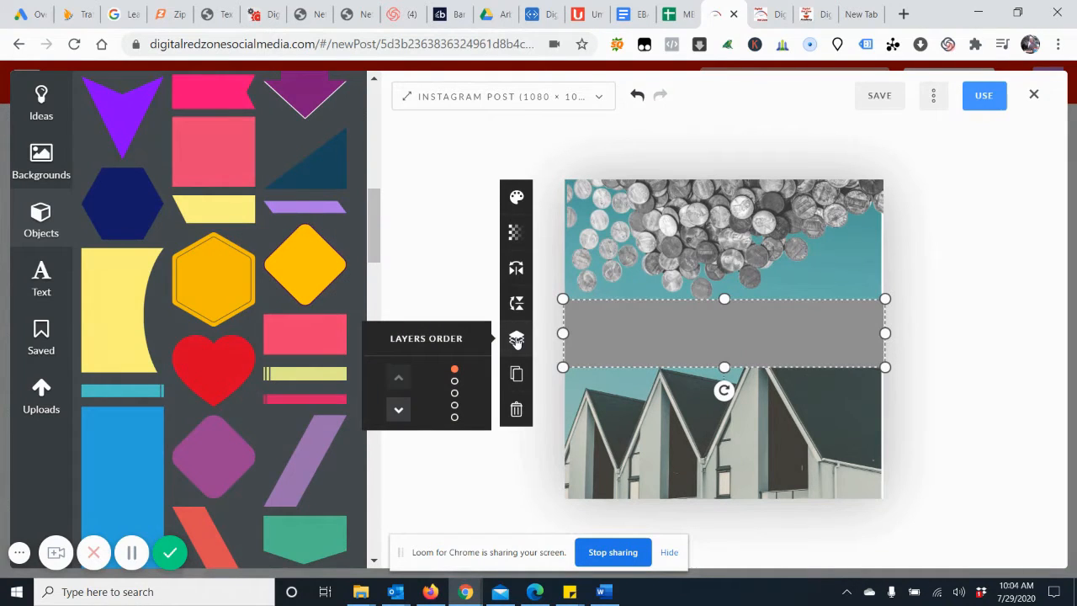
pyautogui.click(396, 415)
pyautogui.click(396, 416)
pyautogui.click(396, 416)
pyautogui.click(396, 416)
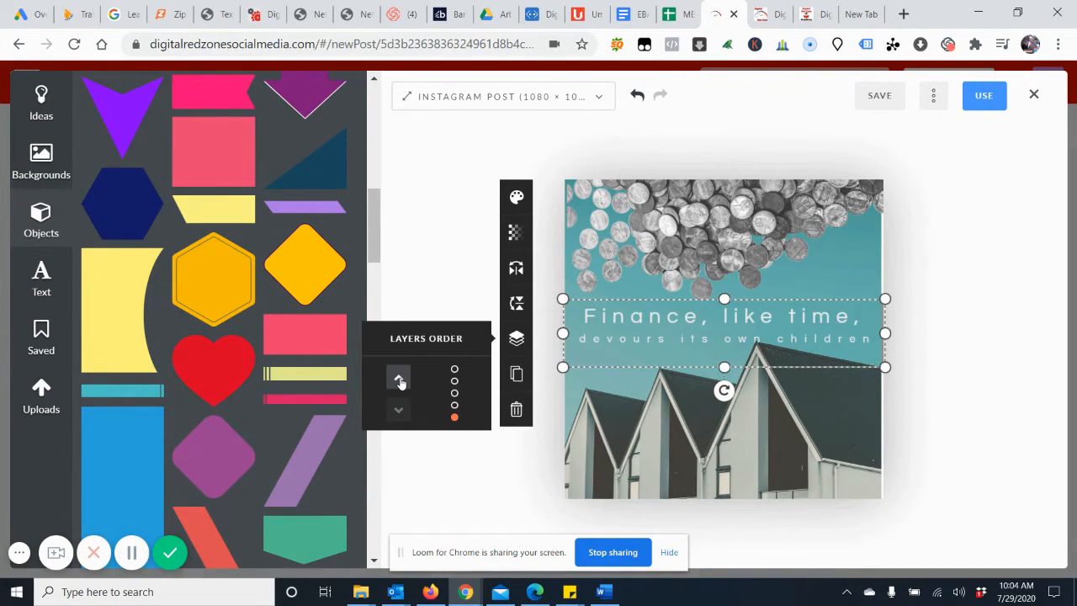
pyautogui.click(400, 380)
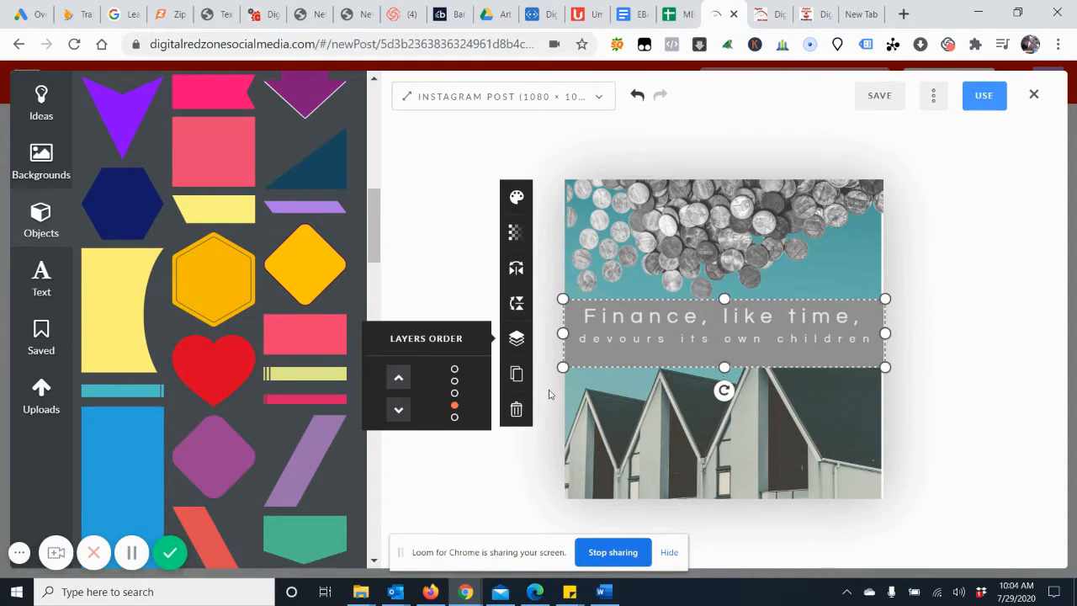
# Shorten the grey band slightly from its lower edge and set its opacity to 65
pyautogui.moveTo(724, 366); pyautogui.dragTo(724, 357)
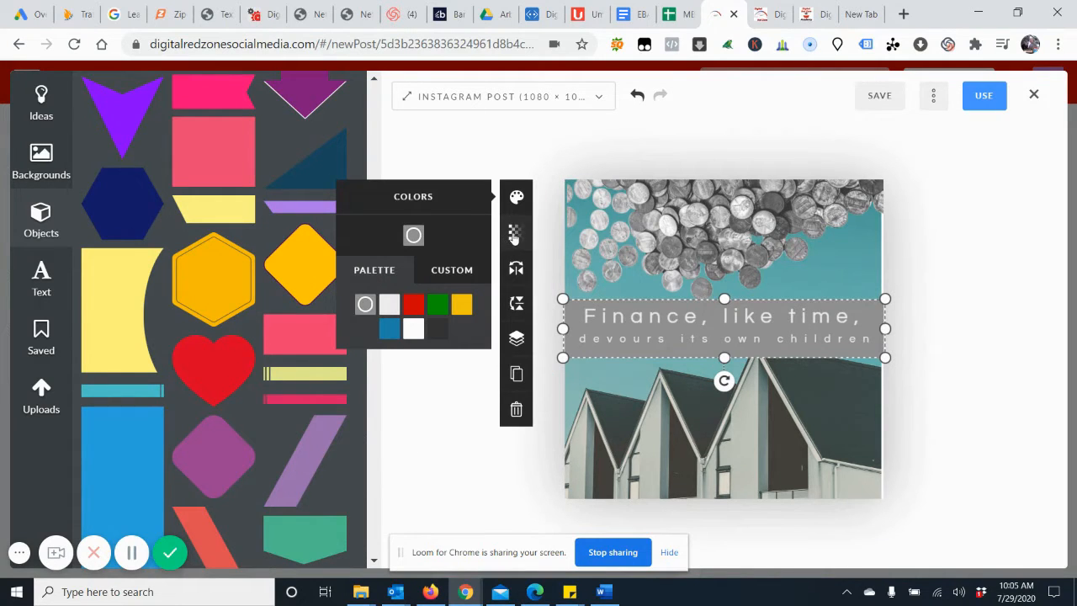
pyautogui.click(515, 237)
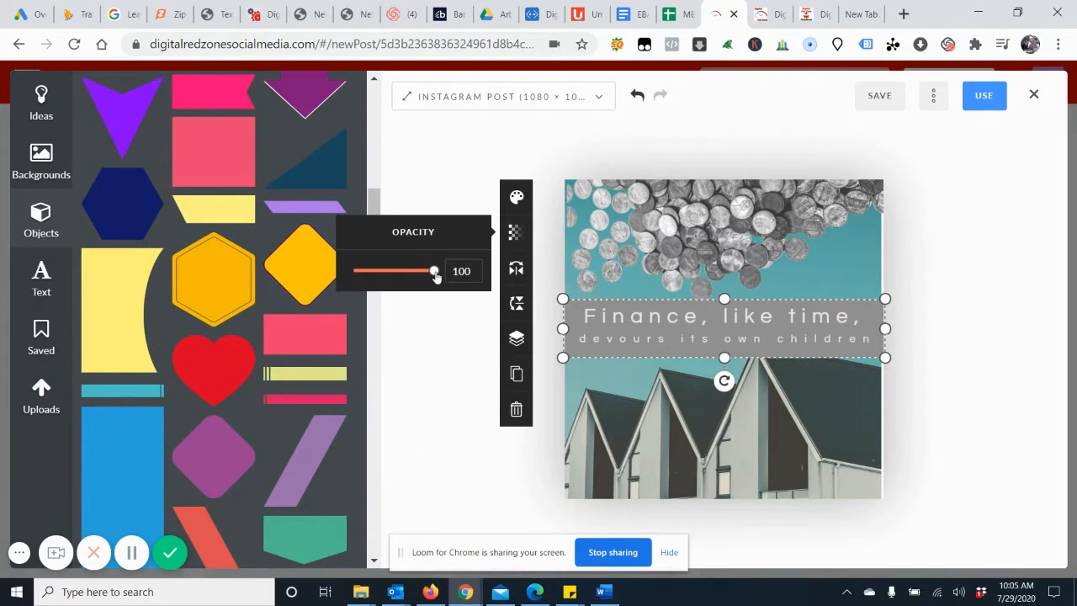
pyautogui.moveTo(437, 278); pyautogui.dragTo(408, 278)
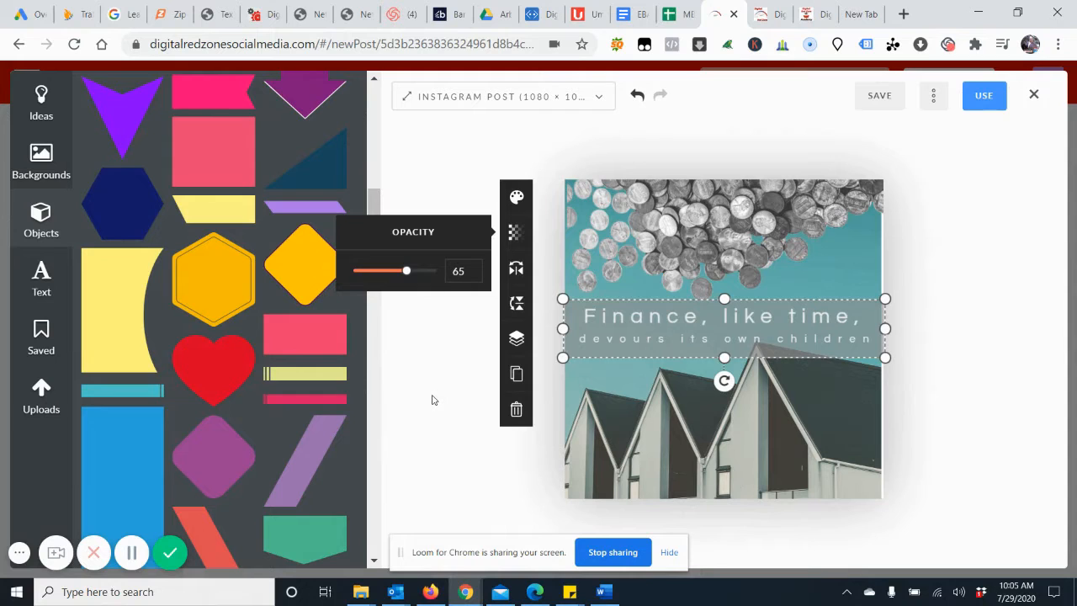
# Try a duplicate of the grey band over the coins and delete the copy
pyautogui.click(518, 376)
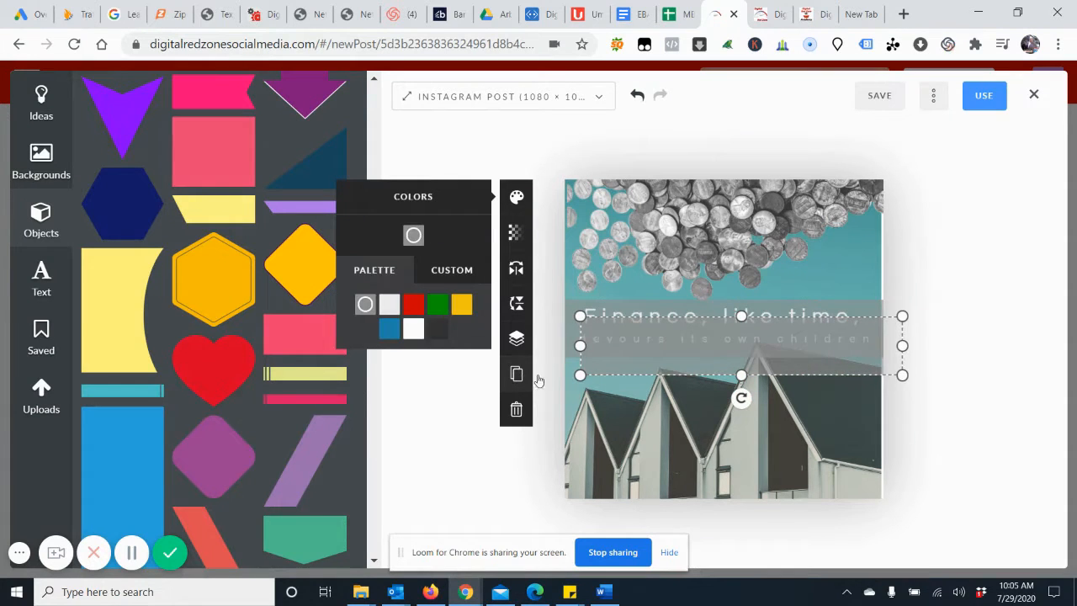
pyautogui.moveTo(699, 355); pyautogui.dragTo(678, 249)
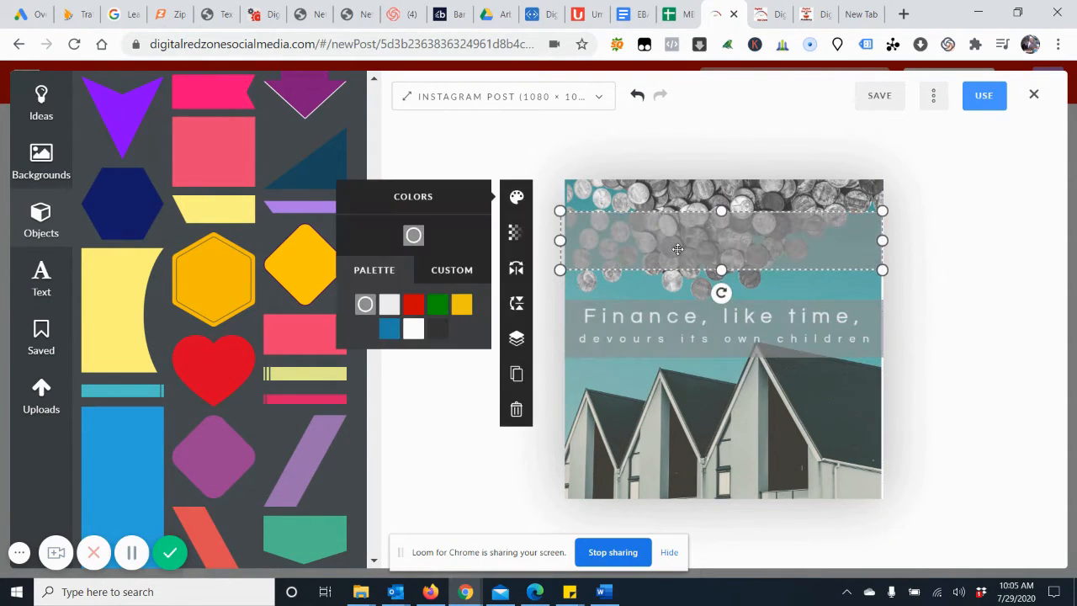
pyautogui.press('Delete')
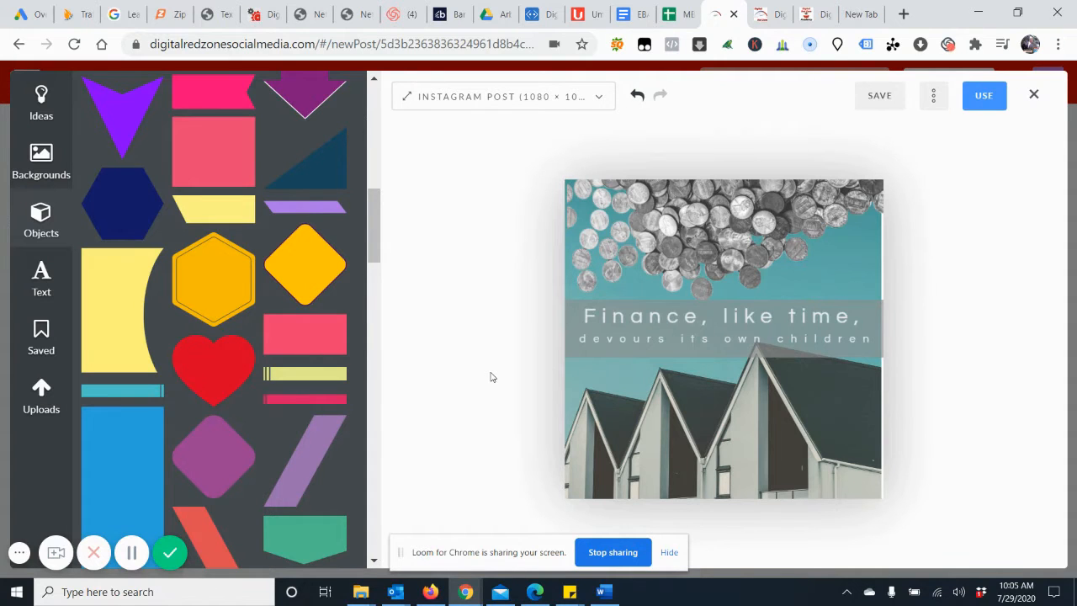
# Add the text "Don't Let Insurance Be A Burden..." and place it over the lower part of the houses
pyautogui.click(42, 292)
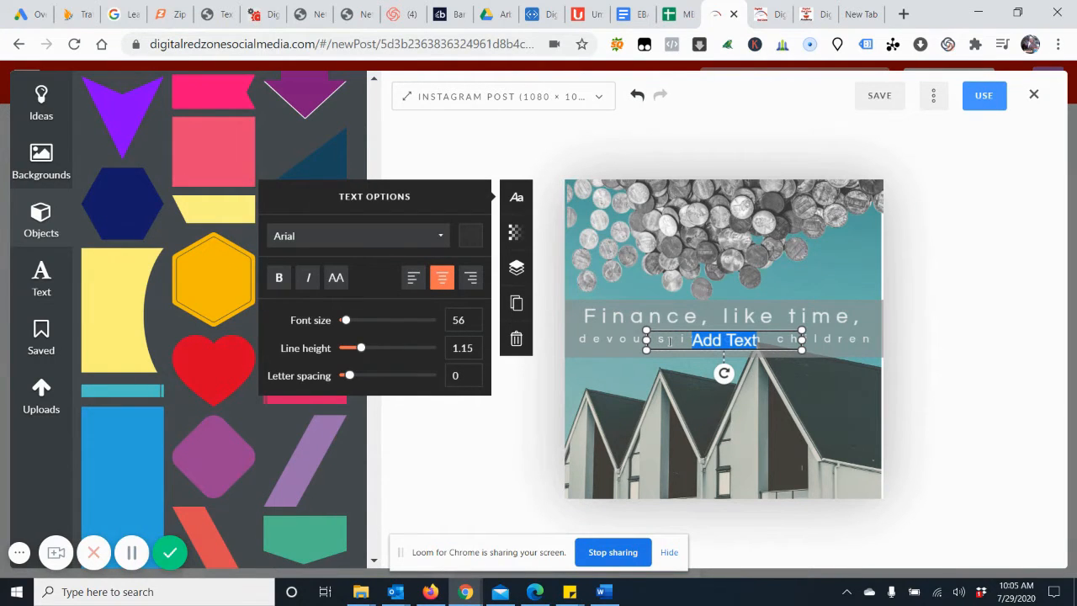
pyautogui.write('Don')
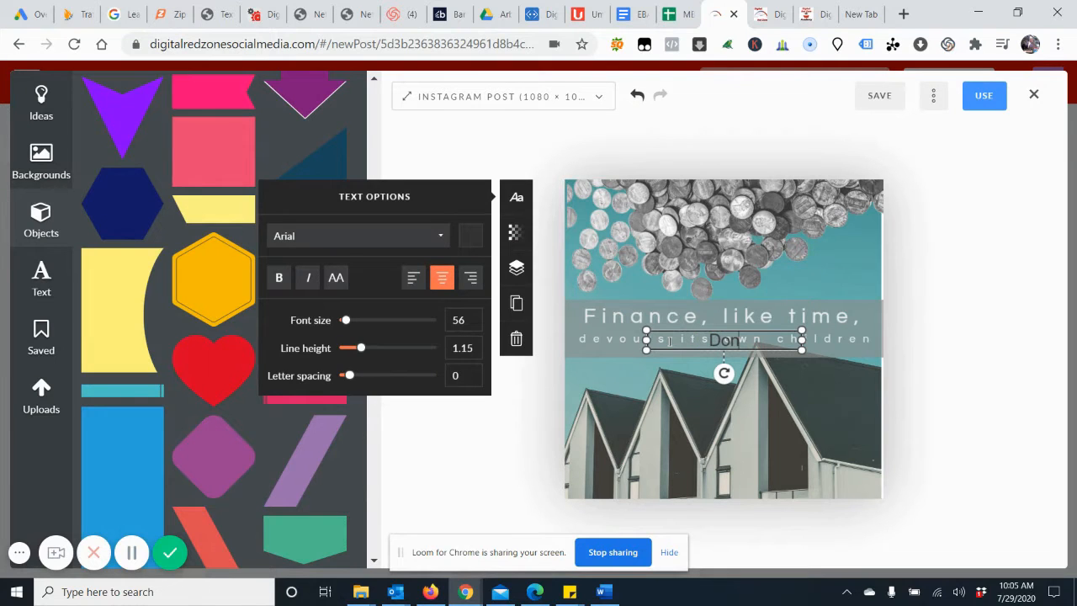
pyautogui.write("'t Let Insurance")
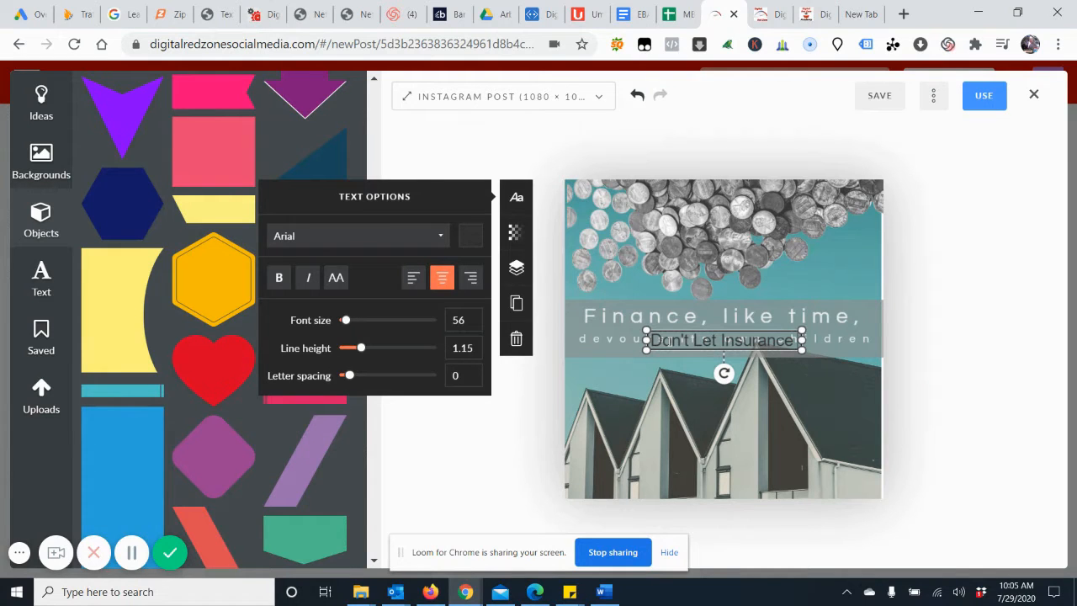
pyautogui.write('Be A B')
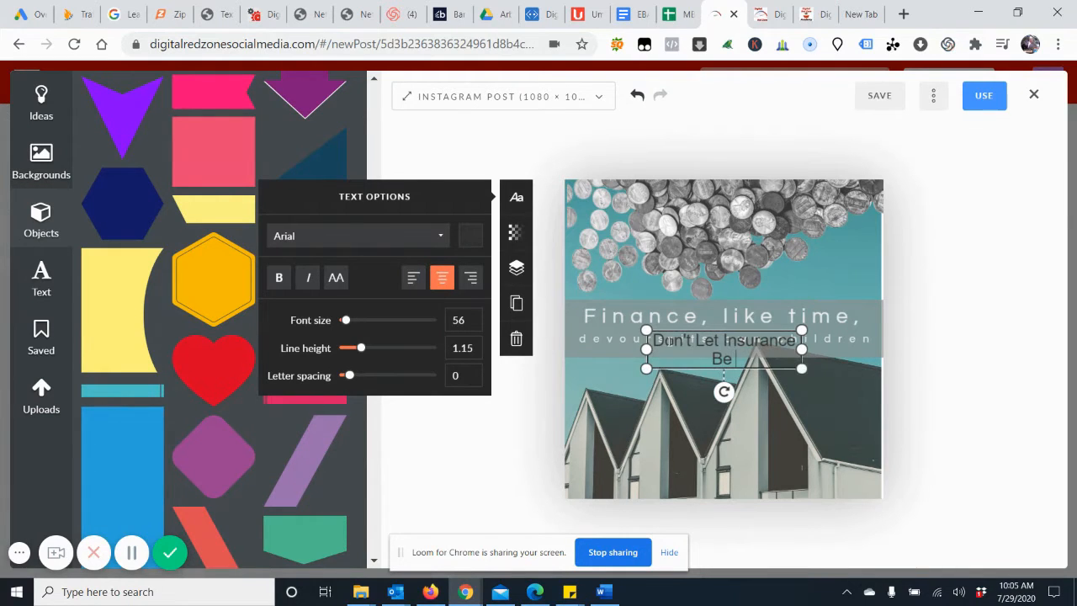
pyautogui.write('ur')
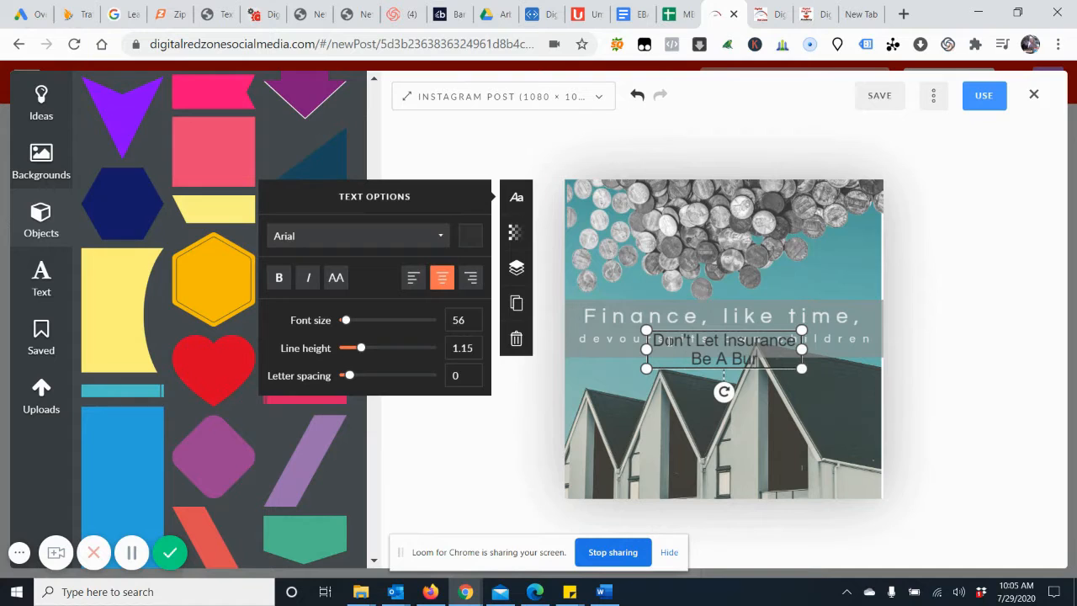
pyautogui.write('den')
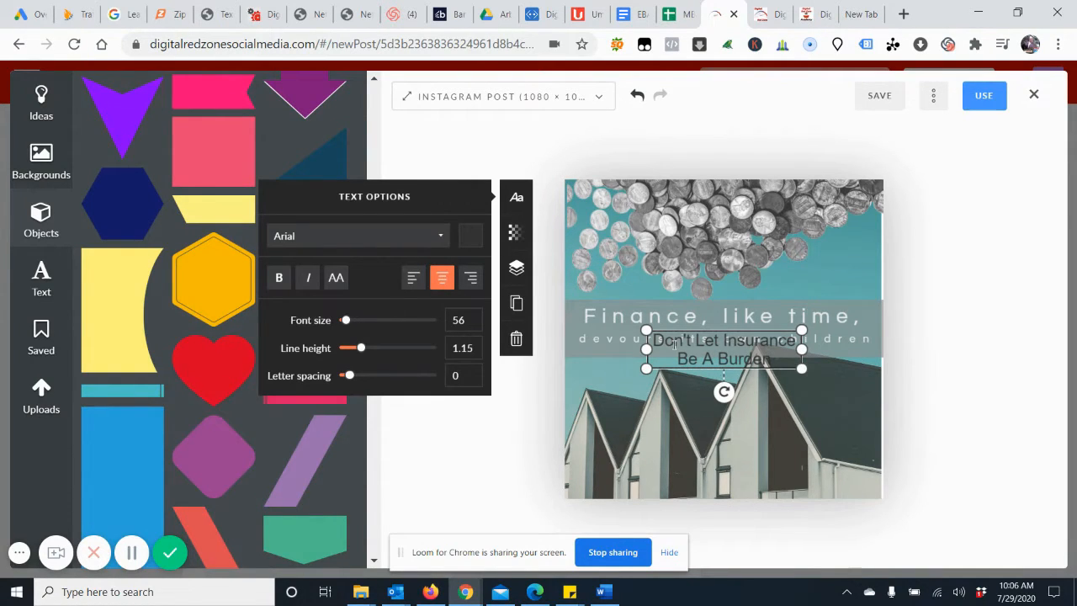
pyautogui.write('...')
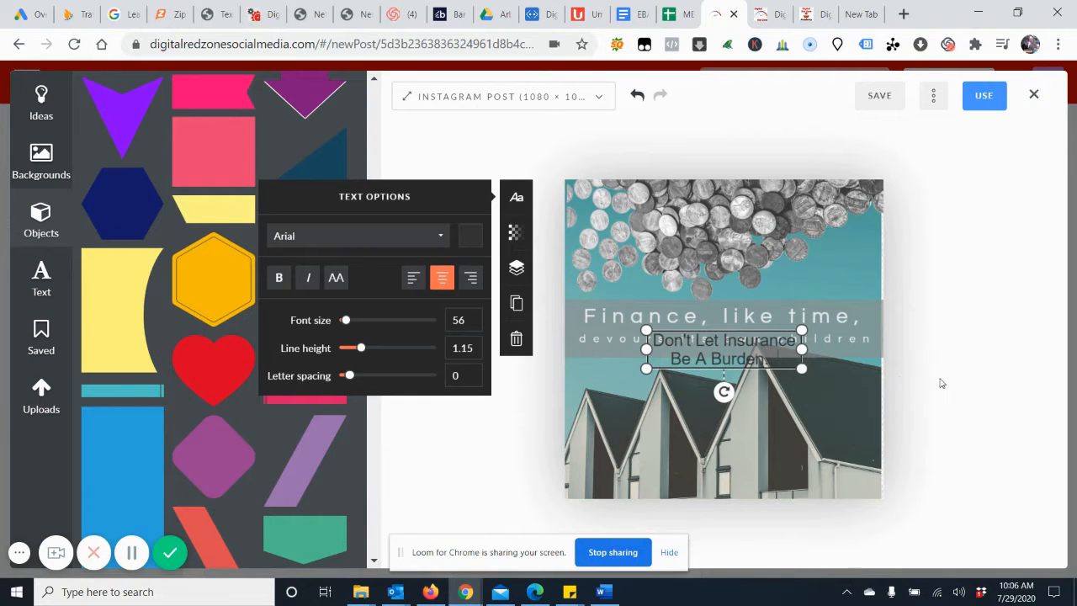
pyautogui.click(957, 387)
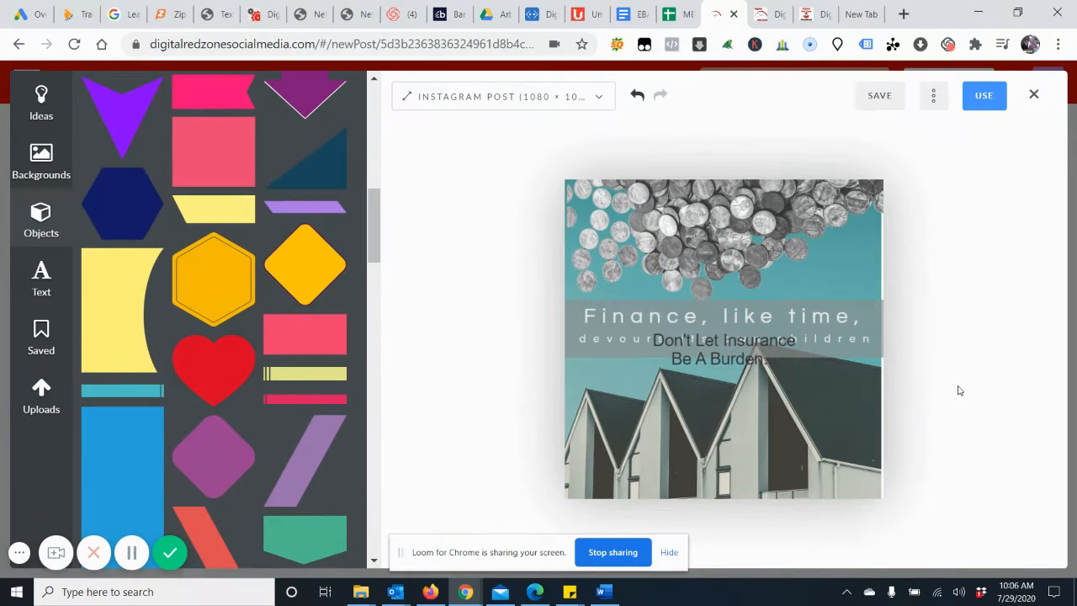
pyautogui.click(734, 352)
pyautogui.moveTo(734, 351); pyautogui.dragTo(722, 447)
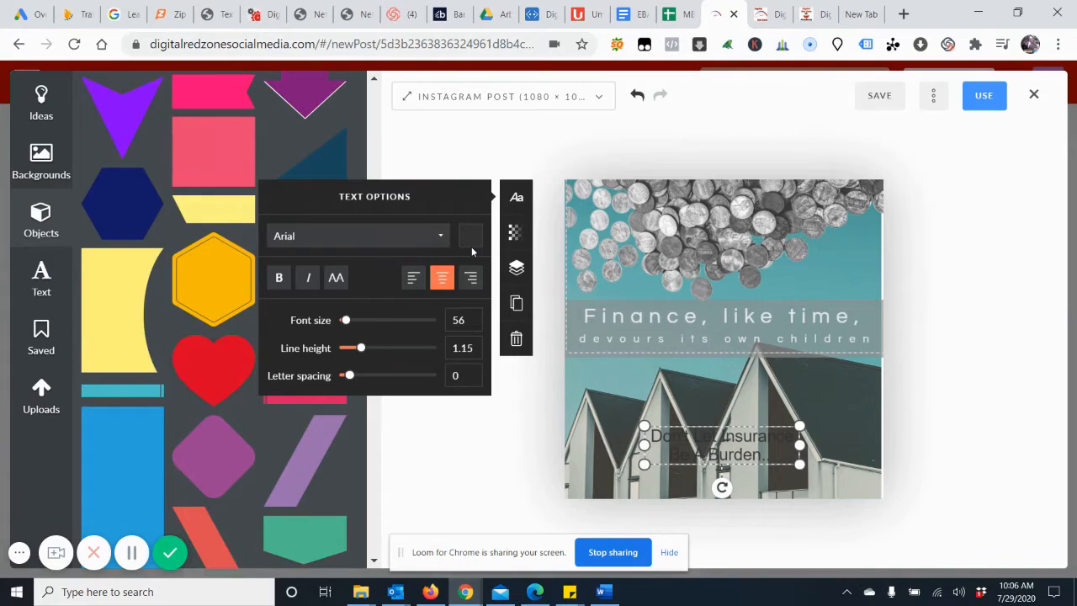
# Format the insurance text in white Questrial with line height 1.24 and letter spacing 0.02
pyautogui.click(372, 243)
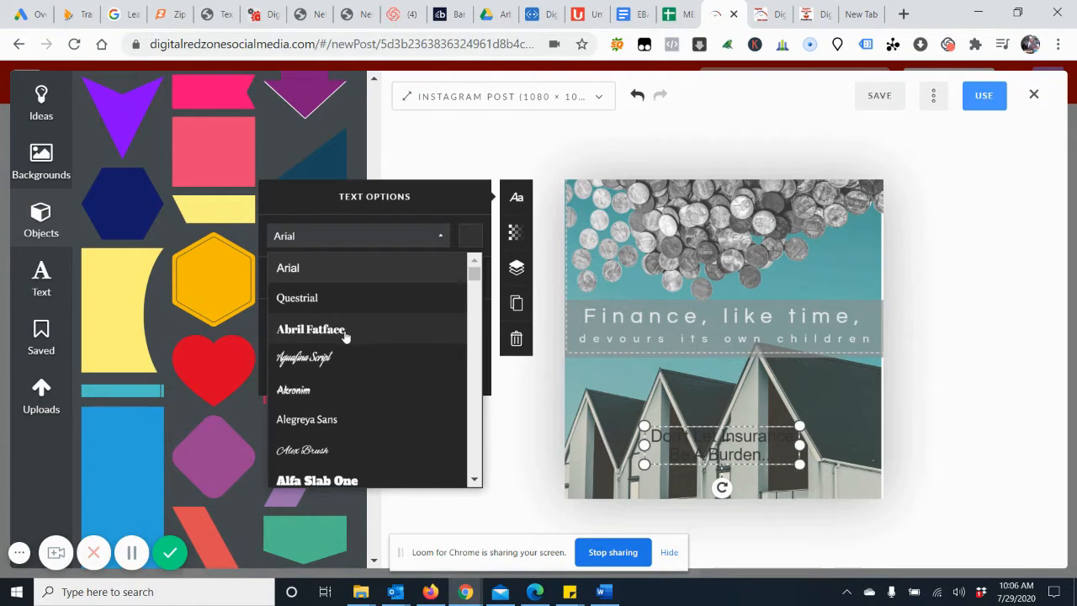
pyautogui.click(362, 309)
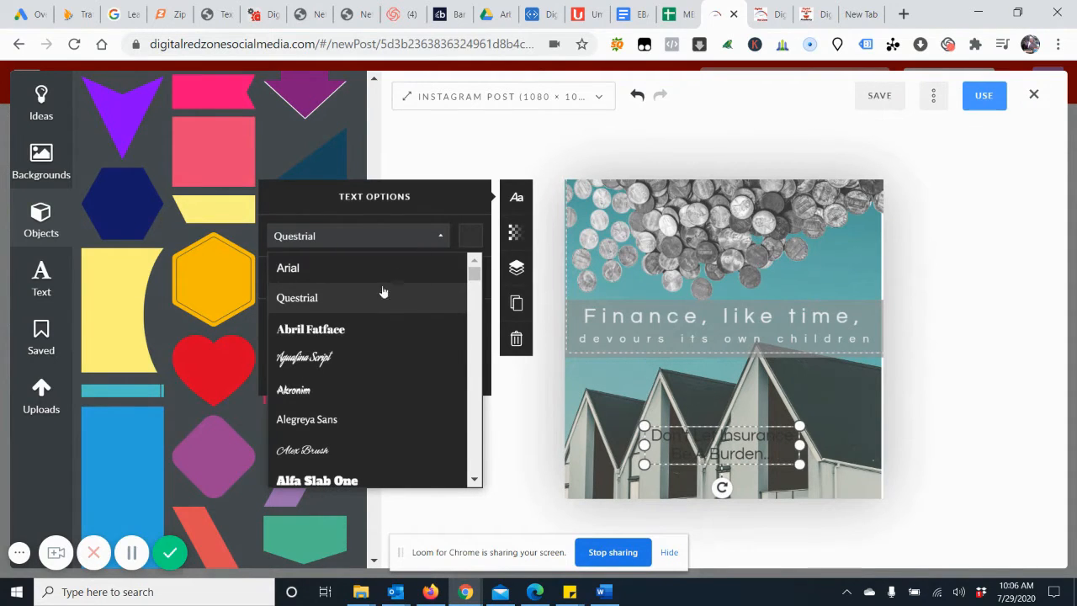
pyautogui.click(465, 238)
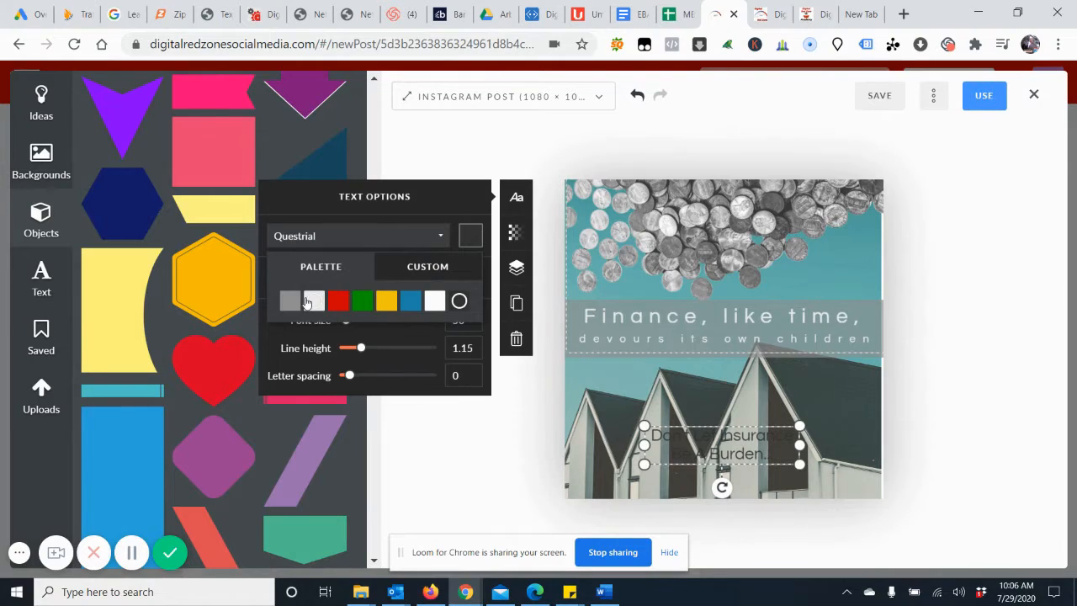
pyautogui.click(435, 302)
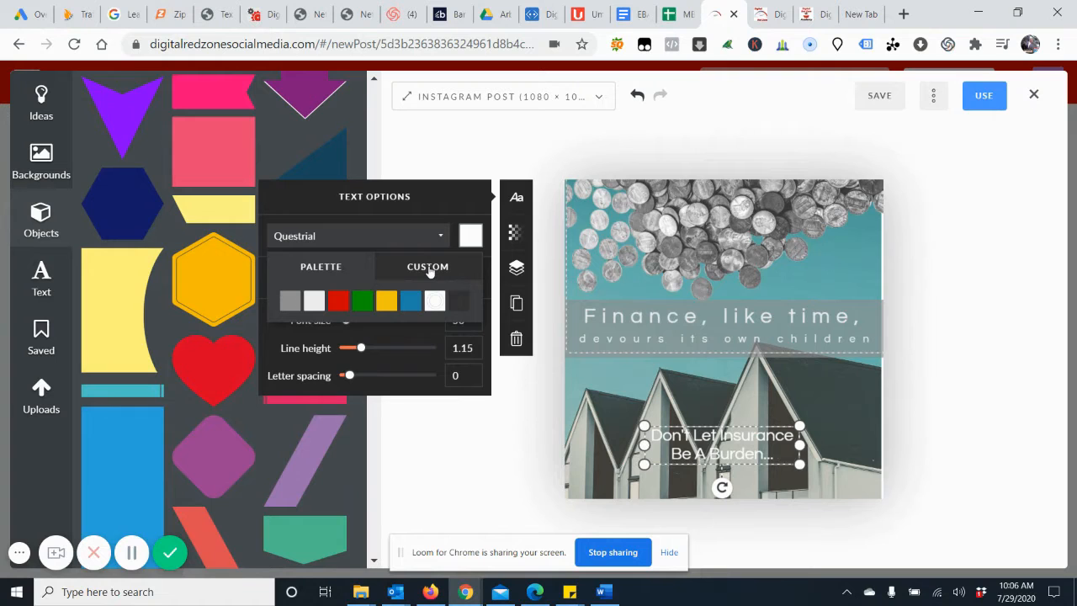
pyautogui.click(429, 268)
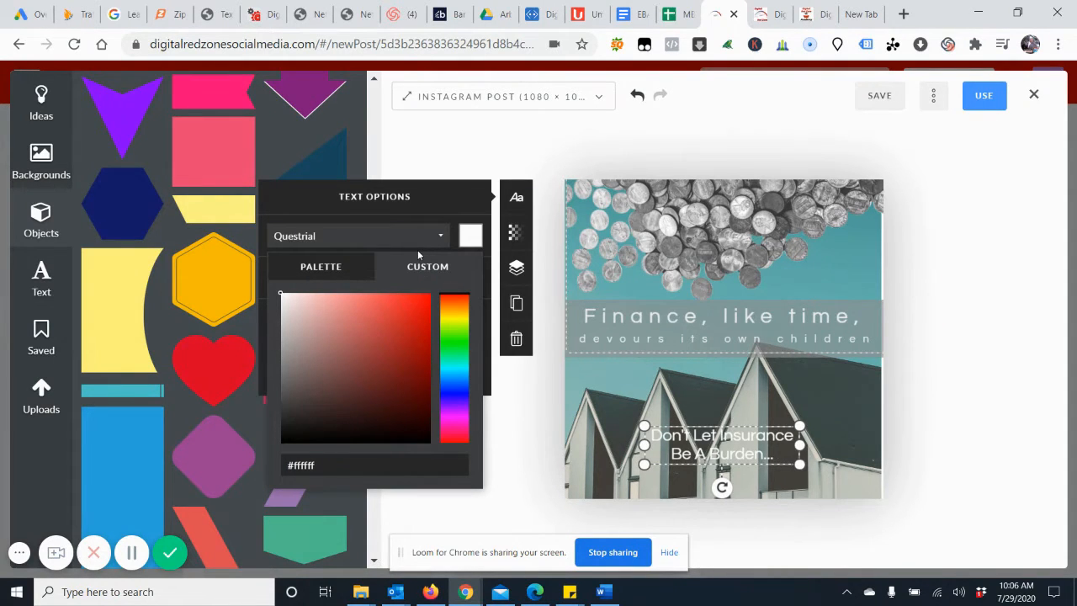
pyautogui.click(445, 198)
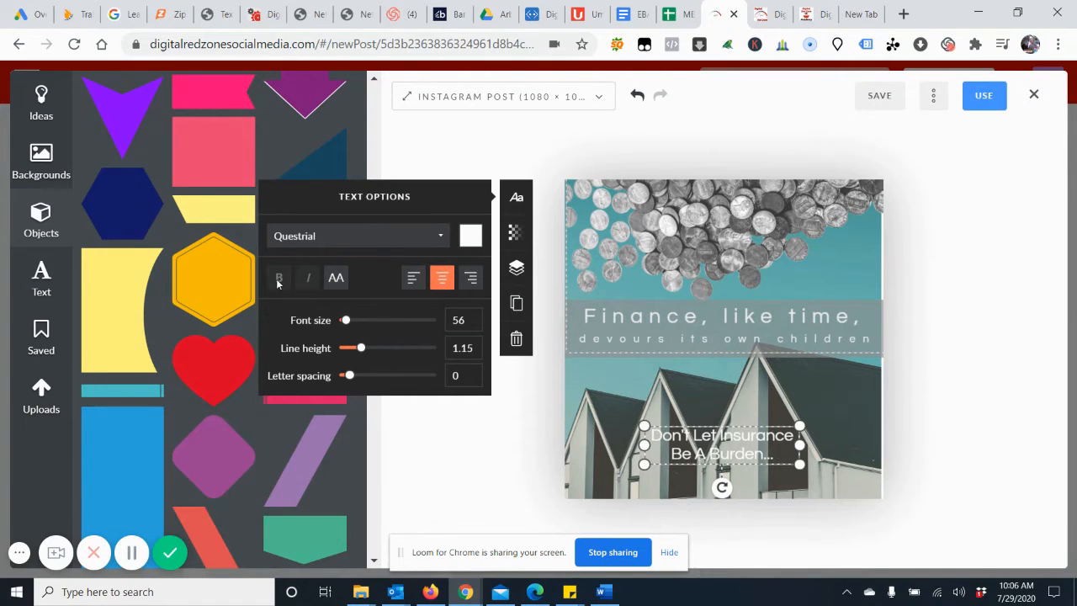
pyautogui.doubleClick(692, 460)
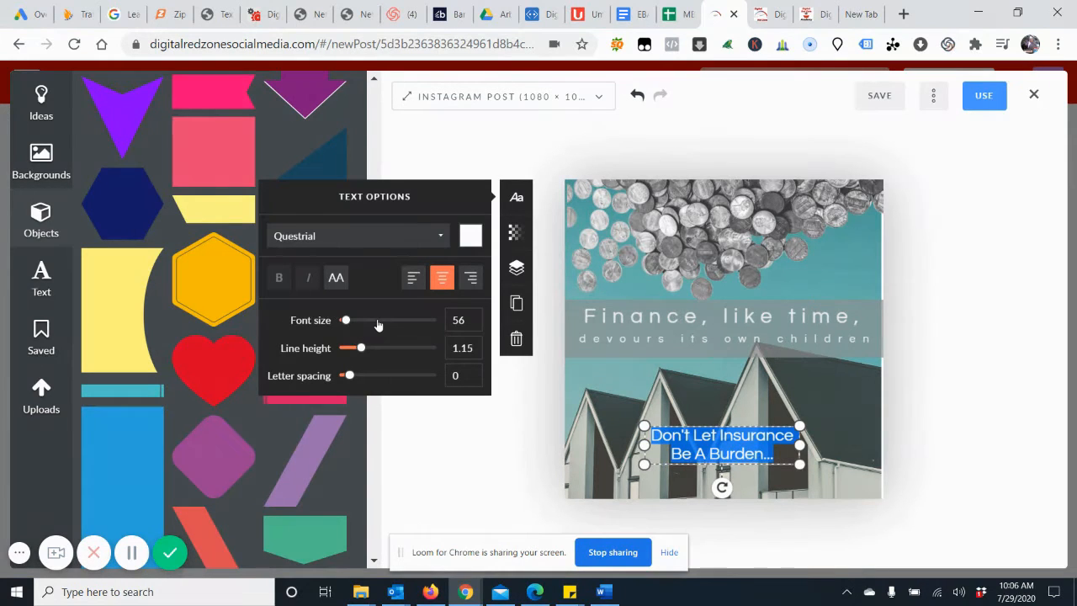
pyautogui.moveTo(361, 349); pyautogui.dragTo(350, 377)
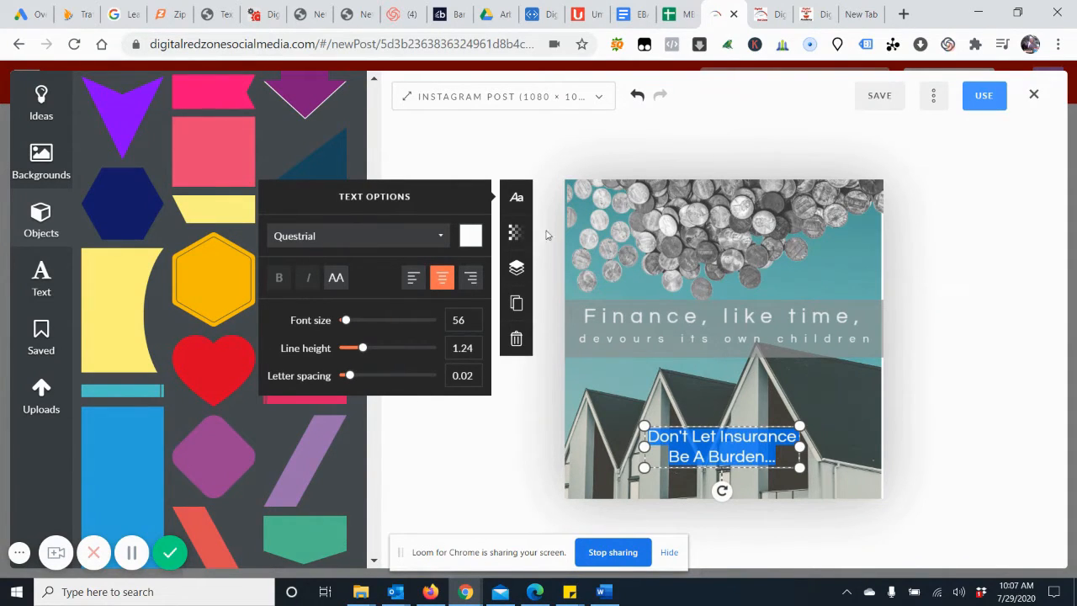
# Try a lower opacity on the insurance text and restore it to 100
pyautogui.click(515, 234)
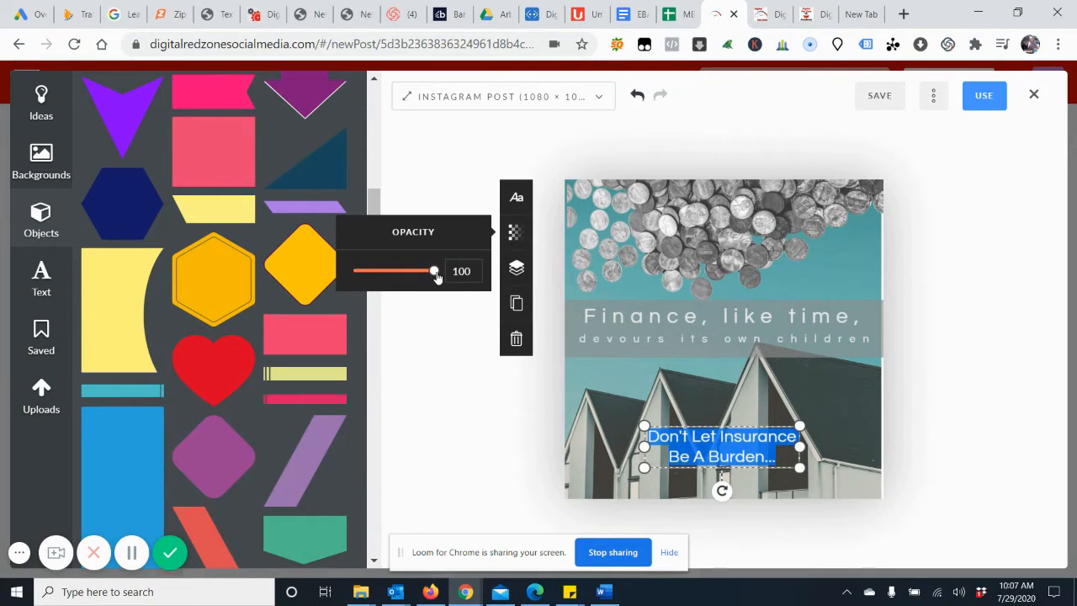
pyautogui.moveTo(435, 276); pyautogui.dragTo(388, 283)
pyautogui.moveTo(382, 285); pyautogui.dragTo(445, 286)
# Try sending the insurance text down through the layers, bring it back to the front and deselect it
pyautogui.click(515, 269)
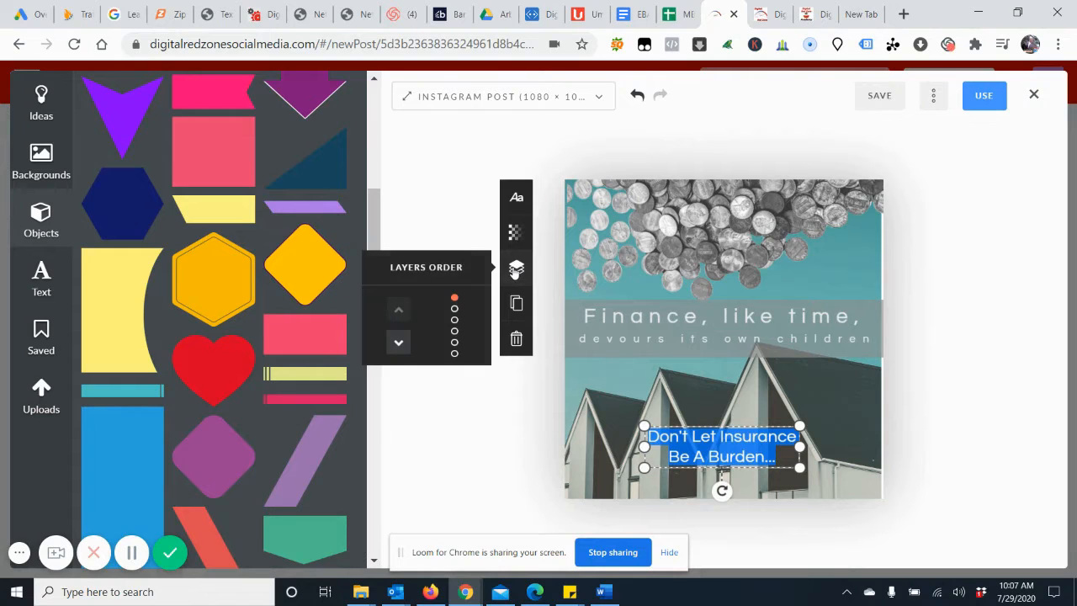
pyautogui.click(399, 342)
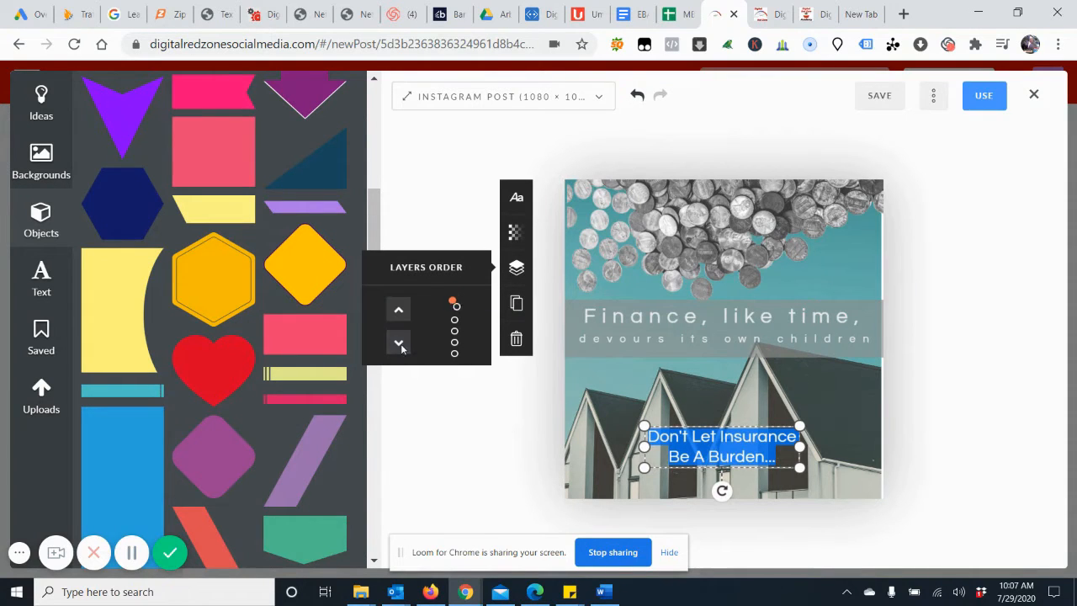
pyautogui.click(399, 342)
pyautogui.click(399, 343)
pyautogui.click(400, 343)
pyautogui.click(400, 343)
pyautogui.click(399, 316)
pyautogui.click(399, 316)
pyautogui.click(399, 316)
pyautogui.click(399, 316)
pyautogui.click(399, 317)
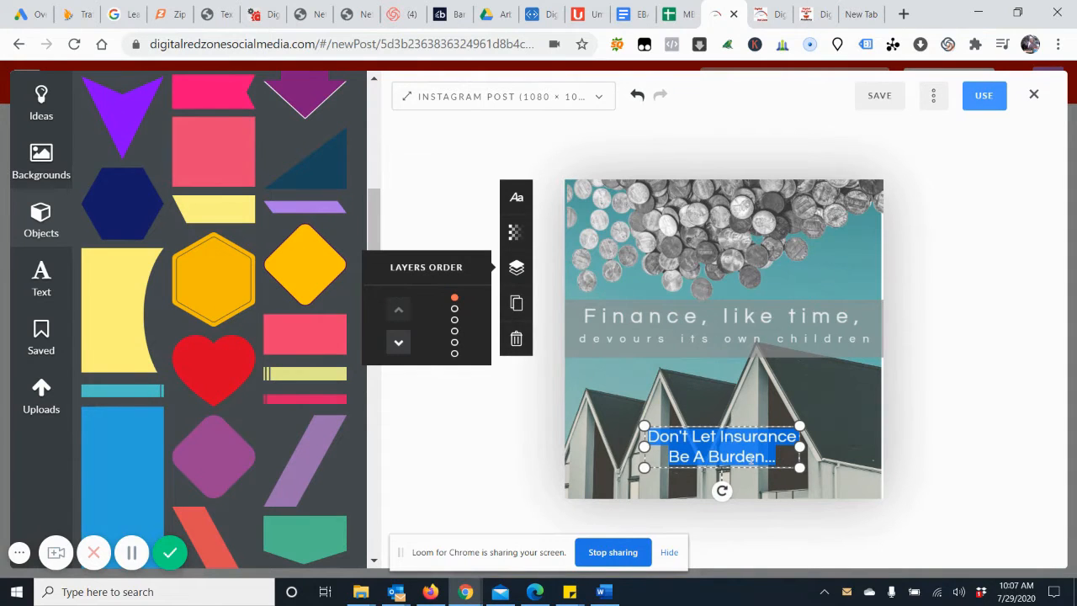
pyautogui.click(954, 459)
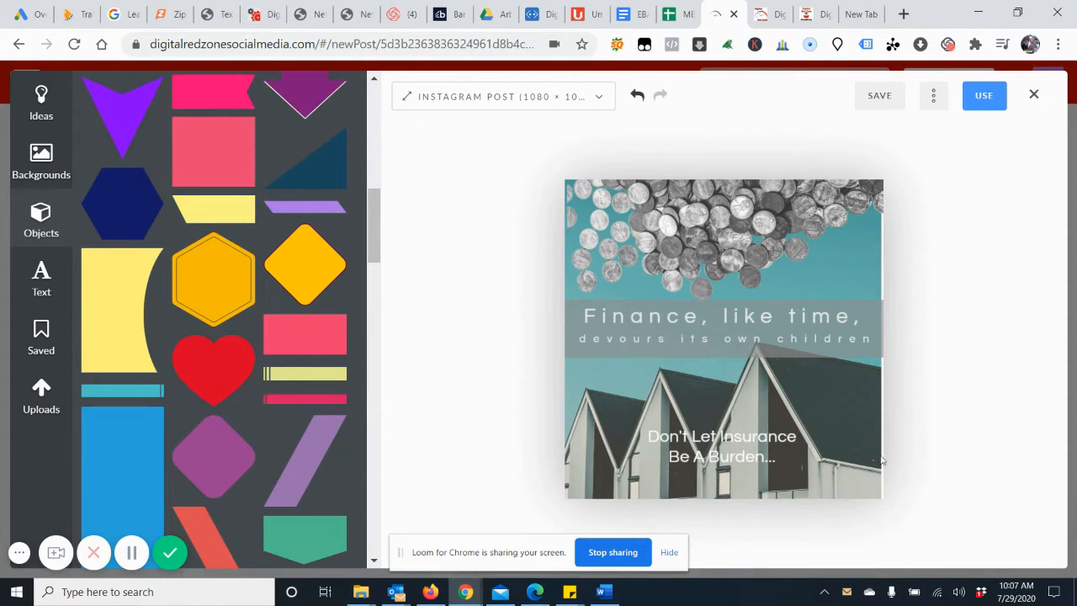
# Duplicate the grey band and place the copy over the insurance text near the bottom of the design
pyautogui.click(570, 351)
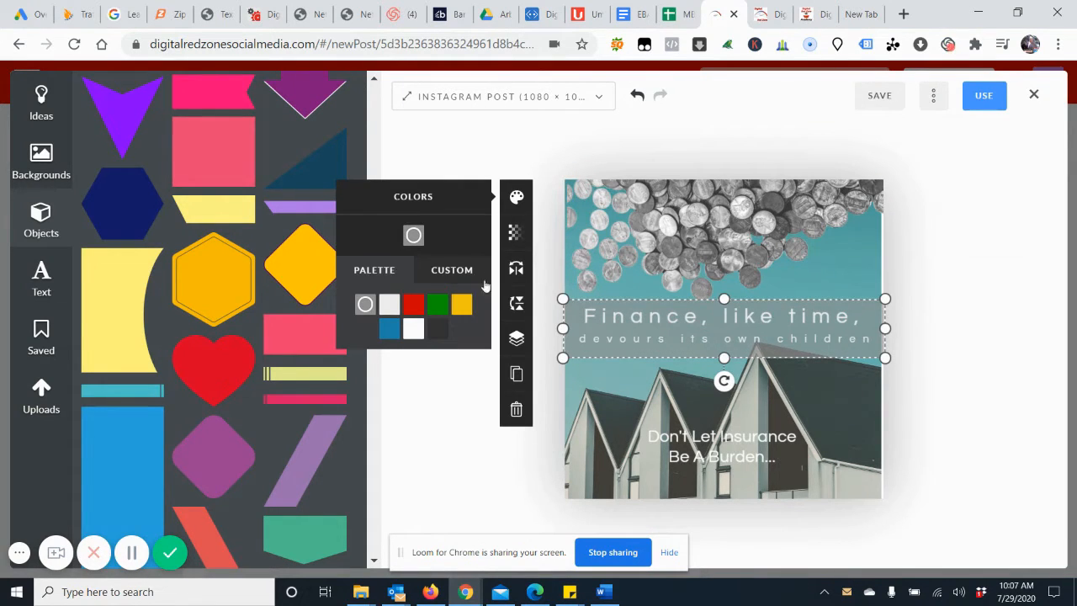
pyautogui.moveTo(696, 356); pyautogui.dragTo(714, 373)
pyautogui.moveTo(660, 350); pyautogui.dragTo(651, 452)
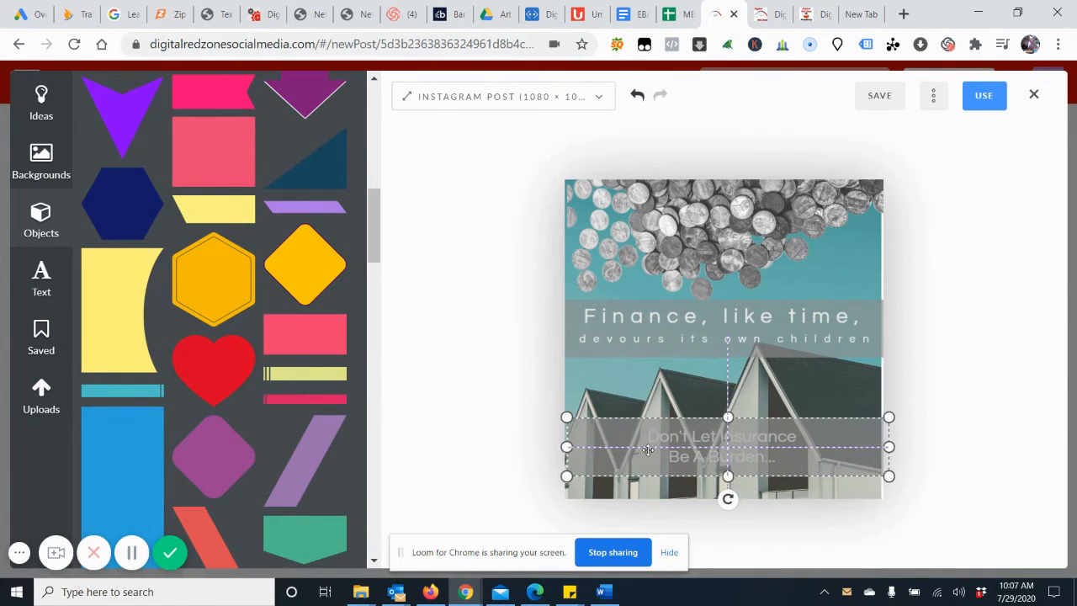
# Narrow the copied band from both sides to fit the insurance text and send it one layer back behind the text
pyautogui.moveTo(567, 447); pyautogui.dragTo(635, 447)
pyautogui.moveTo(888, 447); pyautogui.dragTo(809, 447)
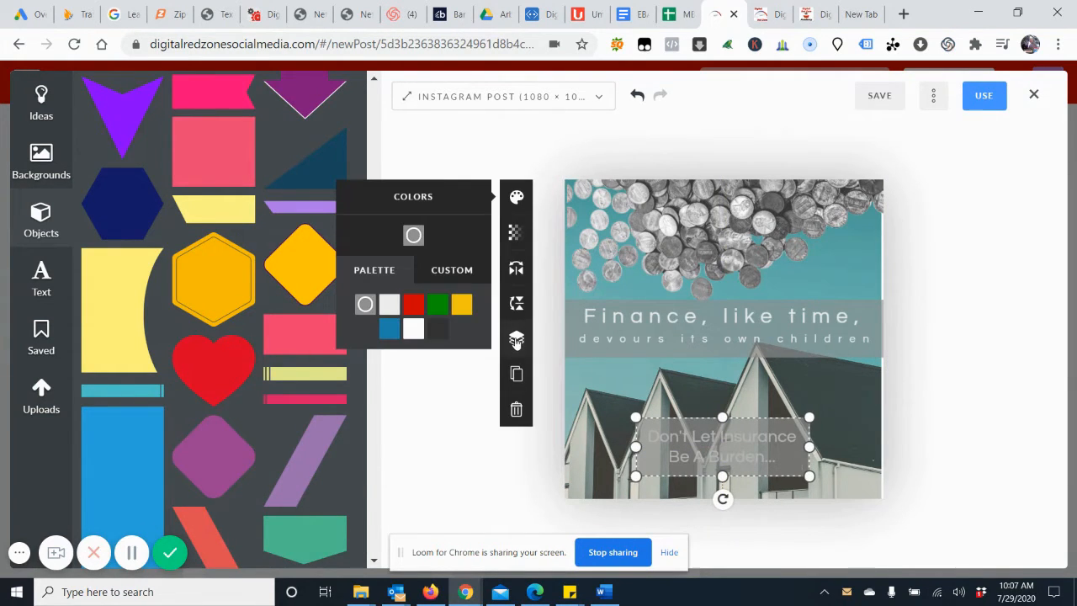
pyautogui.click(516, 337)
pyautogui.click(400, 428)
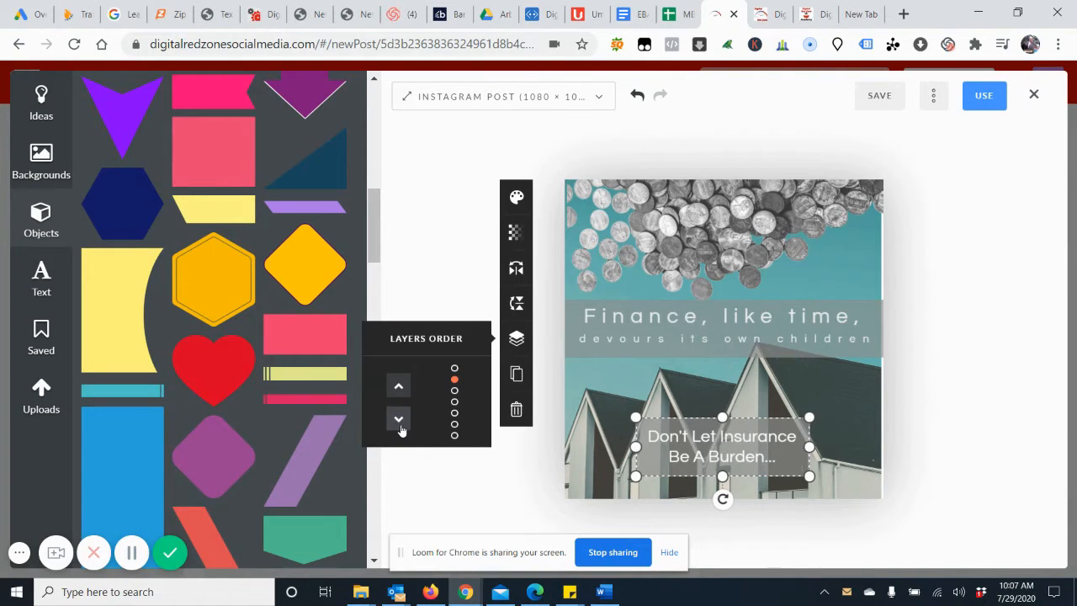
# Recolor the band behind the insurance text to the red in the palette and deselect it
pyautogui.click(516, 197)
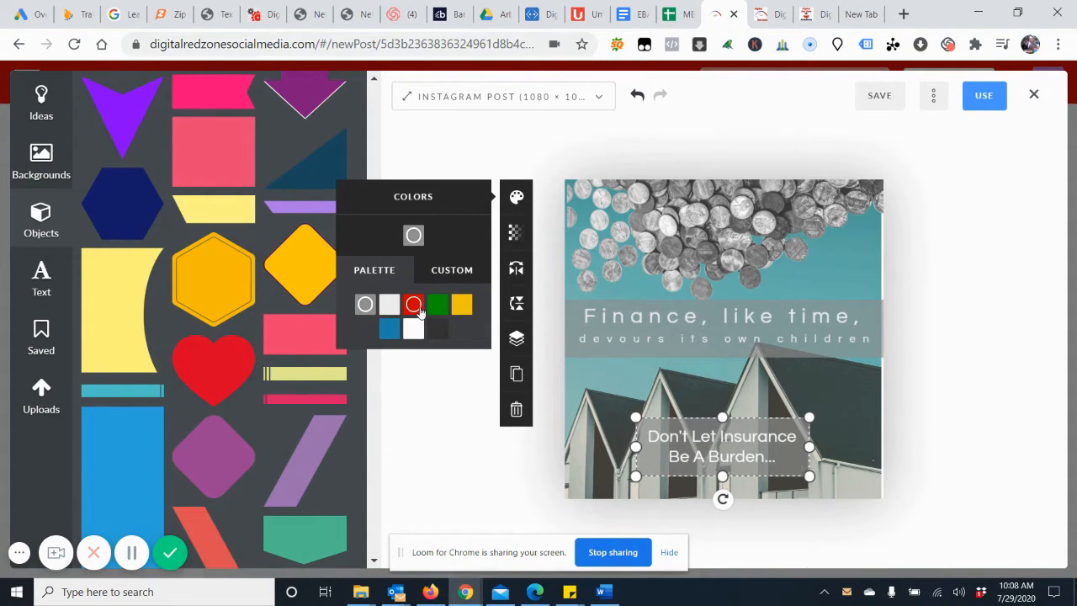
pyautogui.click(416, 310)
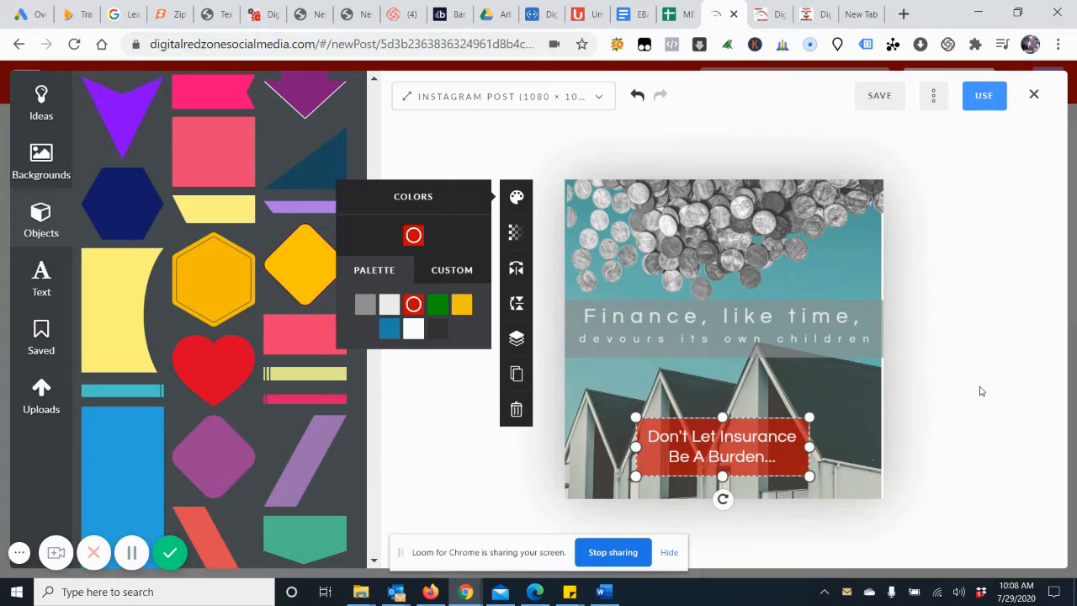
pyautogui.click(981, 391)
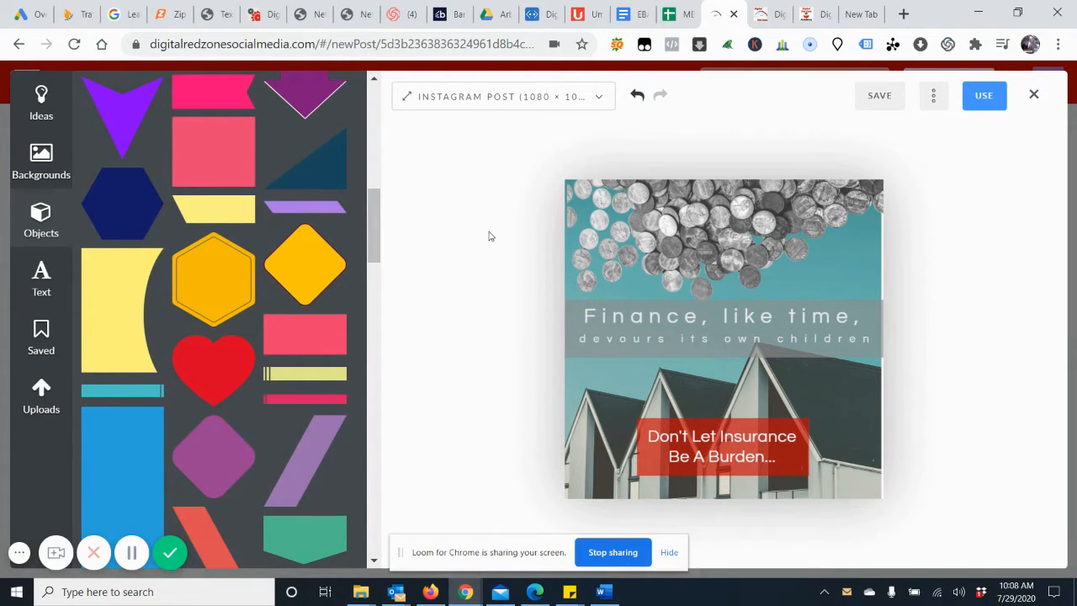
# Nudge the coins image slightly up and to the right, check the house image below it and clear the selection
pyautogui.click(602, 229)
pyautogui.moveTo(603, 229)
pyautogui.mouseDown()
pyautogui.moveTo(614, 231)
pyautogui.moveTo(605, 226)
pyautogui.mouseUp()
pyautogui.click(603, 405)
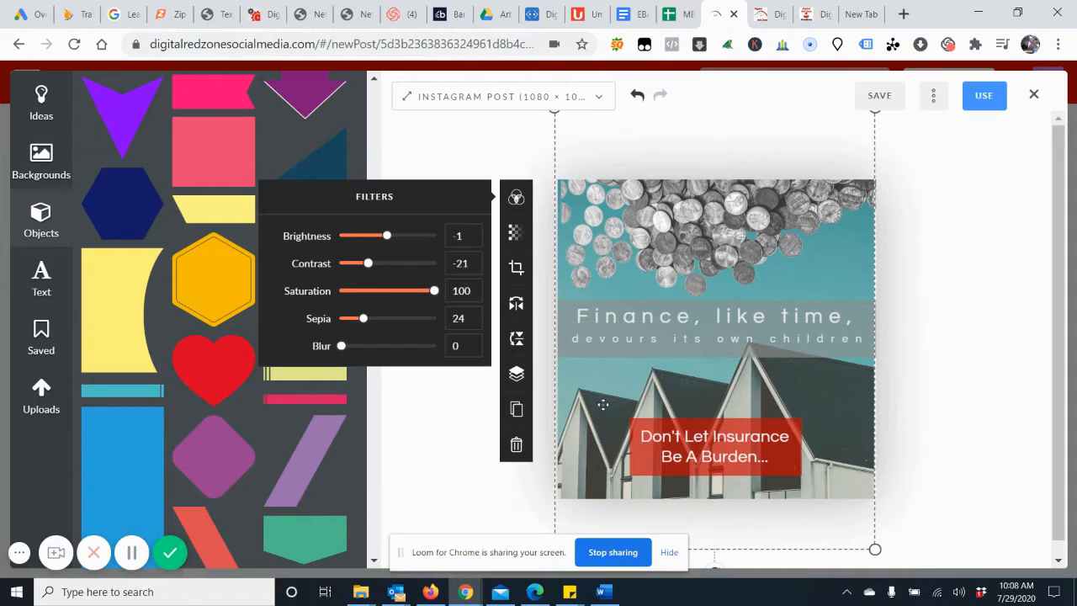
pyautogui.moveTo(603, 405); pyautogui.dragTo(604, 405)
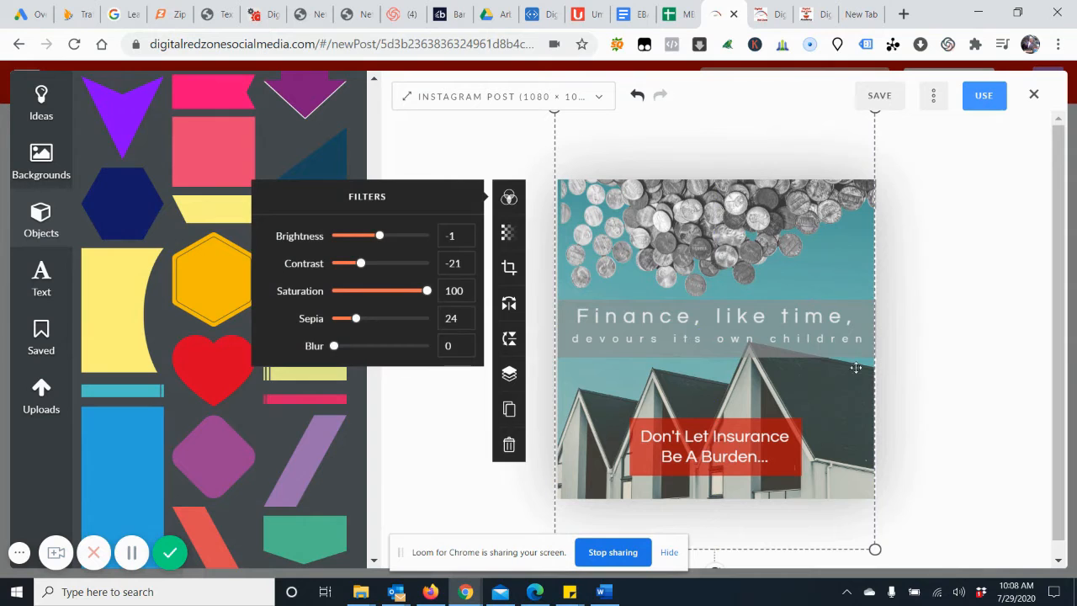
pyautogui.click(966, 358)
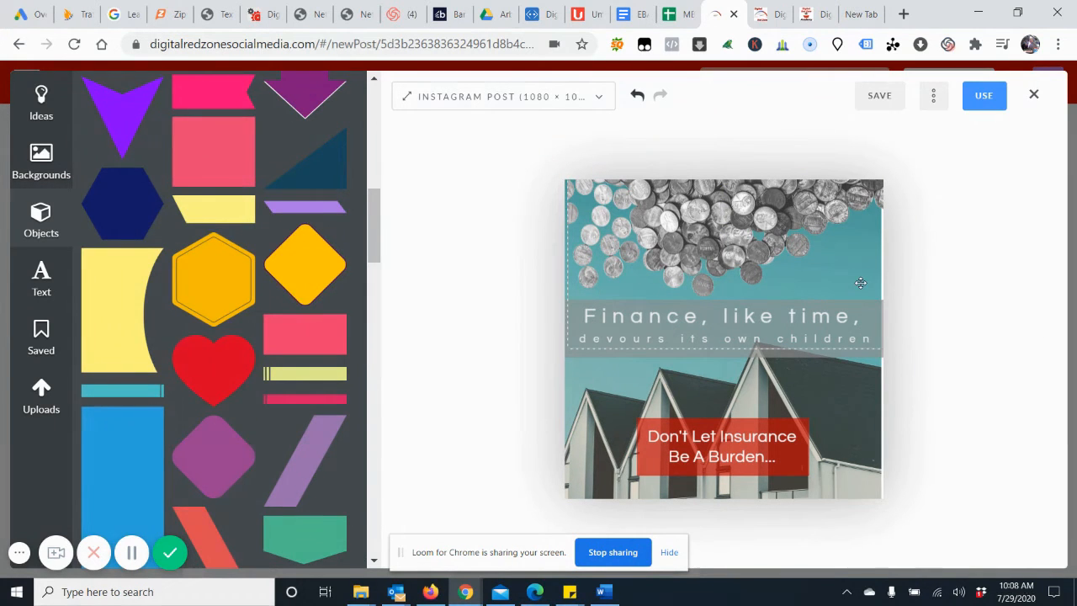
# Enlarge the house image slightly from its lower-right corner so it covers the design's right edge, and deselect it
pyautogui.click(857, 279)
pyautogui.click(836, 409)
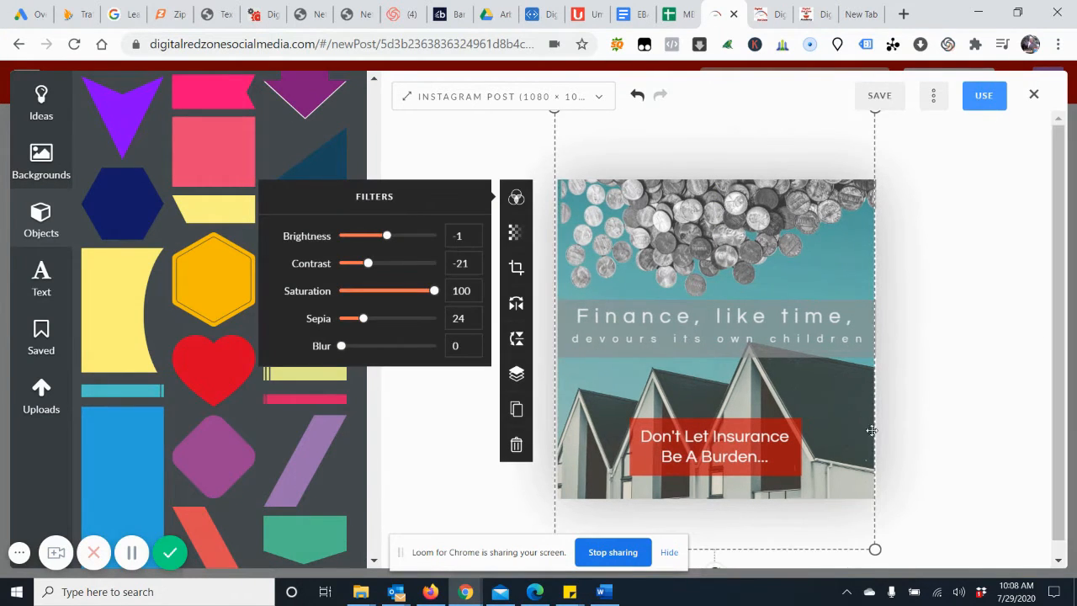
pyautogui.moveTo(875, 549); pyautogui.dragTo(878, 553)
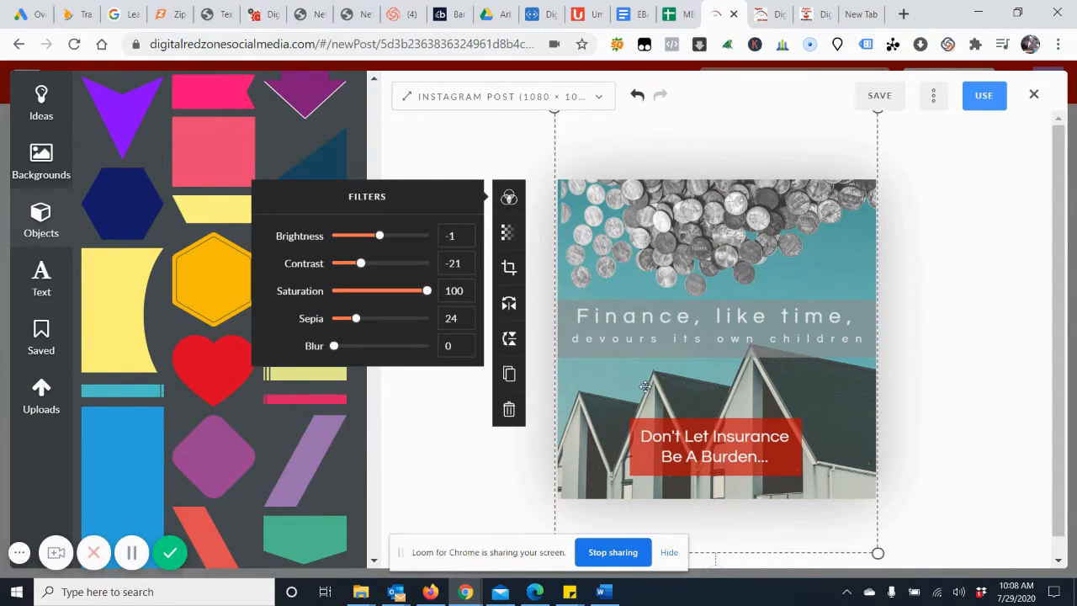
pyautogui.moveTo(645, 387); pyautogui.dragTo(695, 383)
pyautogui.click(899, 396)
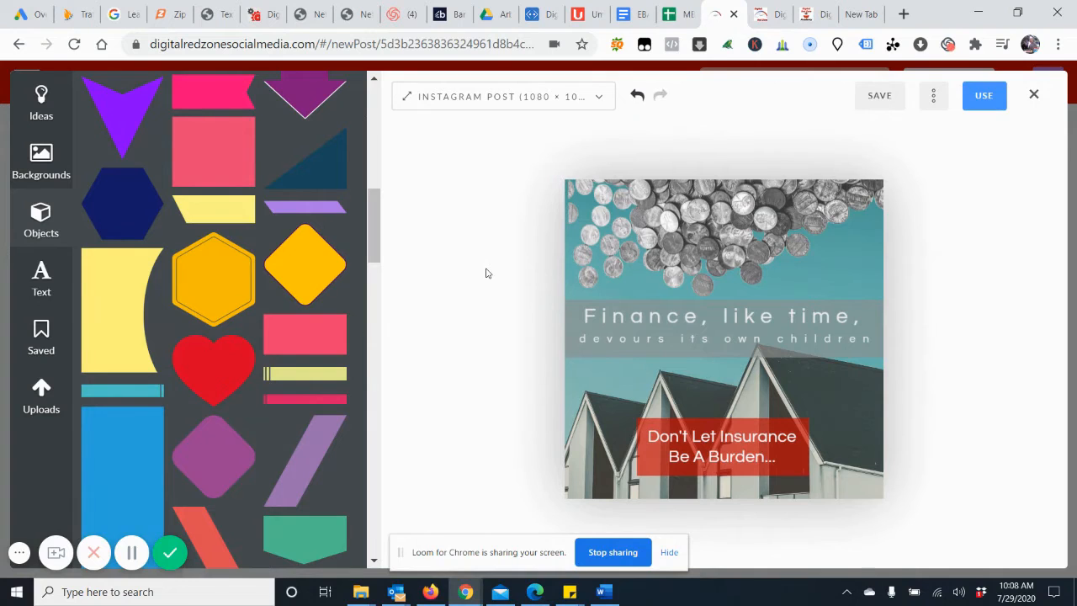
# Insert the shopping bag mascot from the Insurance Shopping Experts uploads into the design
pyautogui.click(37, 347)
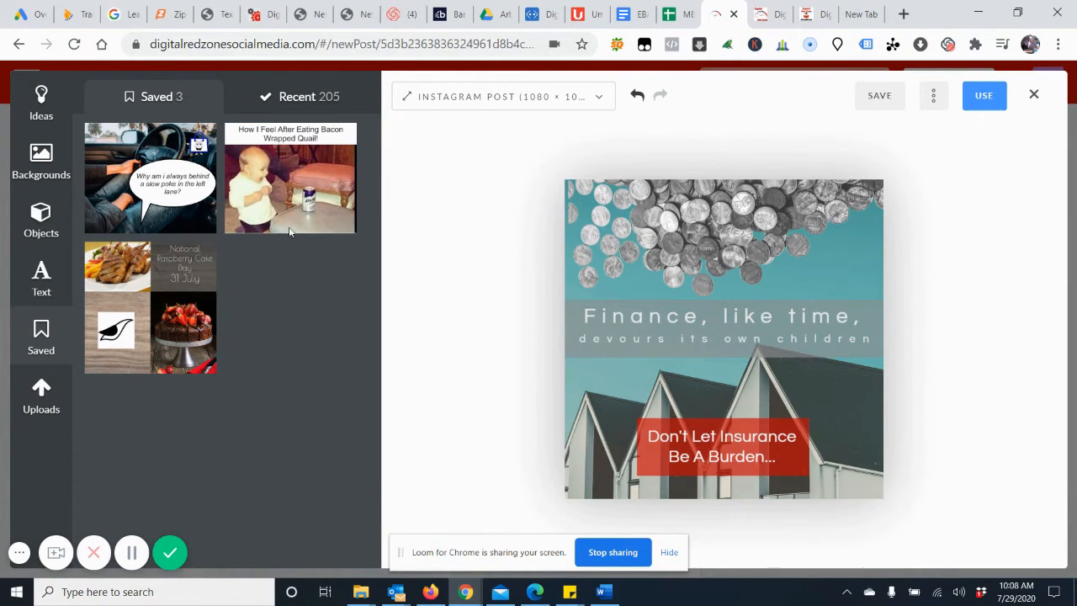
pyautogui.moveTo(266, 143)
pyautogui.click(41, 395)
pyautogui.scroll(-2, 288, 295)
pyautogui.scroll(2, 288, 312)
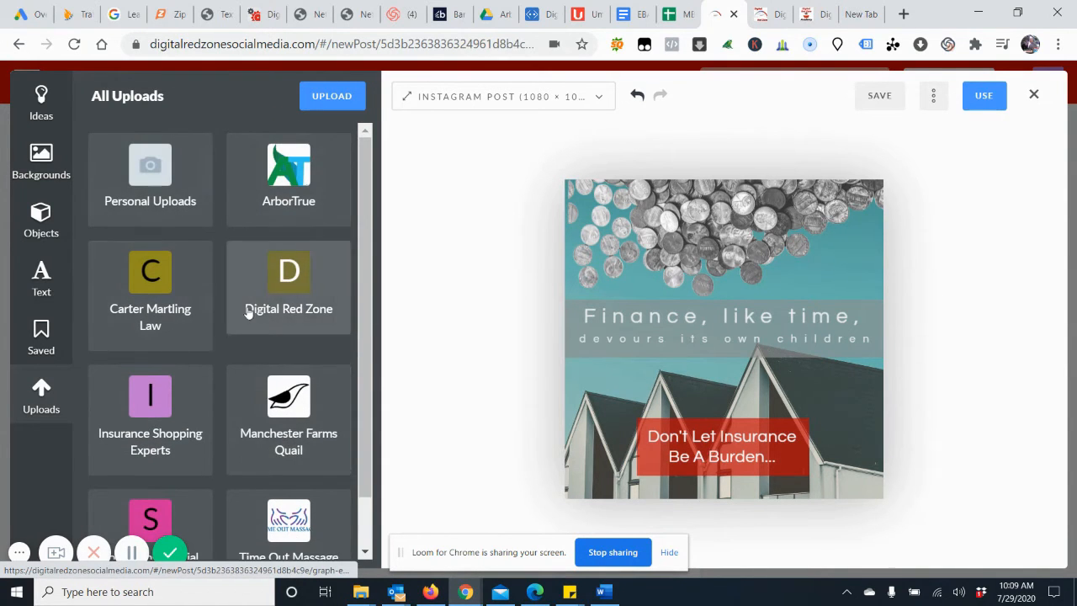
pyautogui.click(152, 425)
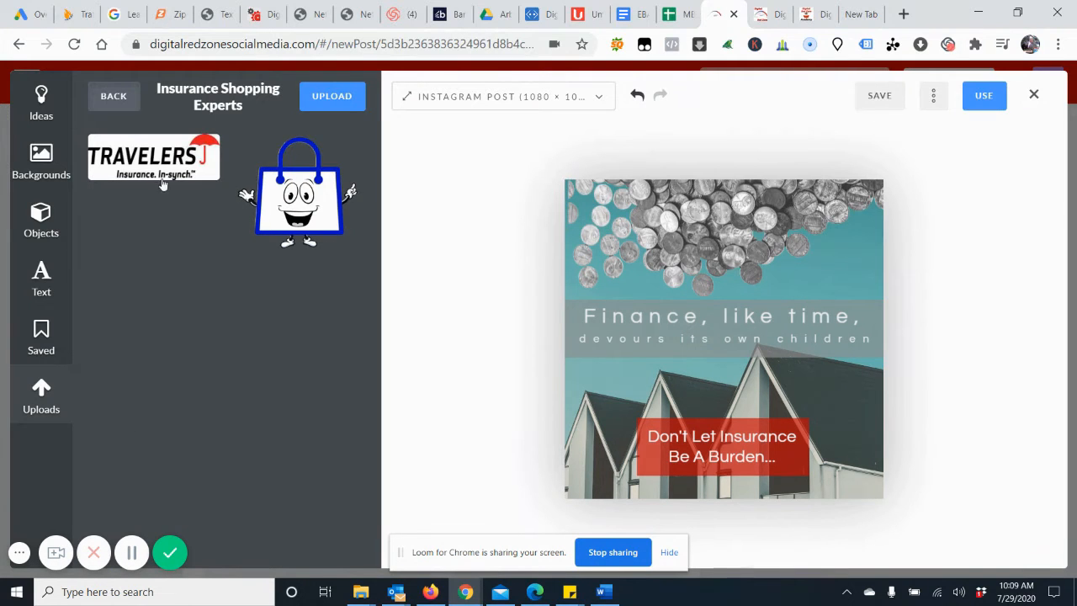
pyautogui.moveTo(145, 173)
pyautogui.moveTo(295, 207); pyautogui.dragTo(675, 345)
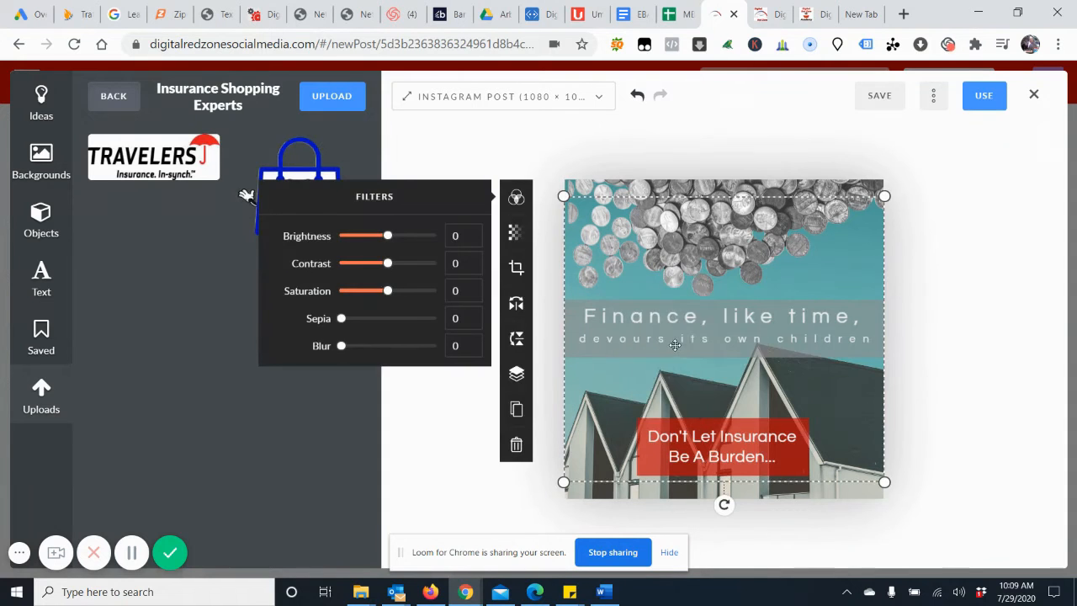
# Shrink the shopping bag mascot to a small logo and place it just left of the red band
pyautogui.moveTo(563, 196); pyautogui.dragTo(864, 375)
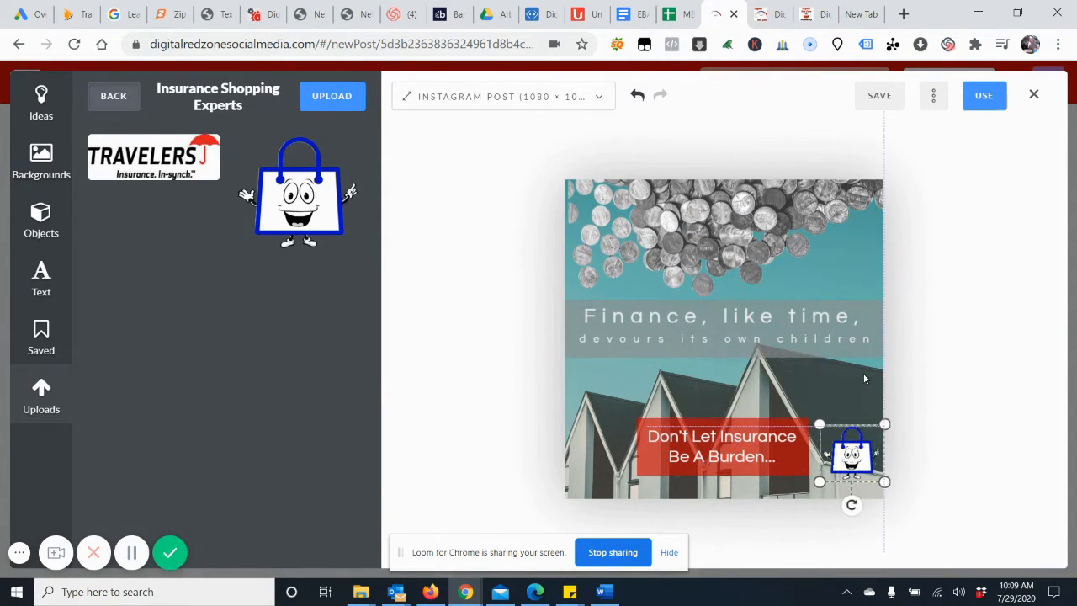
pyautogui.click(851, 454)
pyautogui.moveTo(852, 455); pyautogui.dragTo(599, 447)
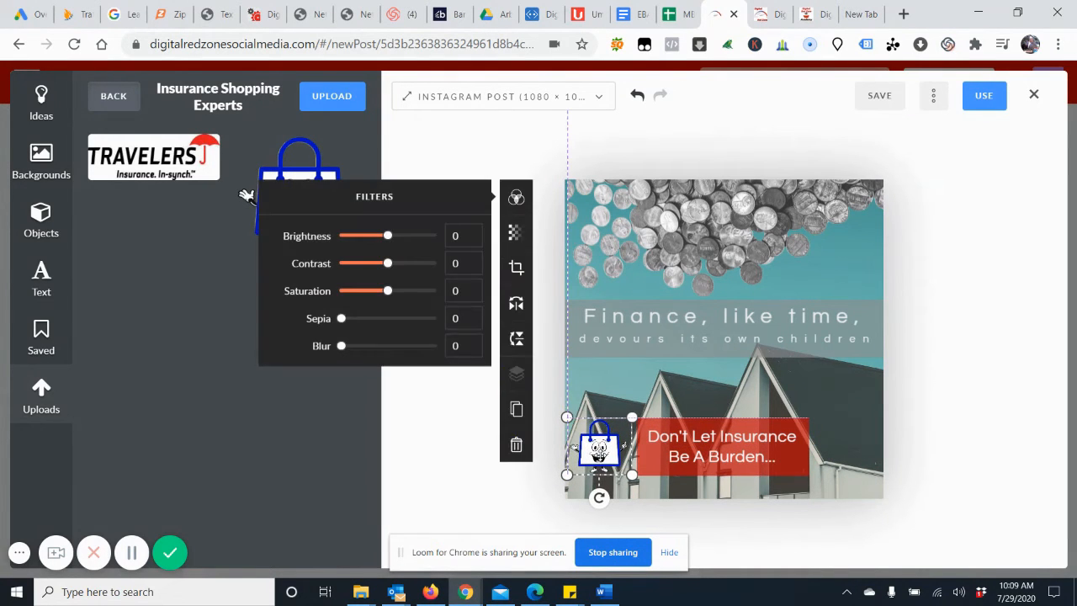
pyautogui.click(982, 307)
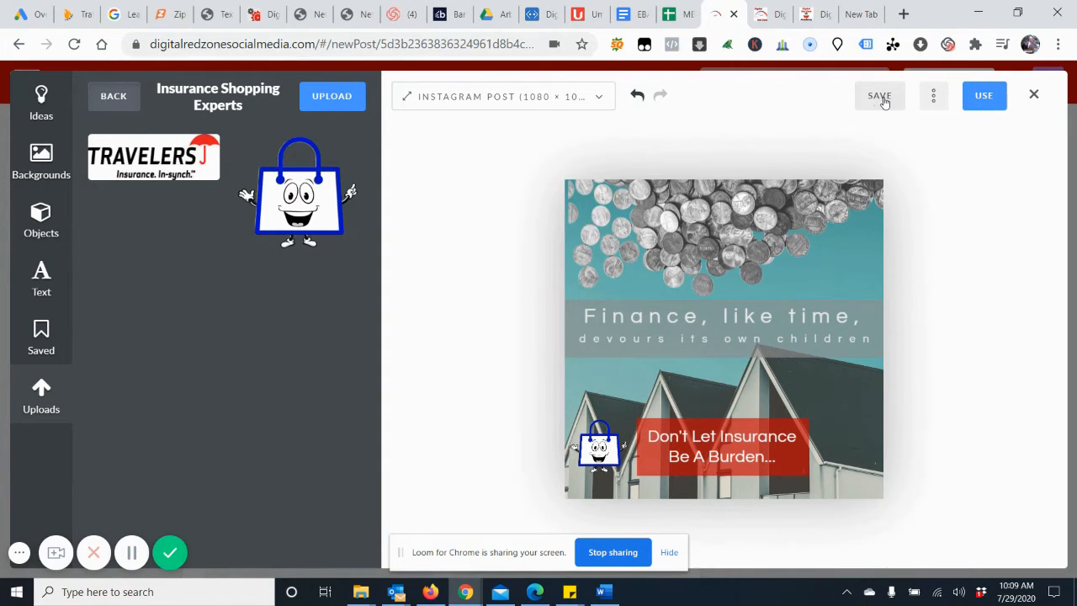
# Use the finished design in the post and save the post to My Ideas
pyautogui.click(983, 101)
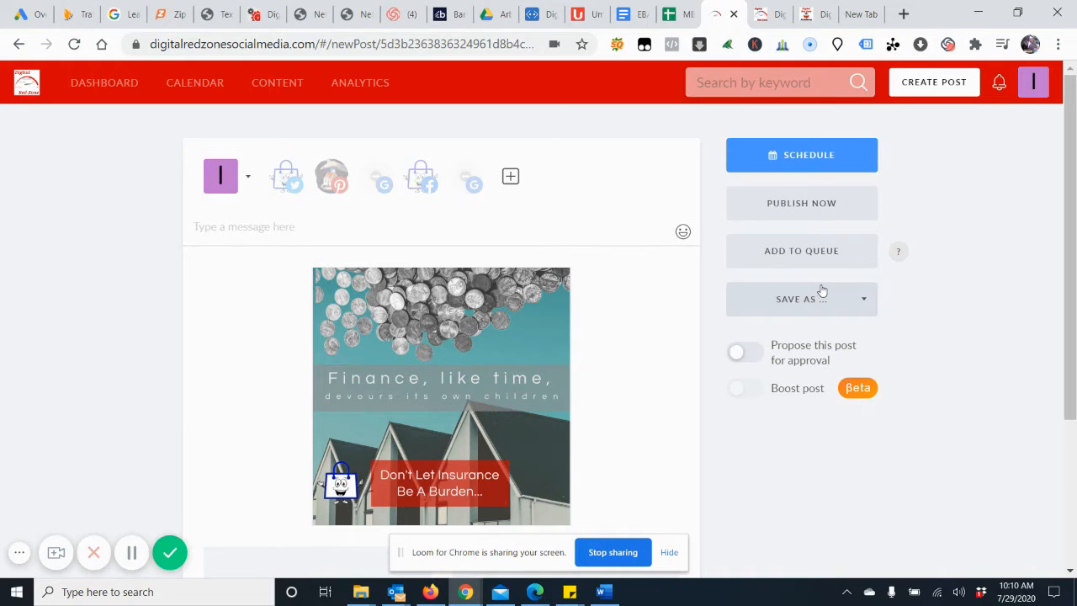
pyautogui.click(792, 308)
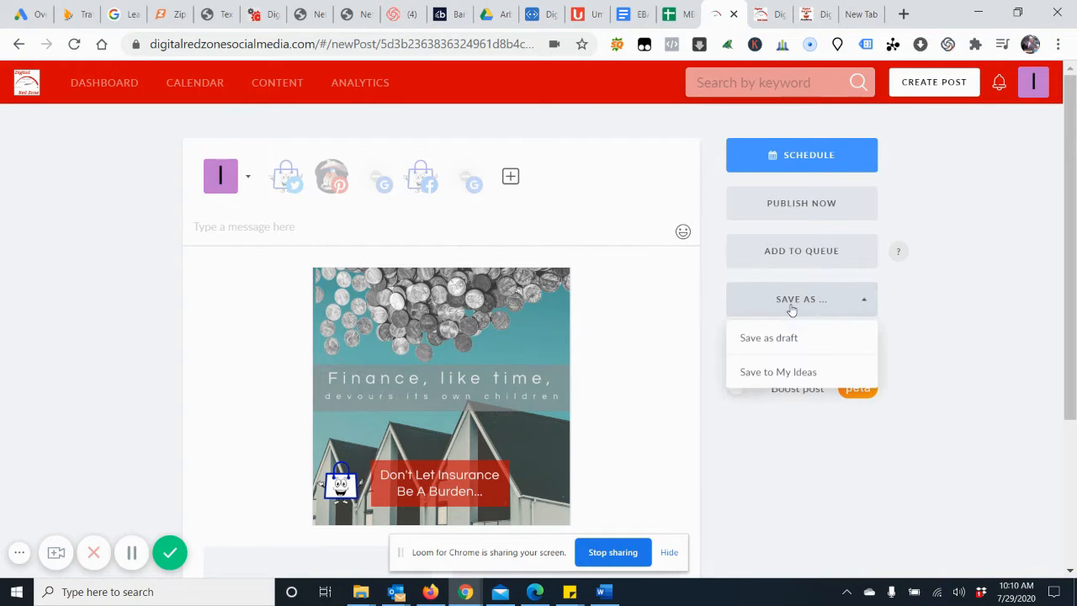
pyautogui.click(769, 373)
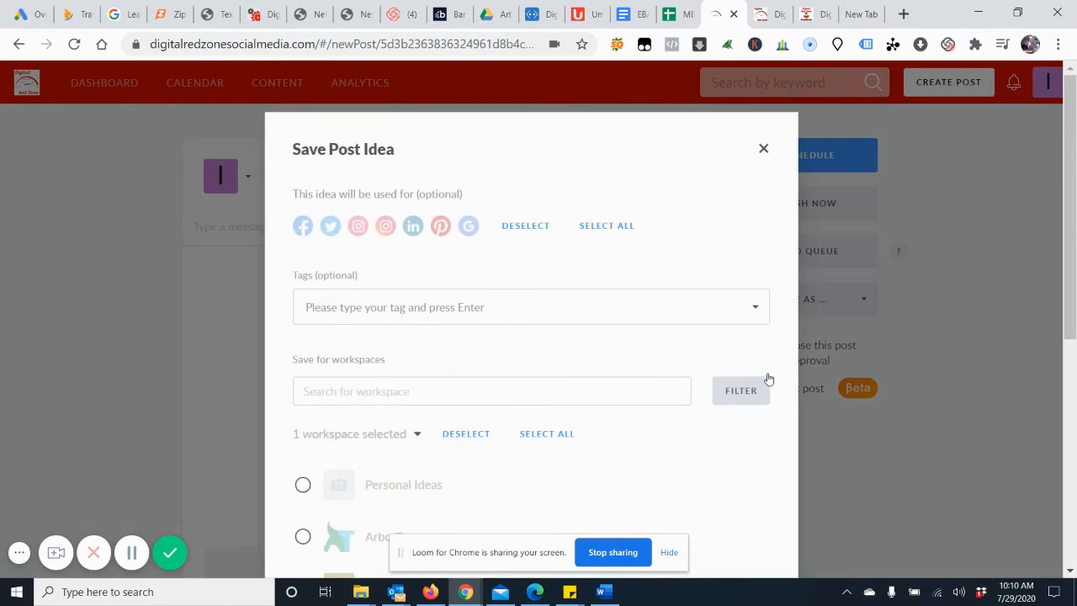
pyautogui.scroll(-4, 614, 447)
pyautogui.scroll(-3, 630, 457)
pyautogui.click(749, 482)
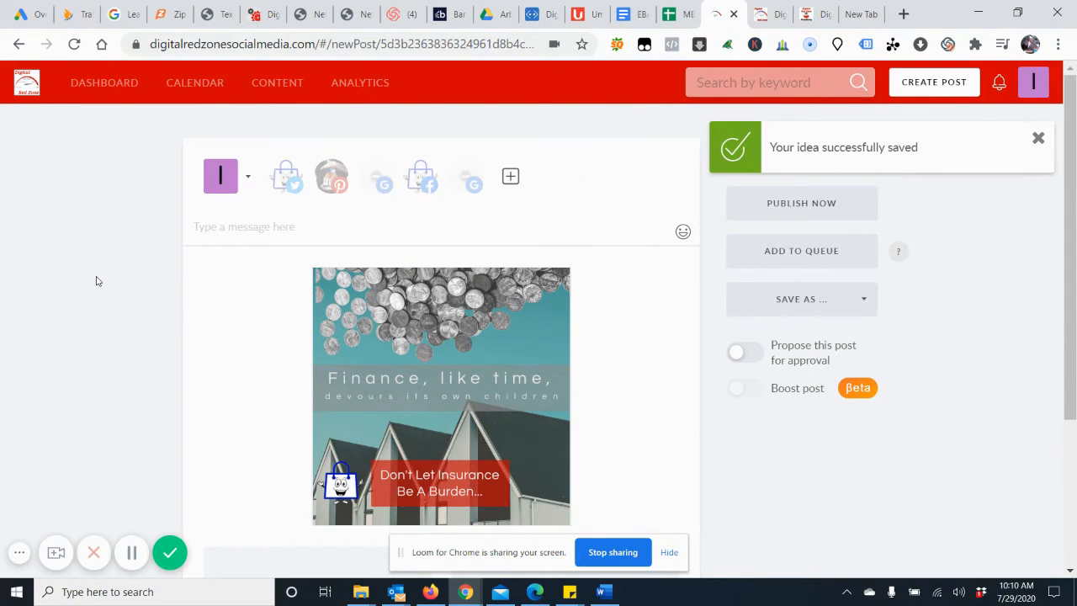
# Reopen the saved finance design from My Ideas, view it in the image editor and close the editor
pyautogui.moveTo(277, 83)
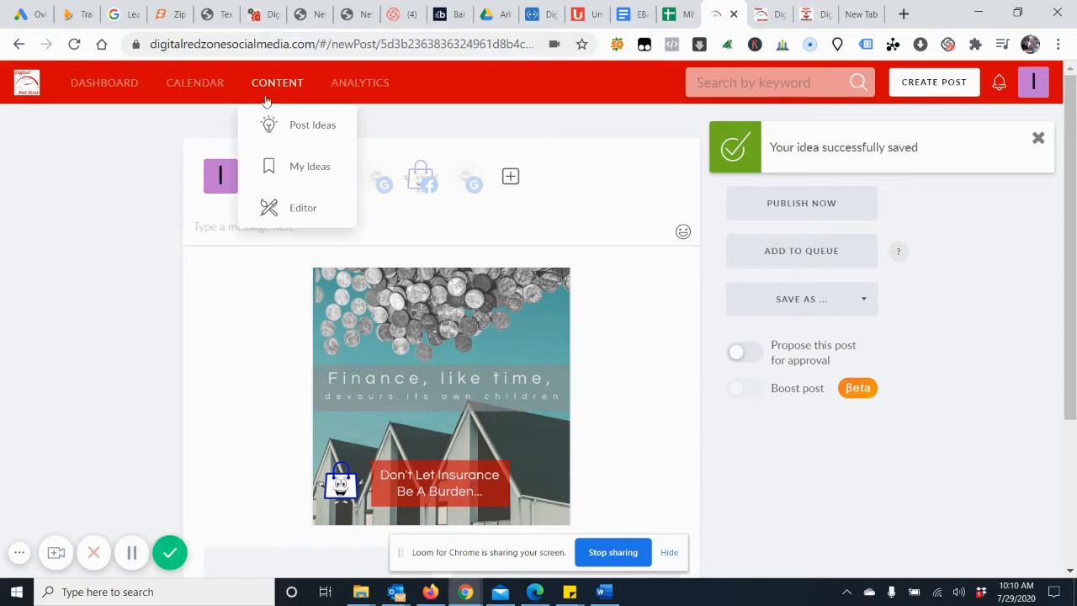
pyautogui.click(295, 166)
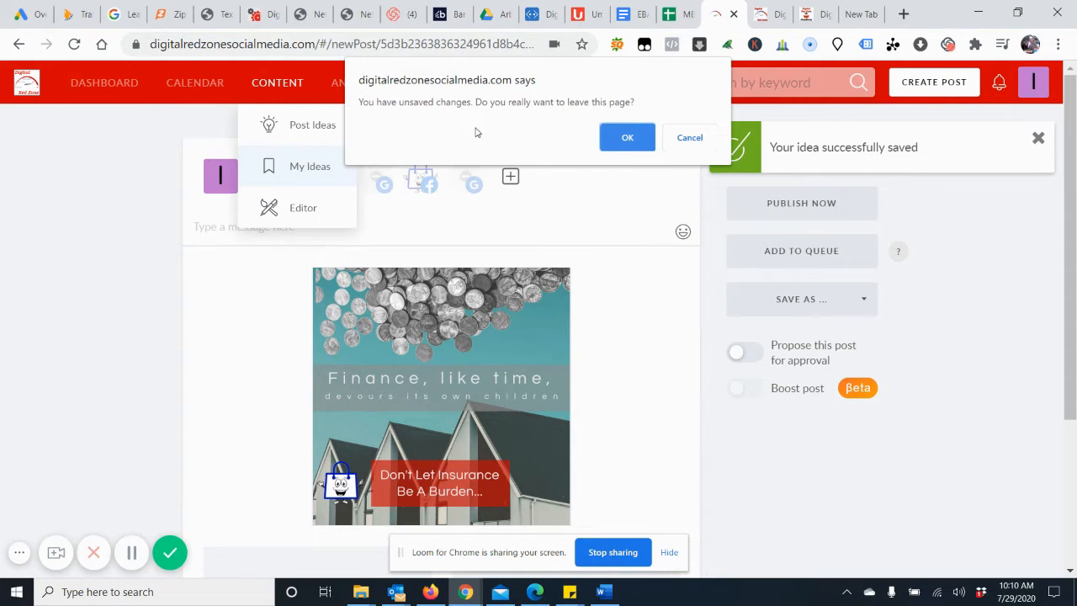
pyautogui.click(627, 141)
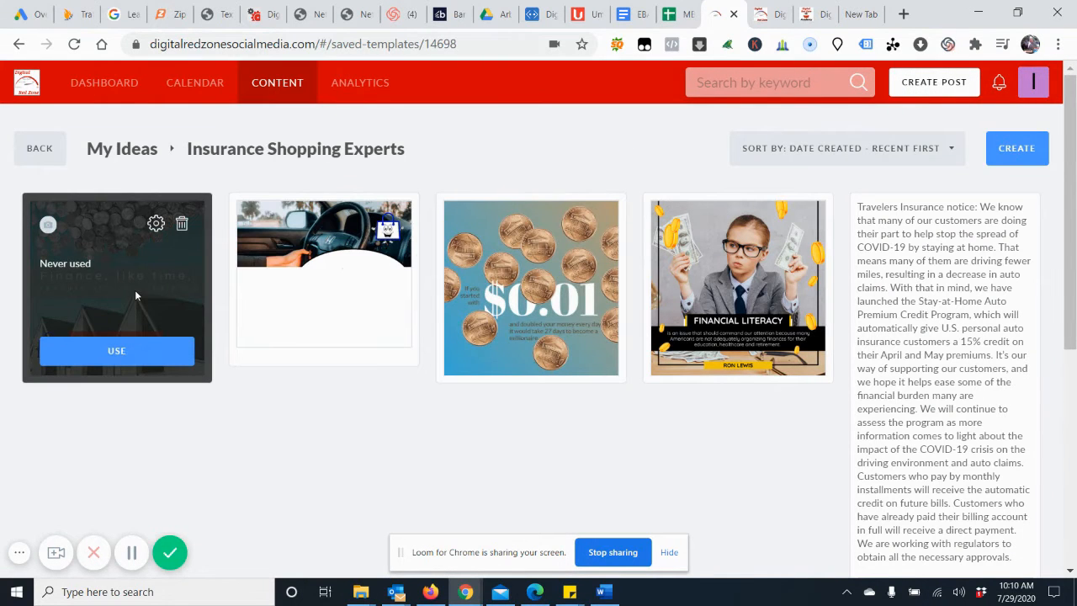
pyautogui.click(116, 352)
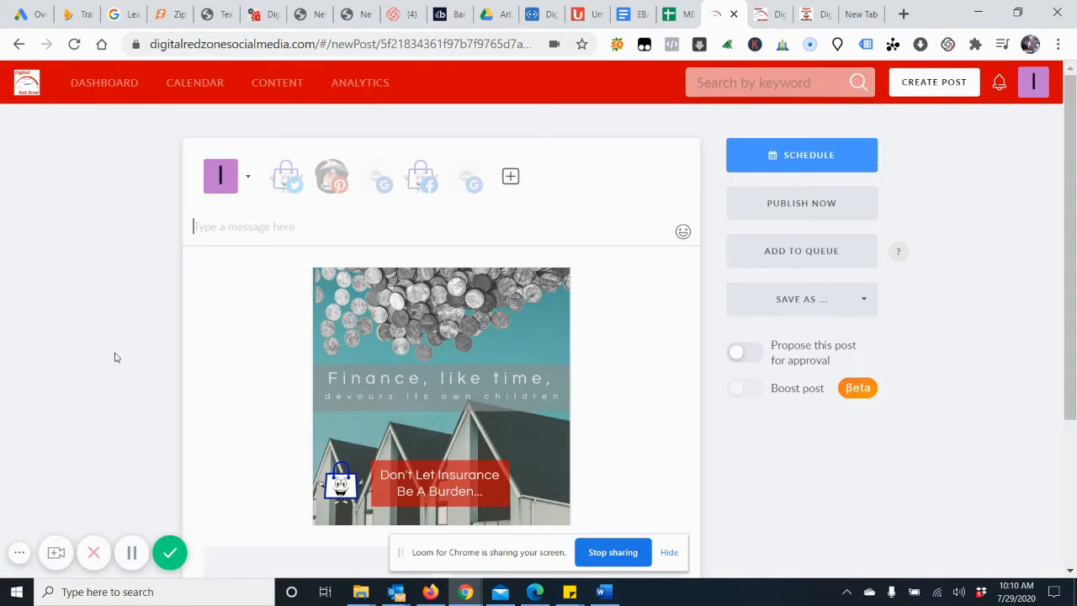
pyautogui.click(439, 497)
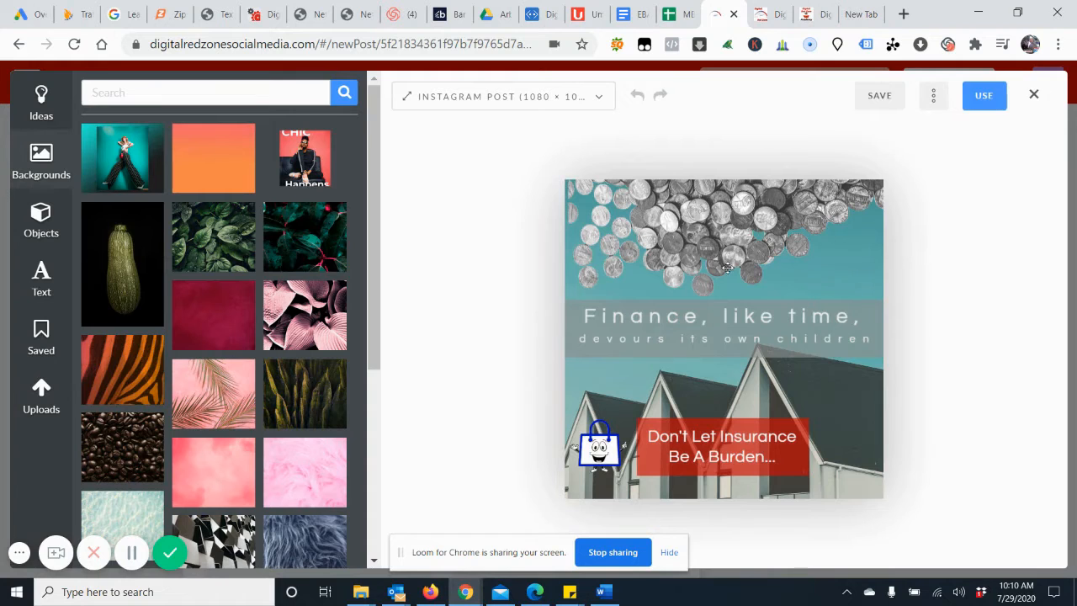
pyautogui.click(1035, 95)
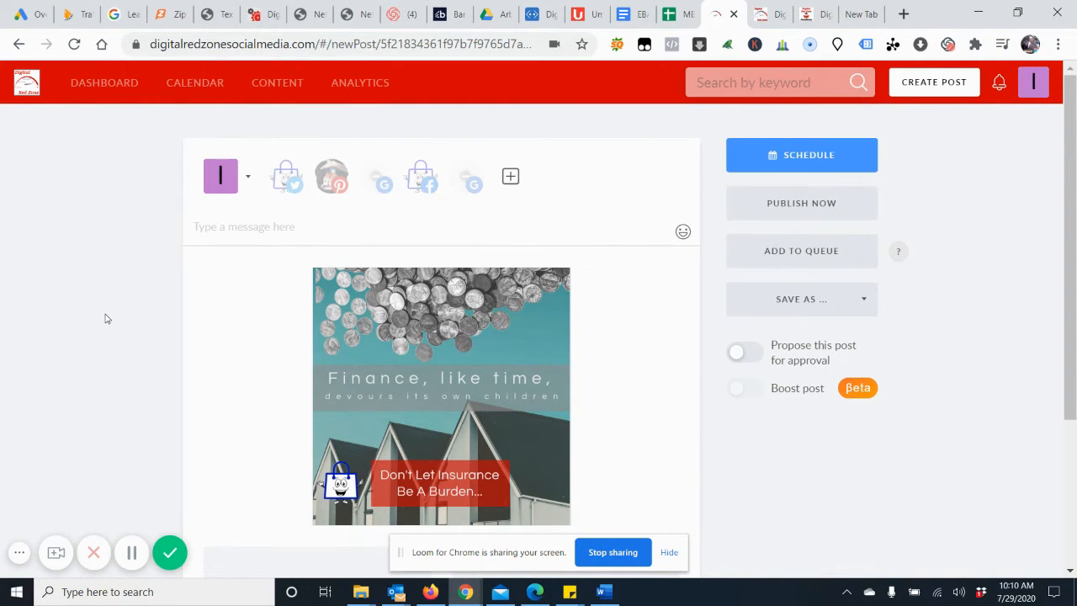
# Start a new post from the Just Do template in the Quotes post ideas and open its image for editing
pyautogui.moveTo(277, 93)
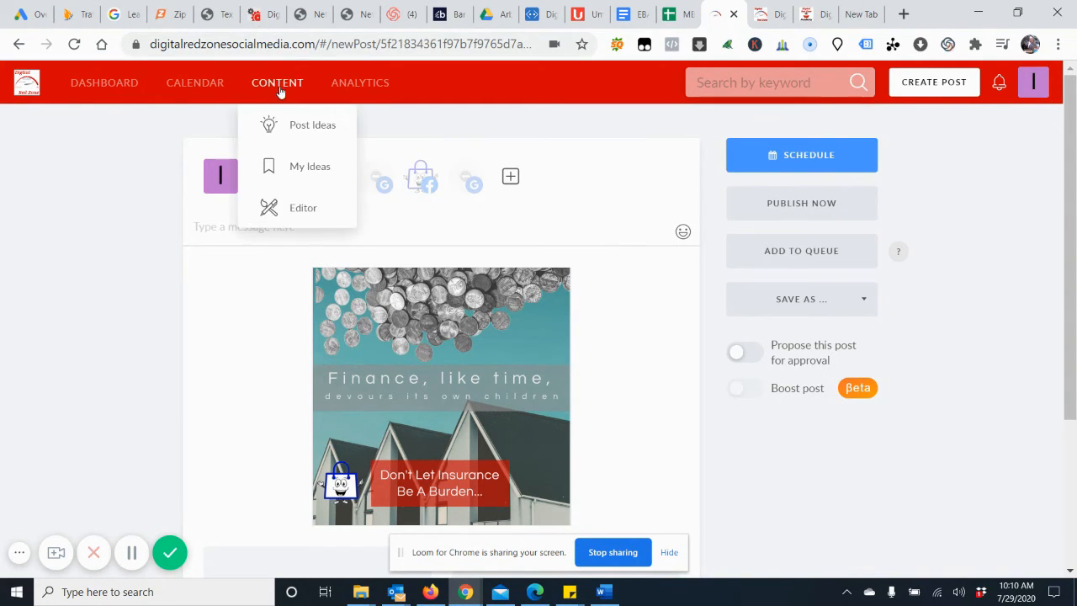
pyautogui.click(298, 130)
pyautogui.click(631, 129)
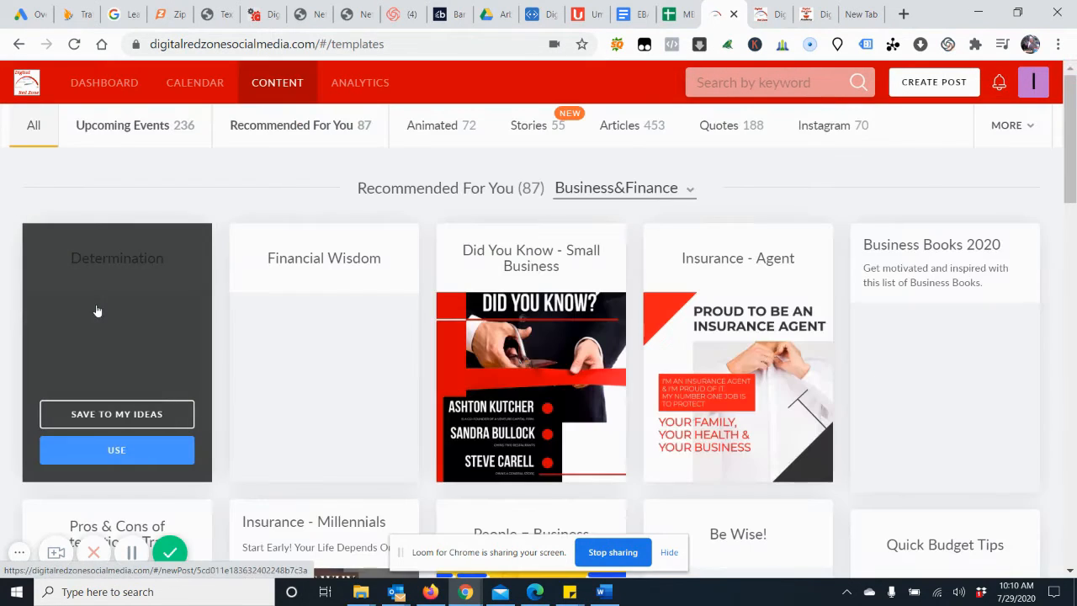
pyautogui.click(716, 128)
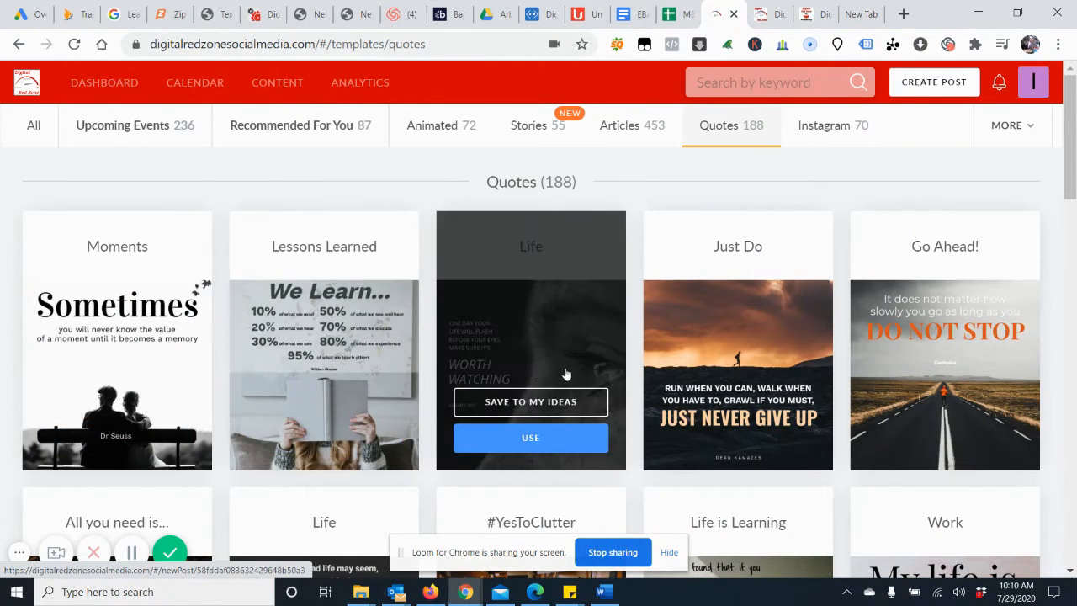
pyautogui.click(735, 441)
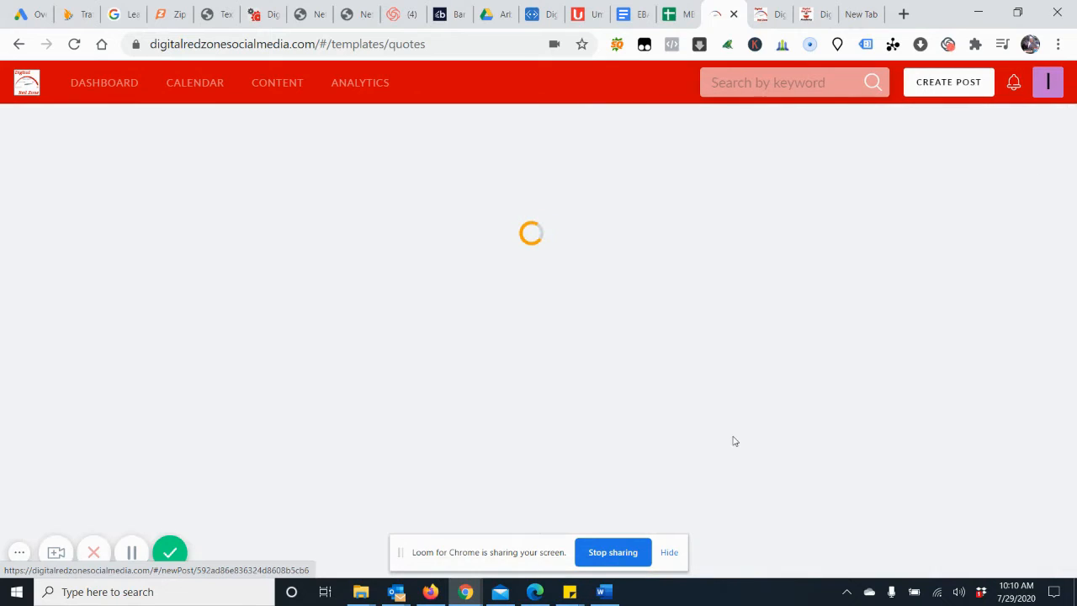
pyautogui.scroll(-1, 497, 455)
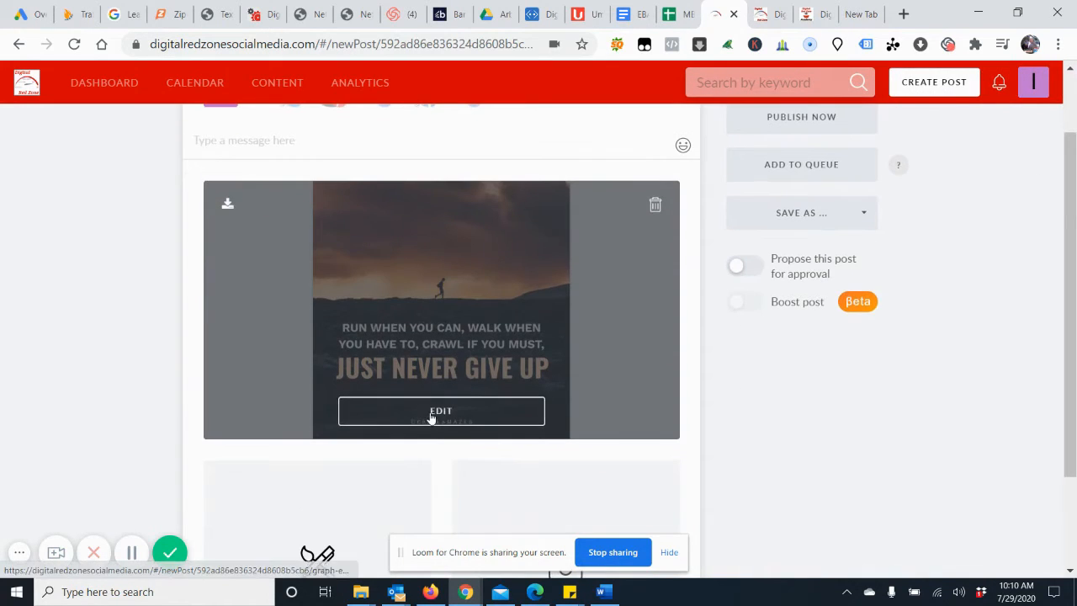
pyautogui.click(432, 412)
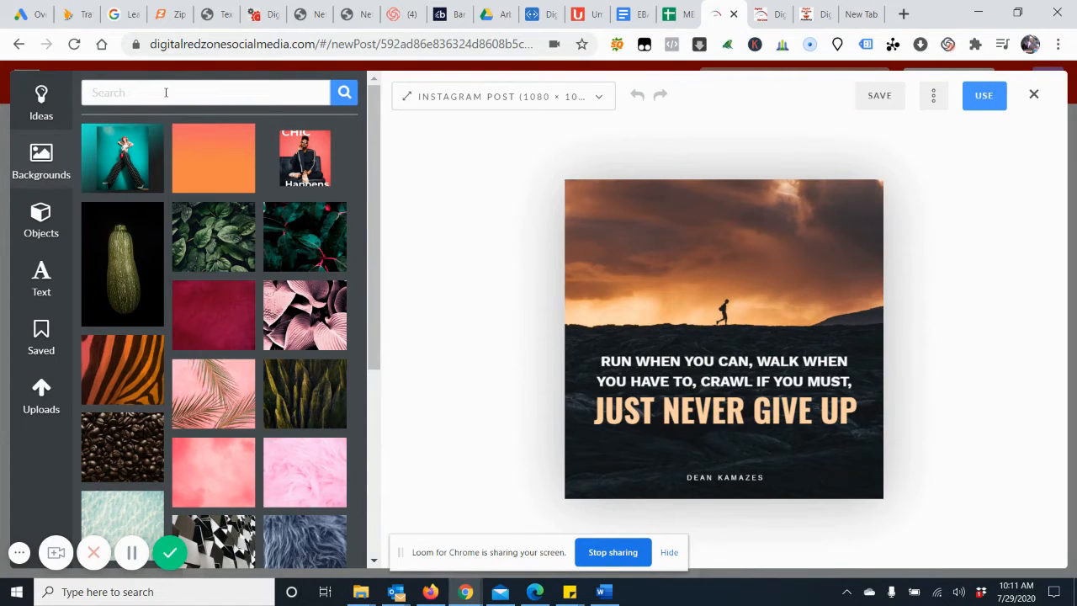
# Search the background images for "car" and delete the sunset photo behind the Just Never Give Up quote
pyautogui.click(166, 93)
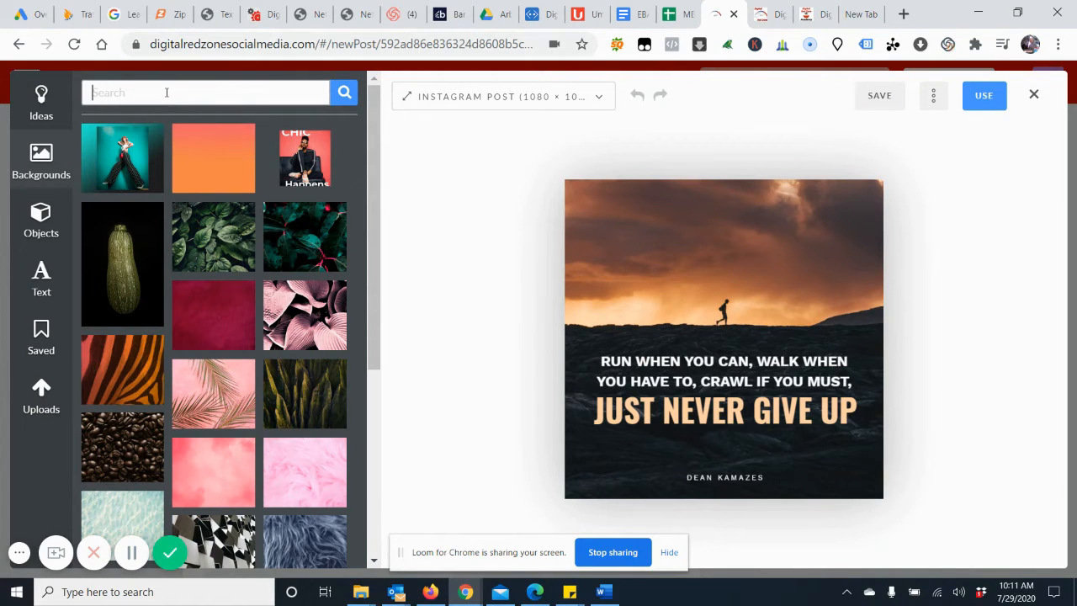
pyautogui.write('car')
pyautogui.press('Return')
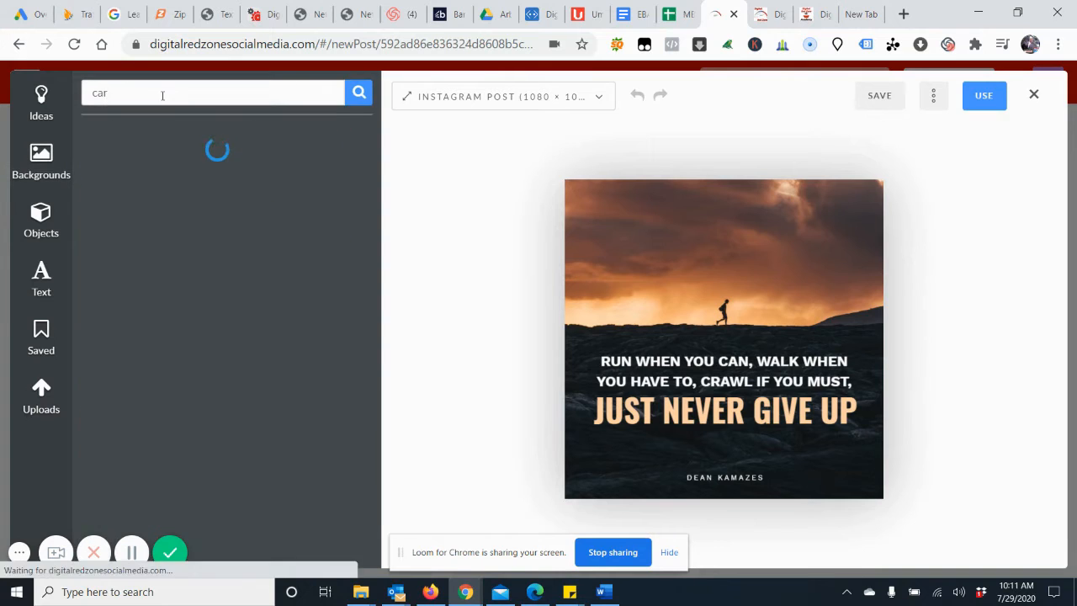
pyautogui.click(652, 244)
pyautogui.press('Delete')
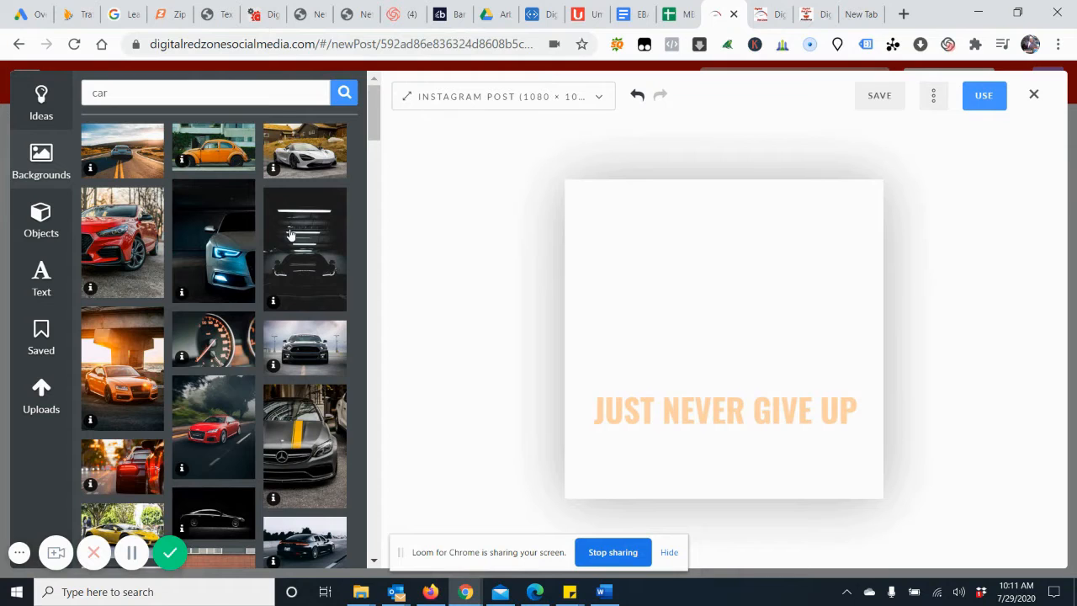
# Place the dark garage car photo behind the quote and move both quote text lines up above the car
pyautogui.moveTo(290, 234); pyautogui.dragTo(640, 275)
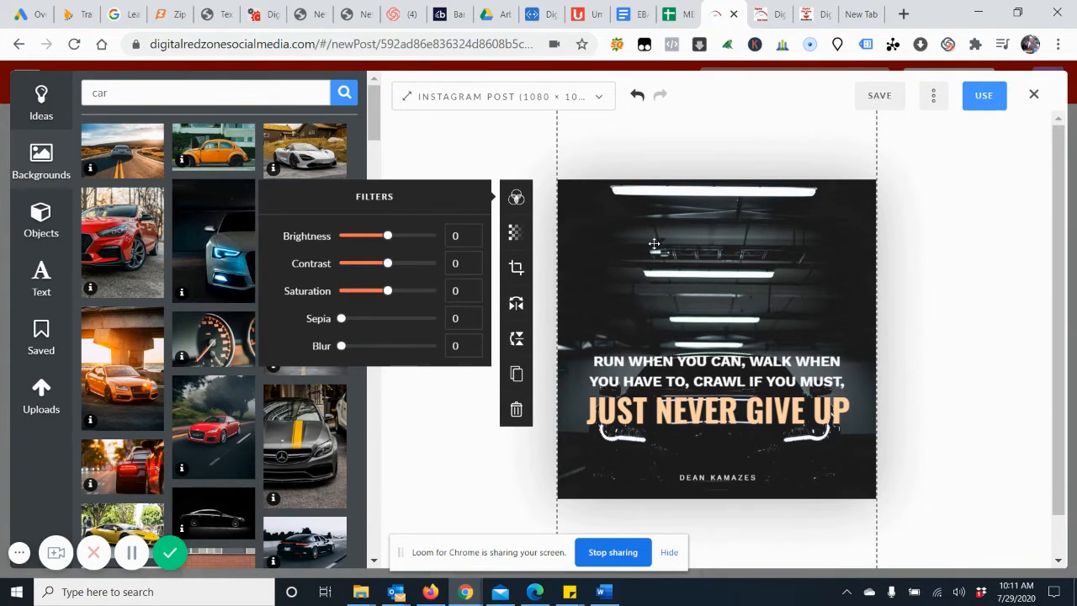
pyautogui.click(948, 330)
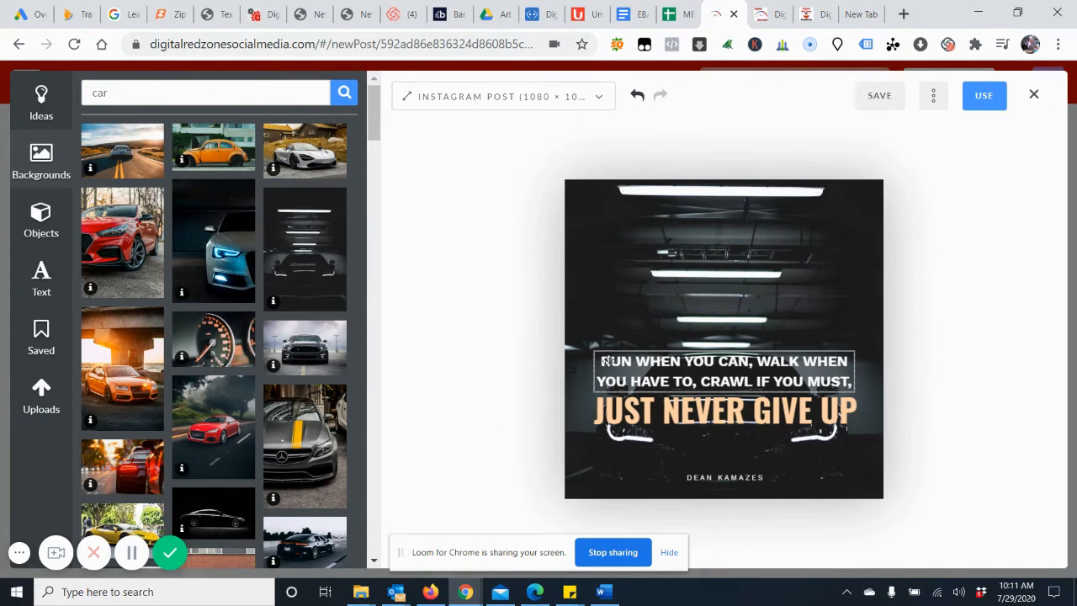
pyautogui.moveTo(642, 368); pyautogui.dragTo(642, 237)
pyautogui.moveTo(685, 418); pyautogui.dragTo(685, 303)
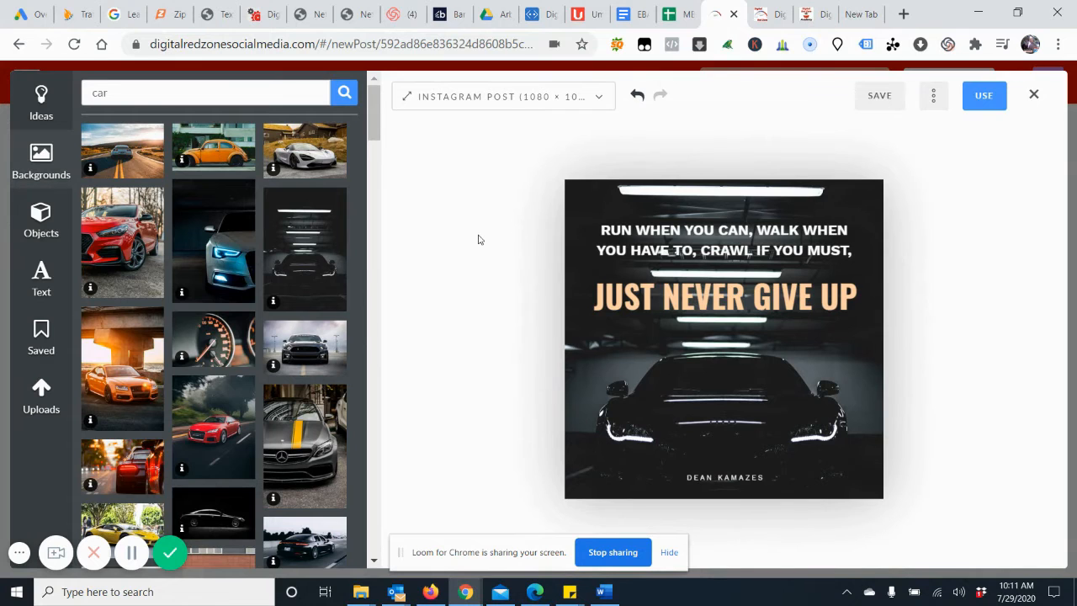
# Add a pink rectangle from the Shapes objects and stretch it across the full design width over the quote lines
pyautogui.click(44, 221)
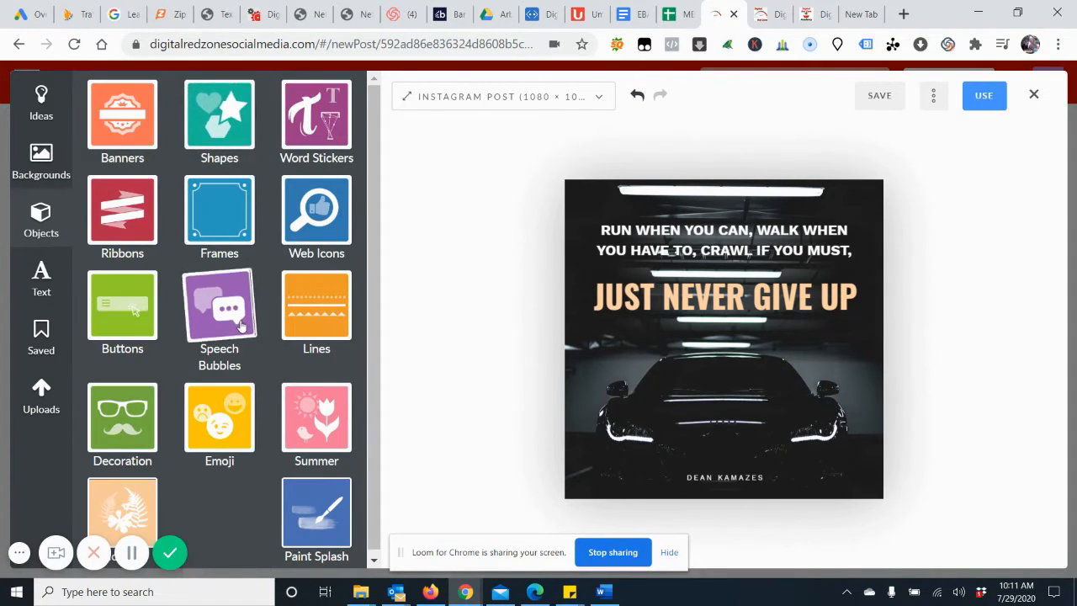
pyautogui.click(217, 140)
pyautogui.scroll(-5, 210, 396)
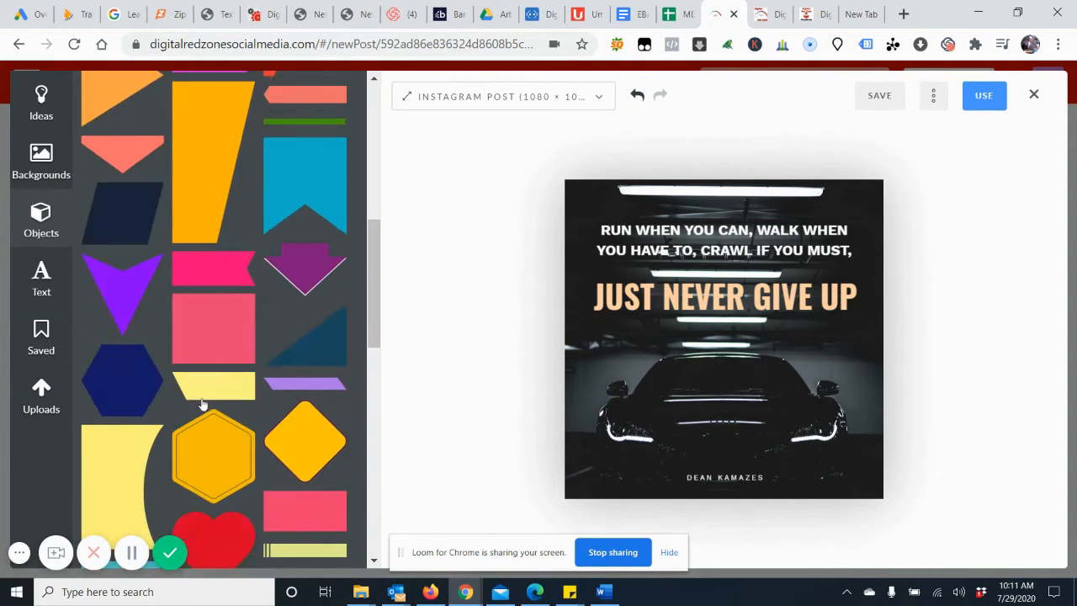
pyautogui.scroll(-3, 245, 422)
pyautogui.click(293, 255)
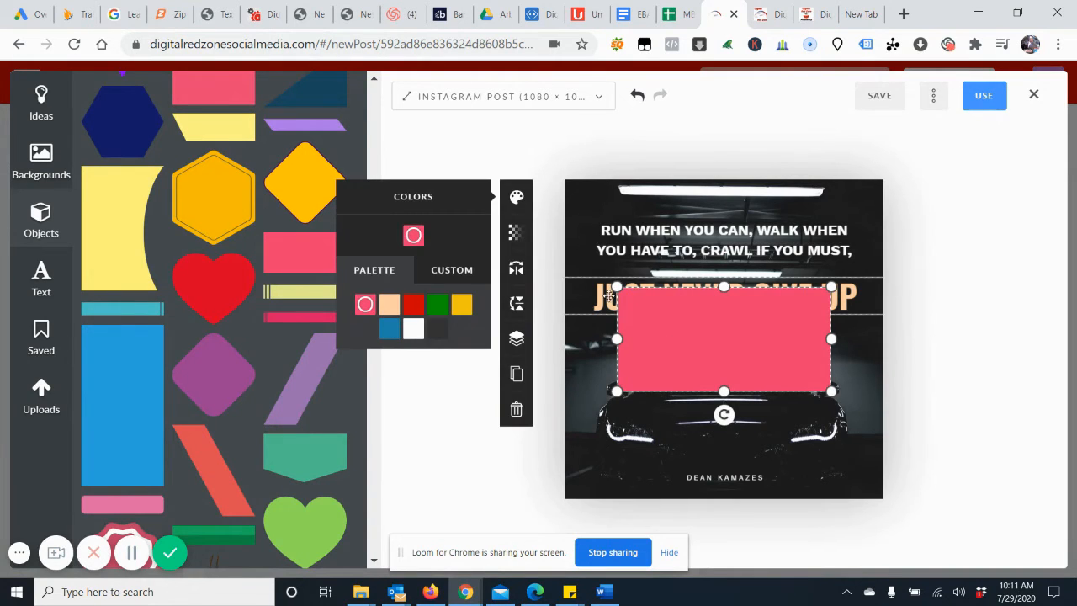
pyautogui.moveTo(617, 287); pyautogui.dragTo(594, 273)
pyautogui.moveTo(656, 333); pyautogui.dragTo(617, 264)
pyautogui.moveTo(783, 270); pyautogui.dragTo(883, 282)
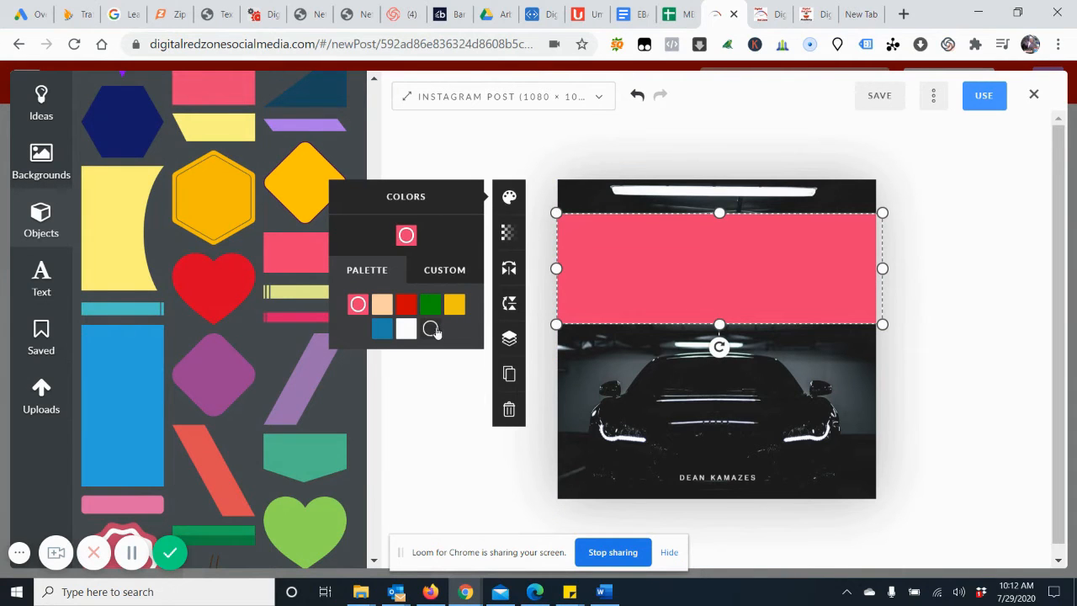
pyautogui.moveTo(680, 279)
pyautogui.mouseDown()
pyautogui.moveTo(681, 397)
pyautogui.moveTo(683, 280)
pyautogui.mouseUp()
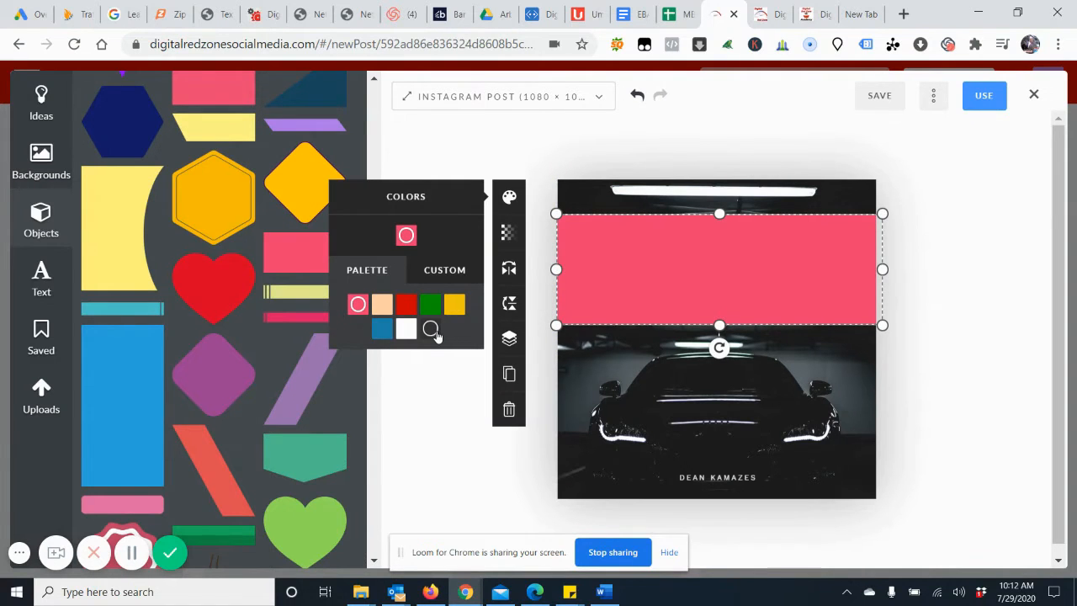
# Recolour the rectangle dark grey and send it behind both quote text lines
pyautogui.click(431, 330)
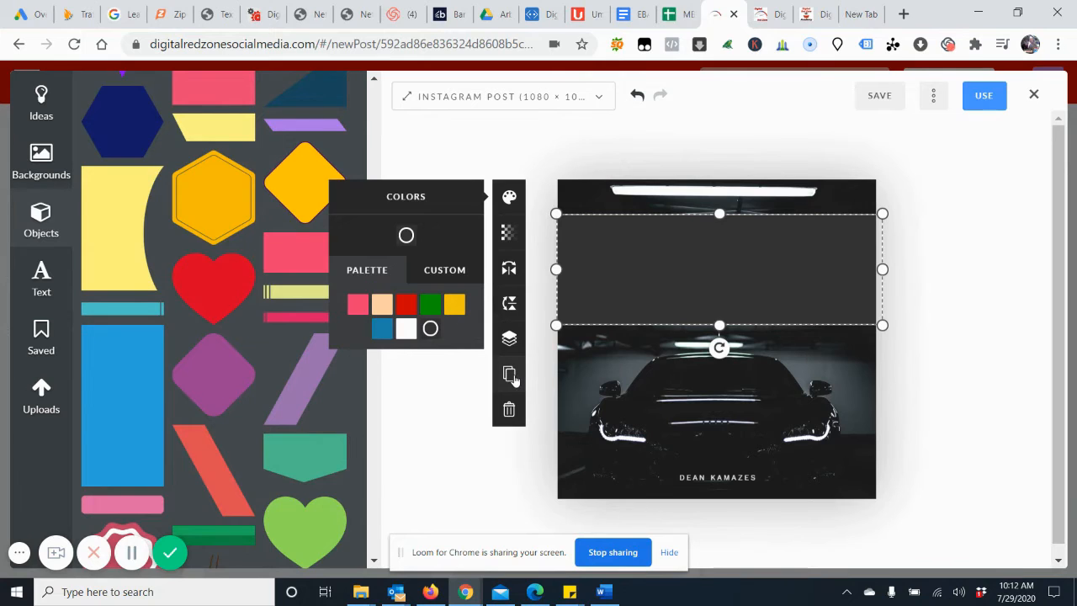
pyautogui.click(509, 338)
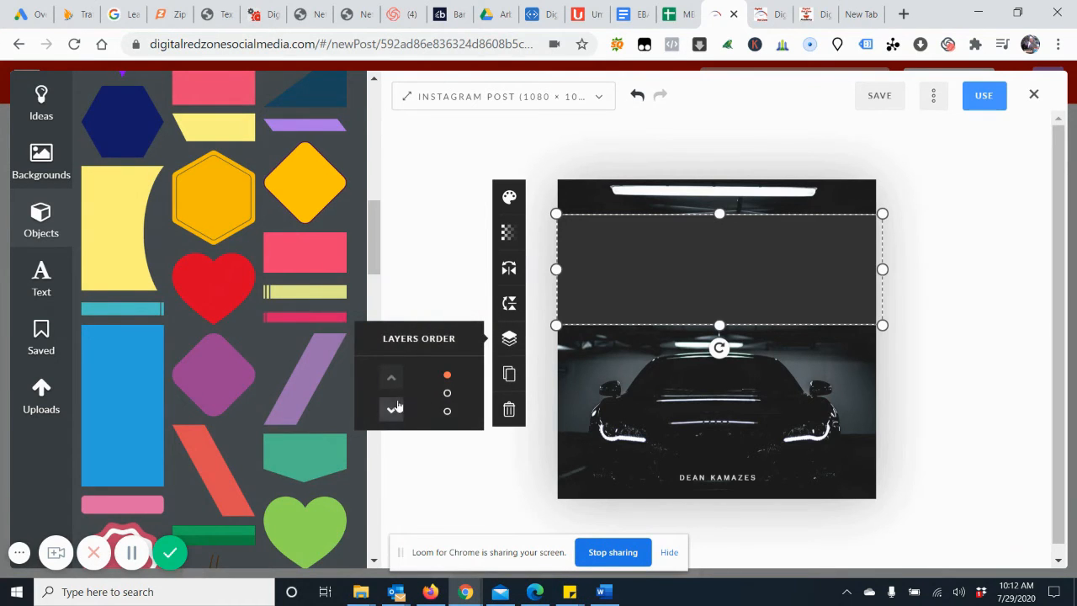
pyautogui.click(391, 411)
pyautogui.click(392, 411)
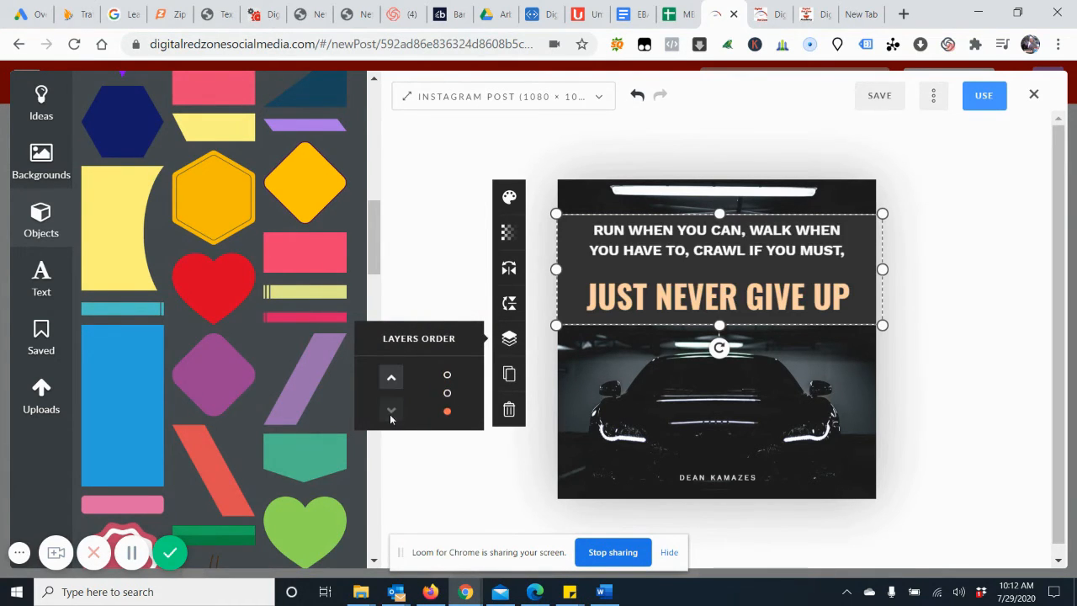
# Set the dark grey rectangle's opacity to 69
pyautogui.click(507, 232)
pyautogui.moveTo(428, 277); pyautogui.dragTo(403, 278)
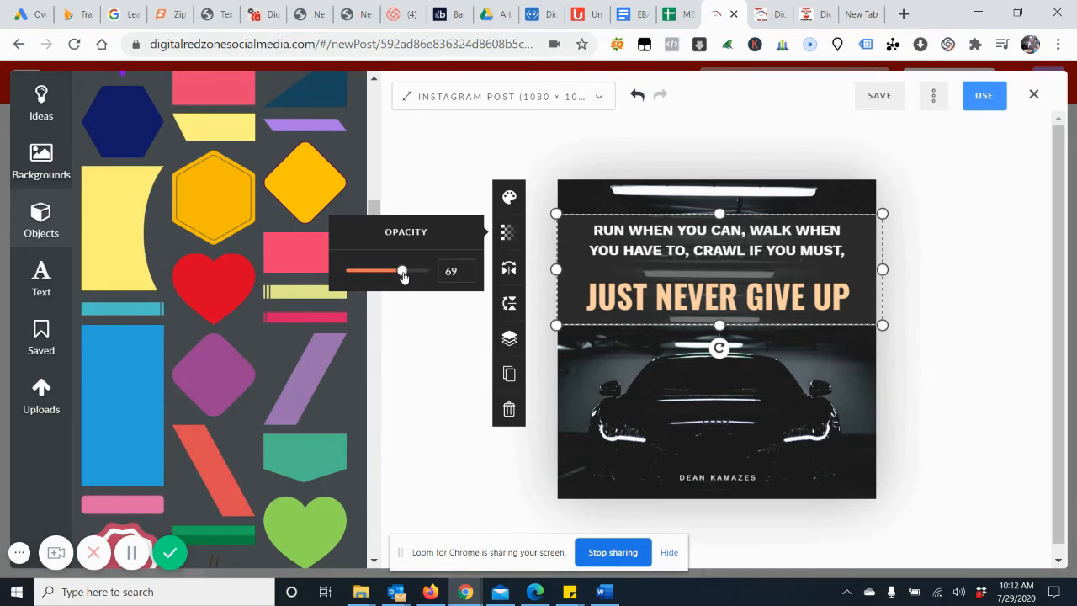
pyautogui.click(1000, 389)
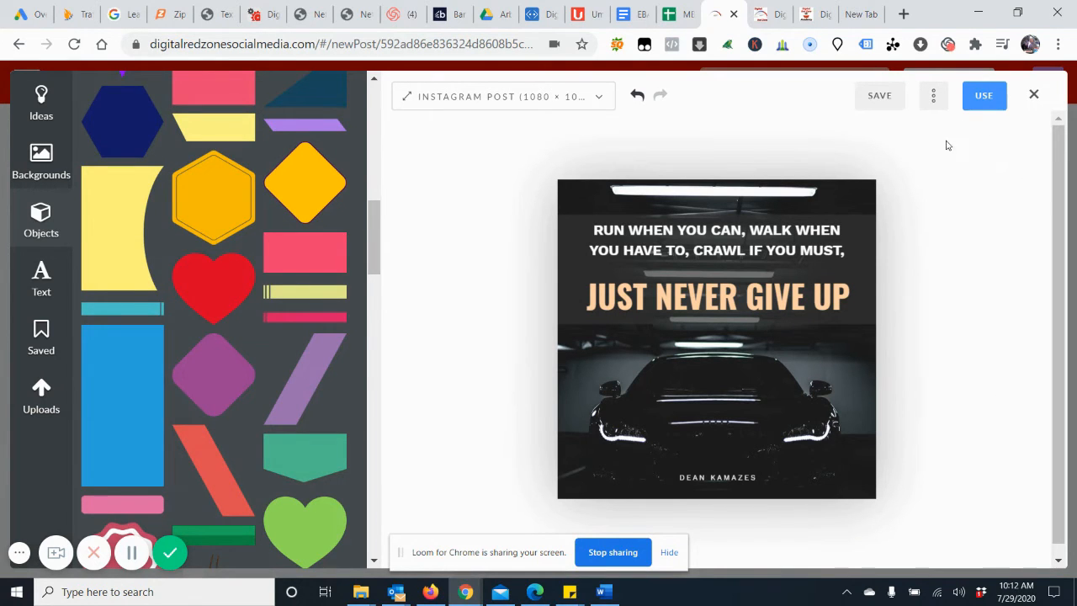
# Use the finished car quote design in the post and save it as a post idea for the Insurance Shopping Experts workspace
pyautogui.click(984, 96)
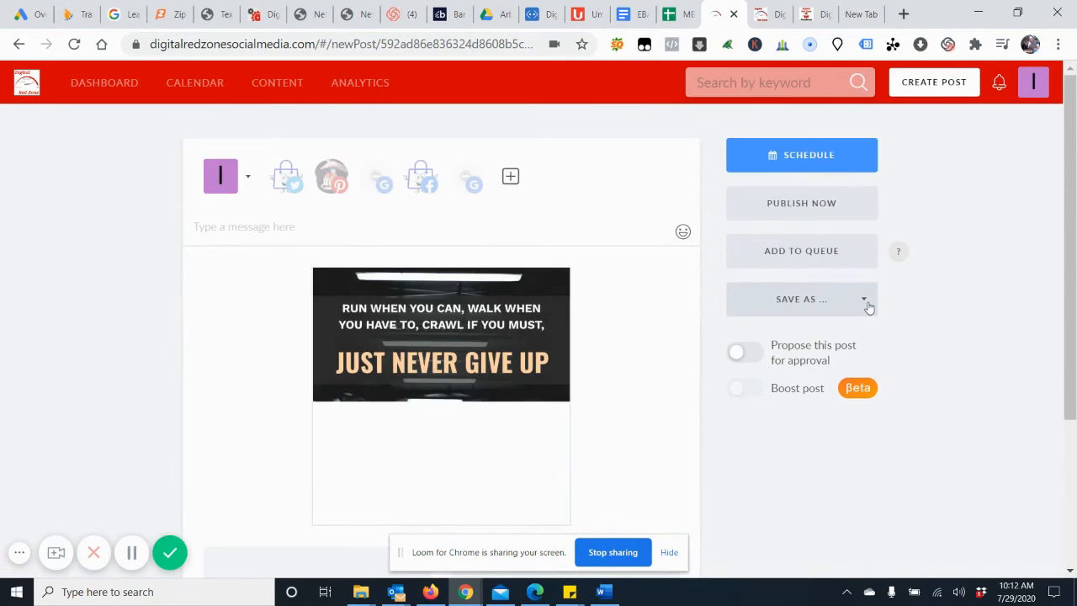
pyautogui.click(867, 305)
pyautogui.click(779, 372)
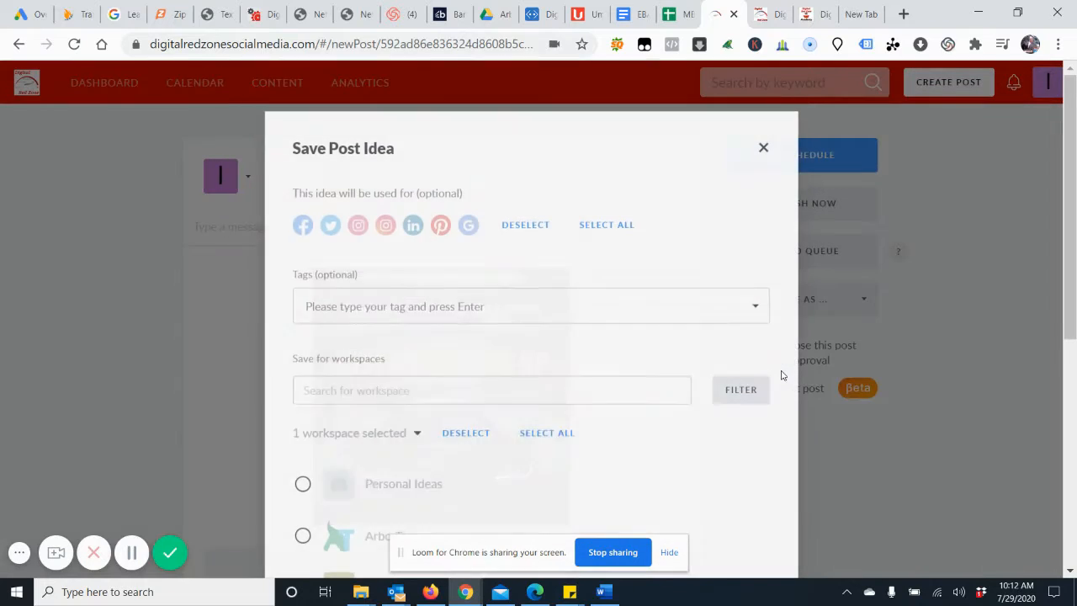
pyautogui.scroll(-5, 597, 459)
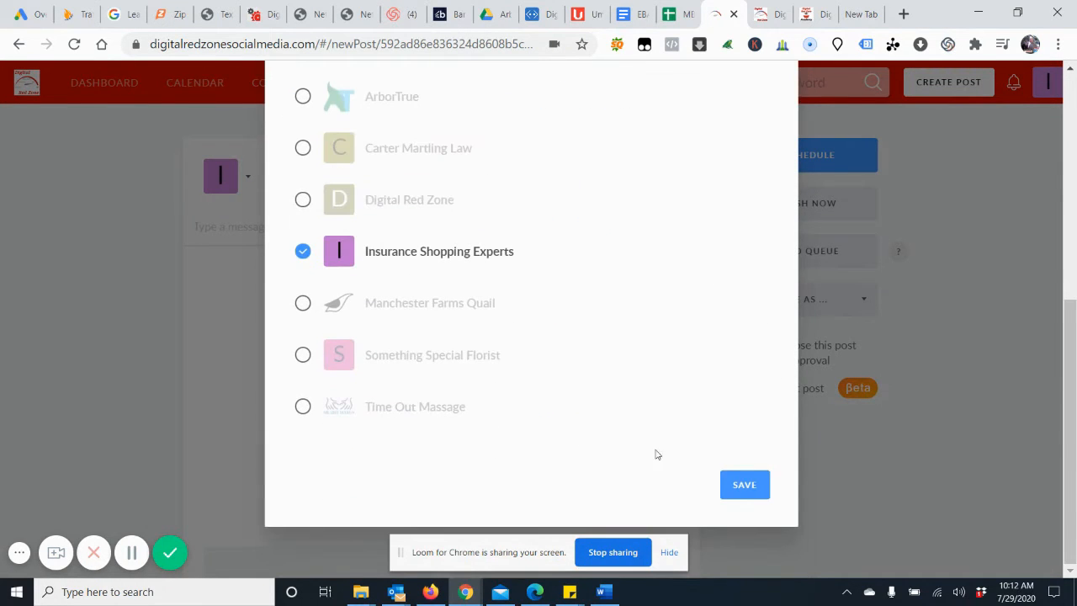
pyautogui.click(746, 488)
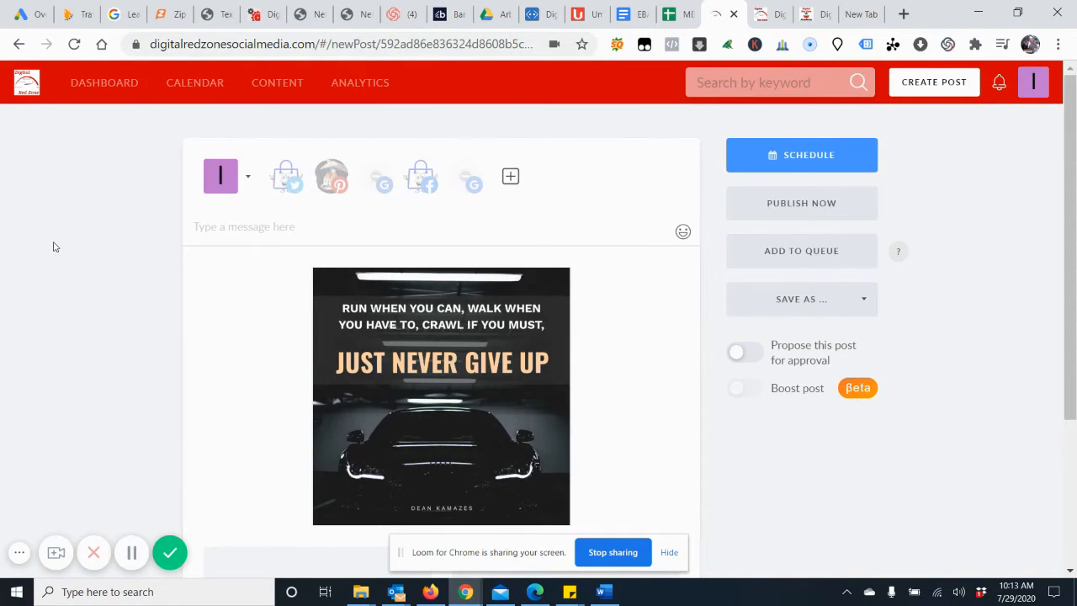
# Leave the post for a blank design in the content Editor and search the background images for "car accident"
pyautogui.moveTo(279, 85)
pyautogui.click(296, 209)
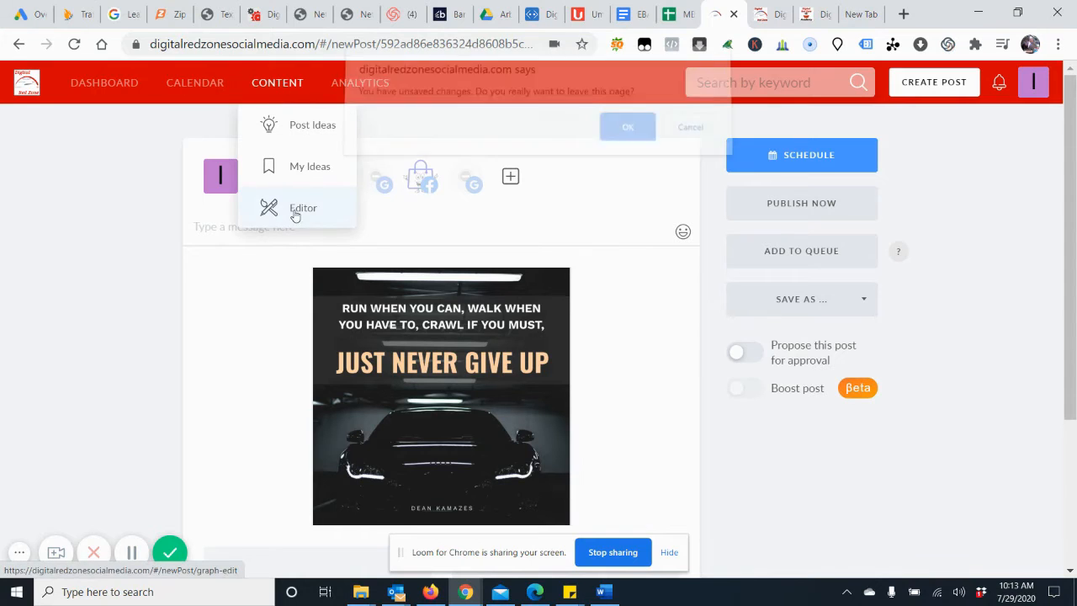
pyautogui.click(629, 138)
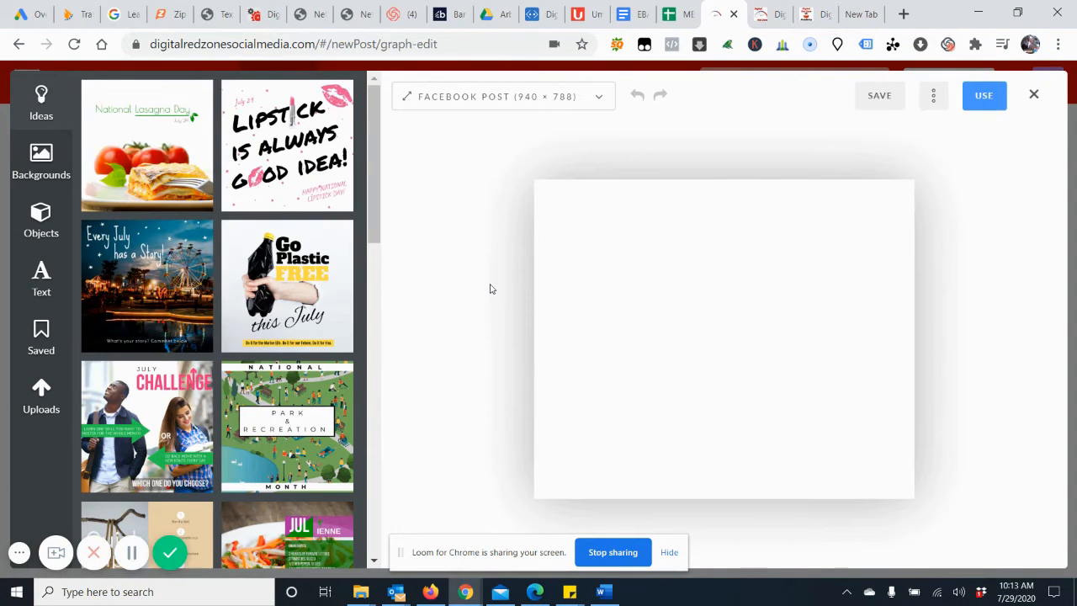
pyautogui.click(62, 177)
pyautogui.click(191, 94)
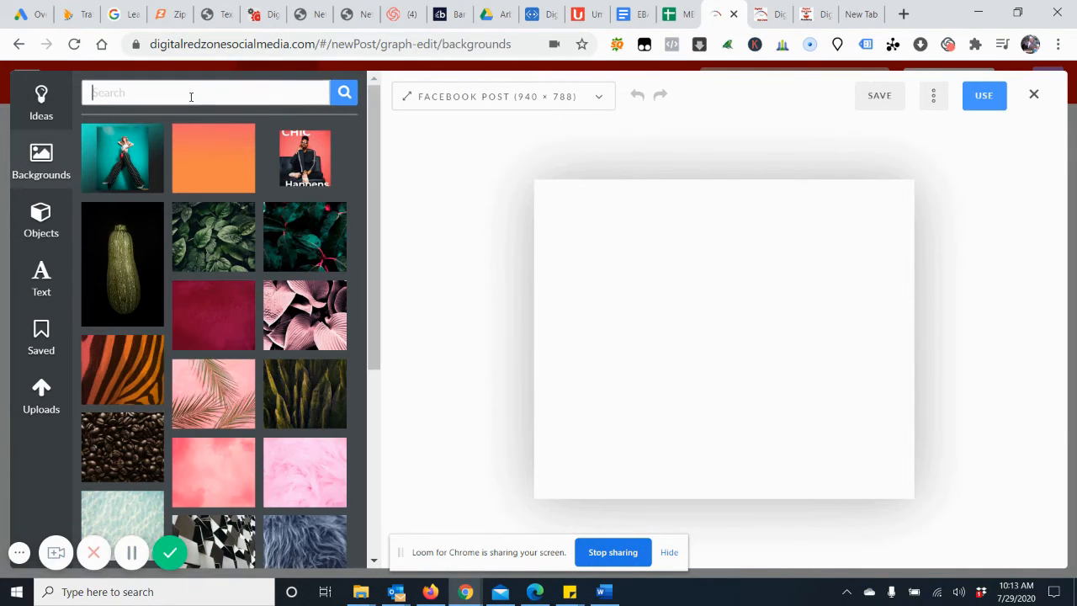
pyautogui.write('car sccident')
pyautogui.press('Return')
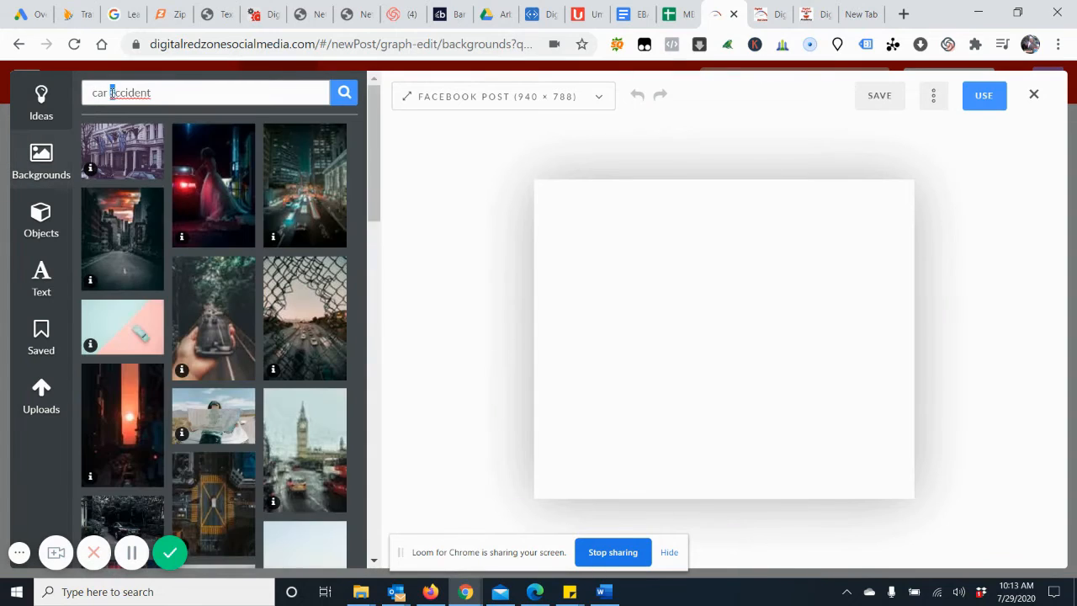
pyautogui.press('Return')
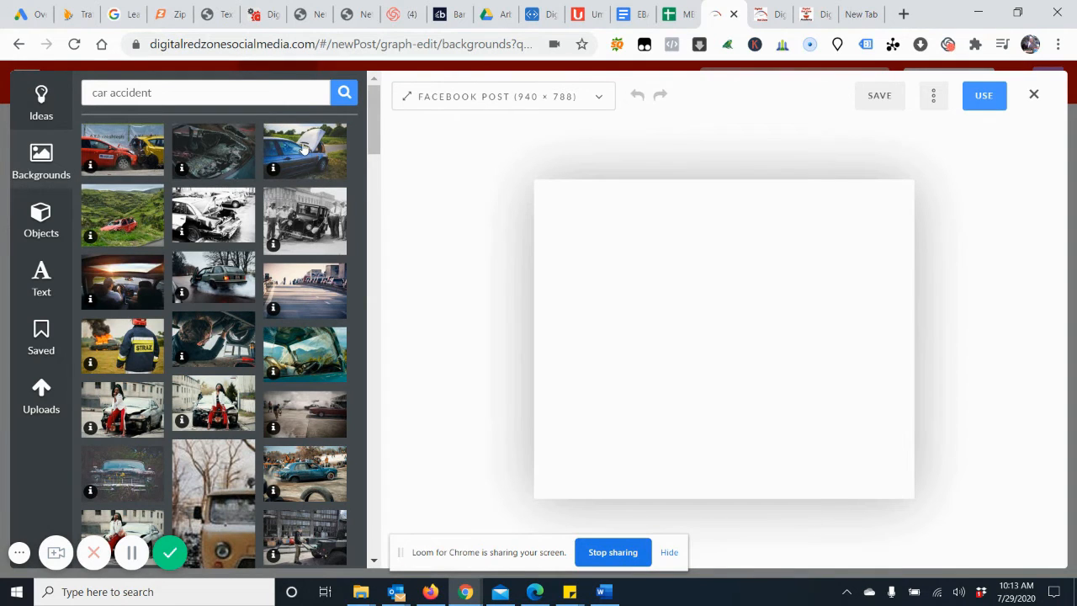
pyautogui.moveTo(304, 149); pyautogui.dragTo(518, 260)
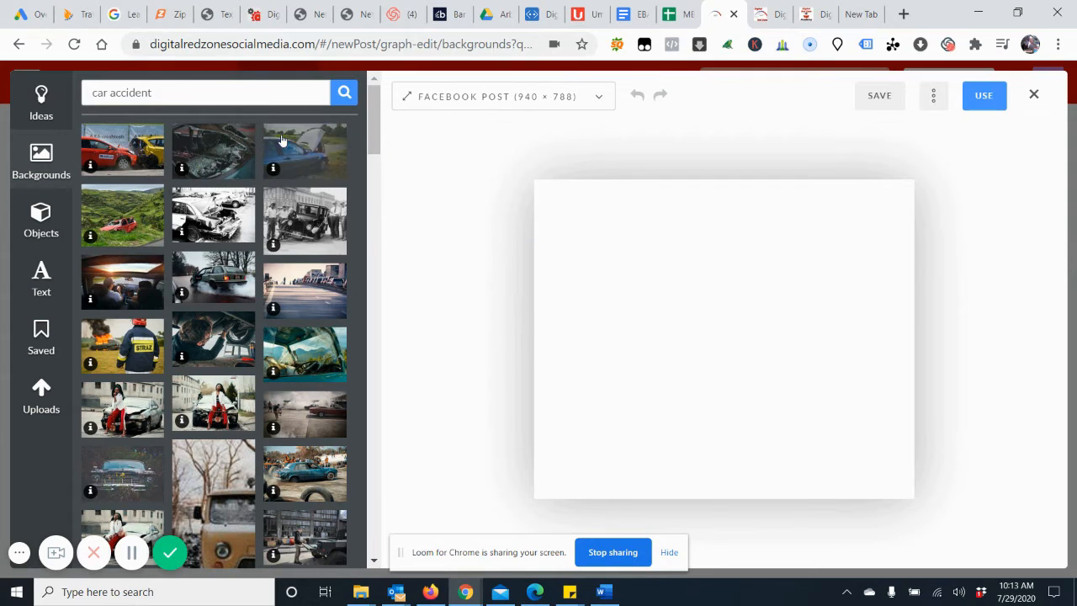
pyautogui.moveTo(132, 405); pyautogui.dragTo(659, 328)
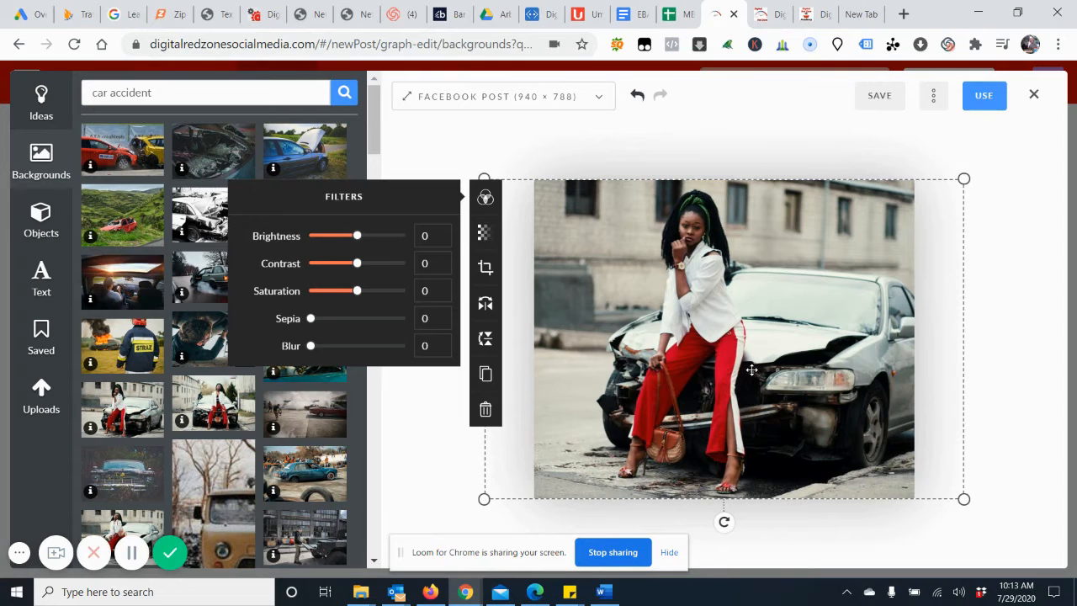
pyautogui.press('Delete')
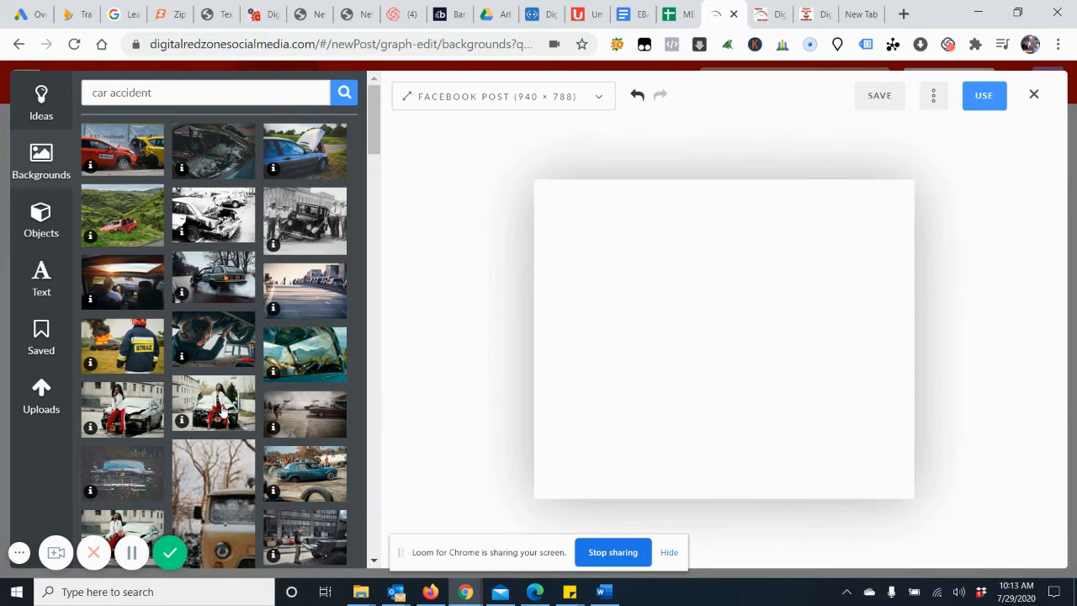
# Try other accident photos, settling on the car interior with a driver holding a phone at sunset as the background
pyautogui.click(118, 352)
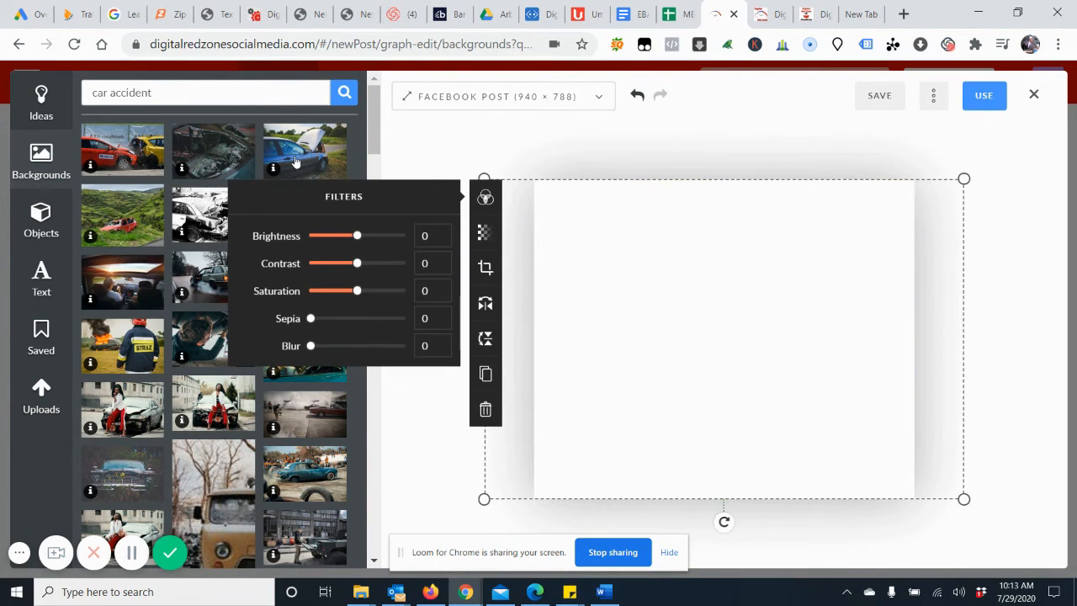
pyautogui.click(295, 162)
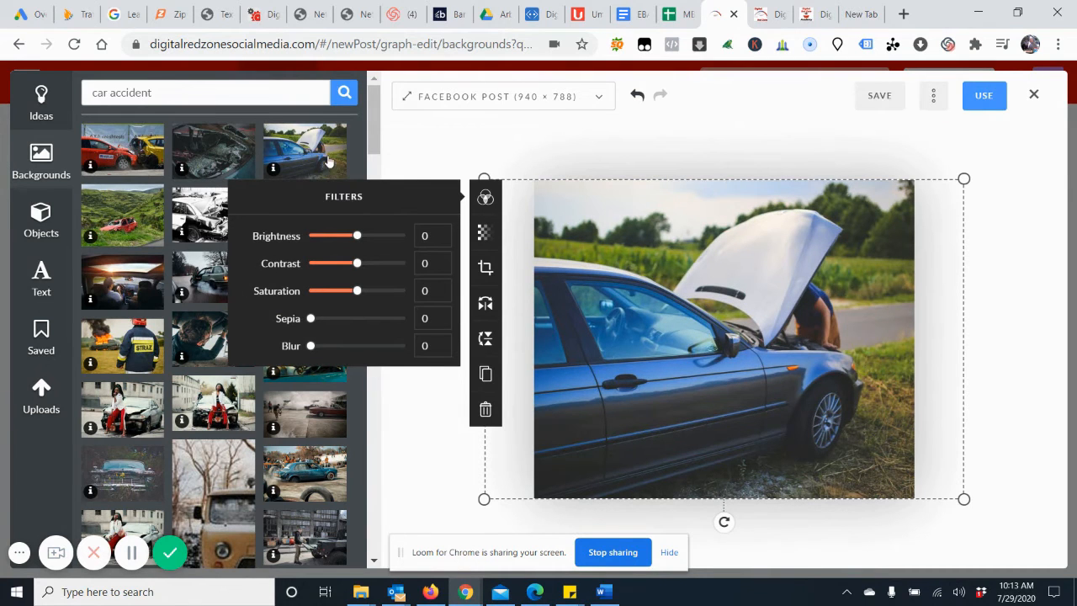
pyautogui.click(123, 278)
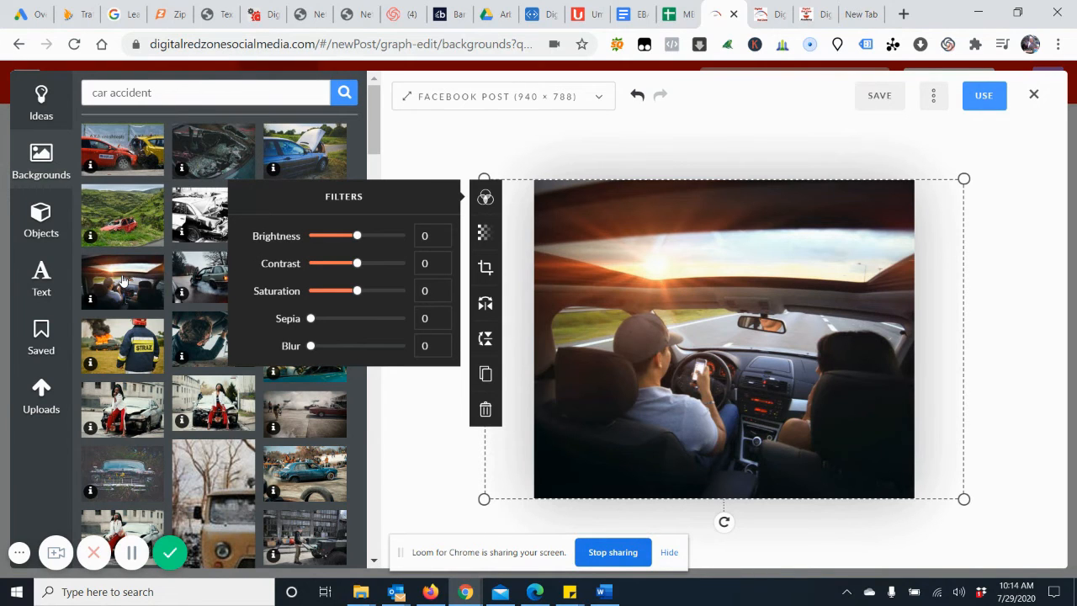
pyautogui.click(1021, 385)
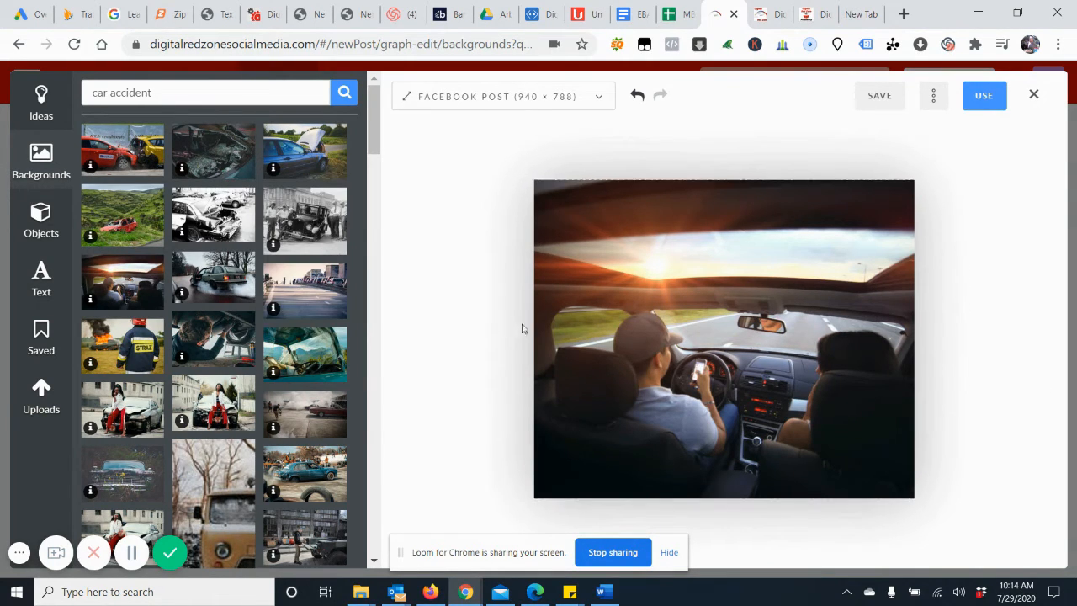
# Add a text box over the car interior photo reading "When You Need Help The Insurance Shopping Experts Are Here"
pyautogui.click(59, 235)
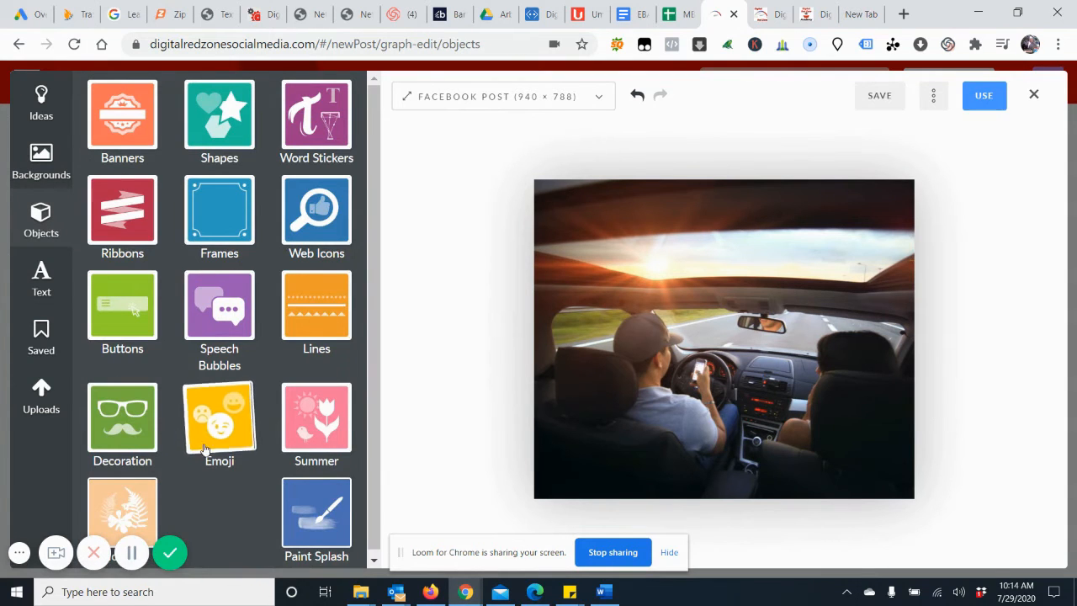
pyautogui.click(41, 278)
pyautogui.write('When You Need')
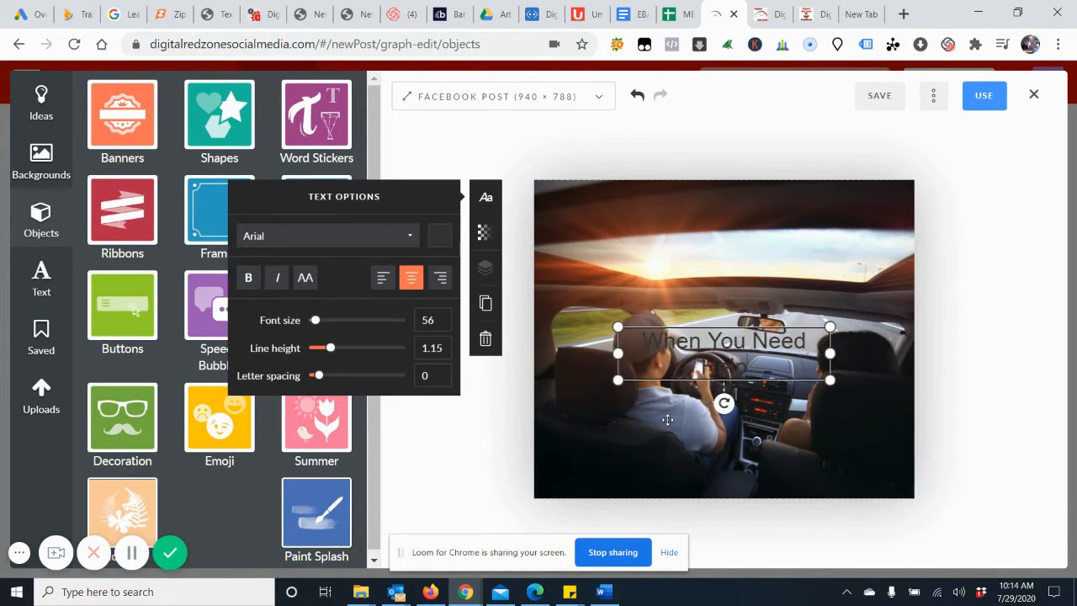
pyautogui.write(' Help With Insurance')
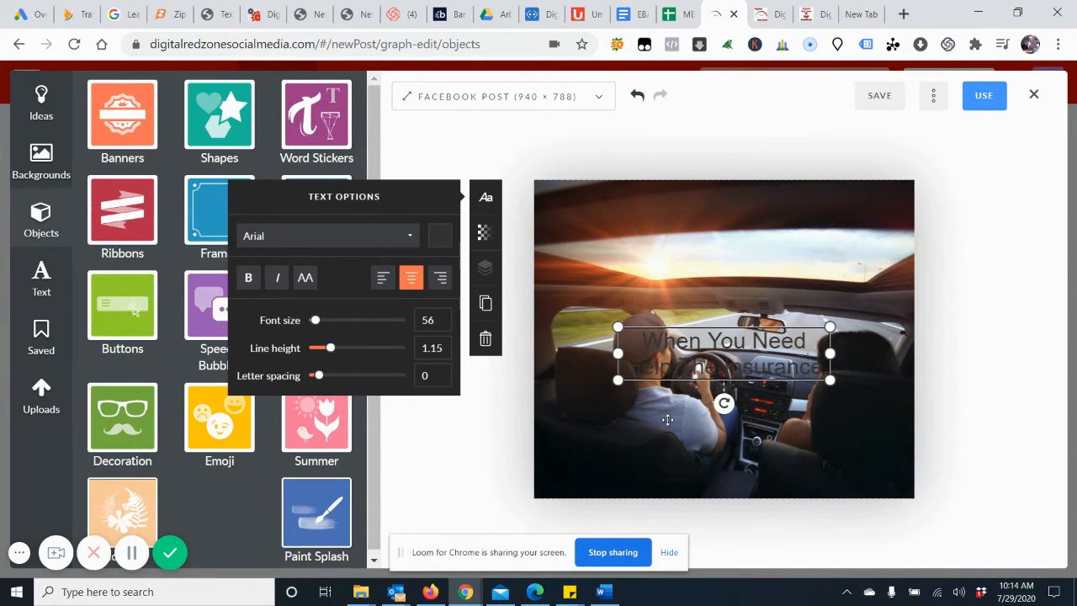
pyautogui.write(' Shopping Expe')
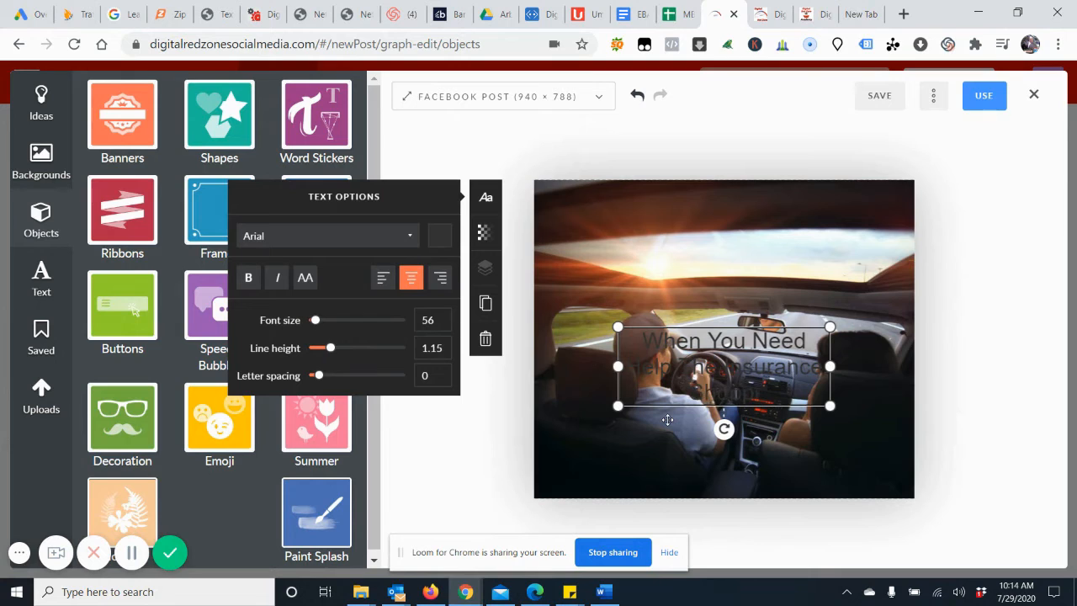
pyautogui.write('rience A')
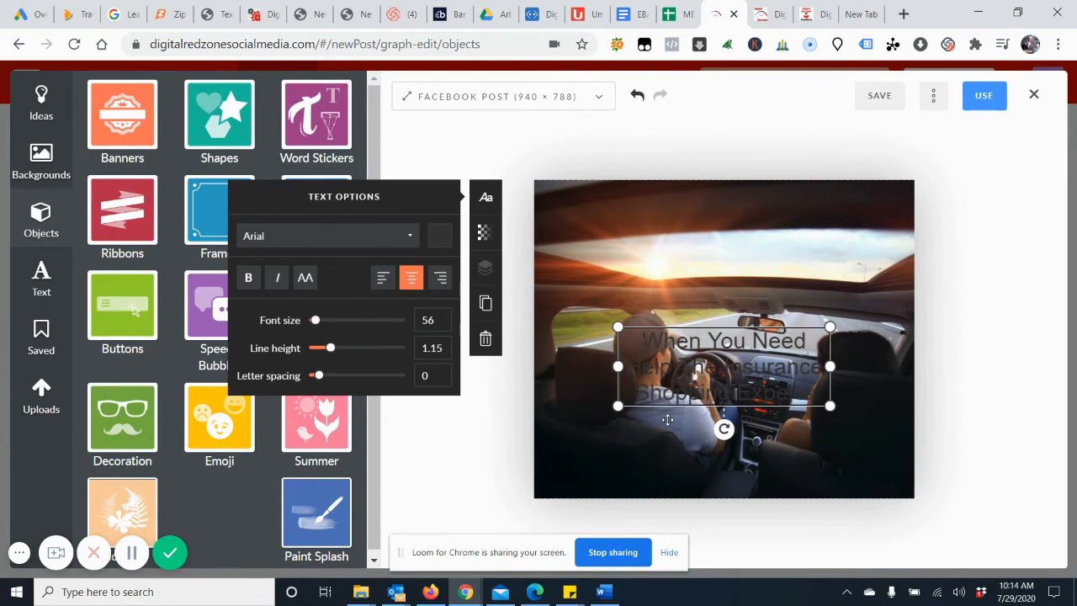
pyautogui.write('re')
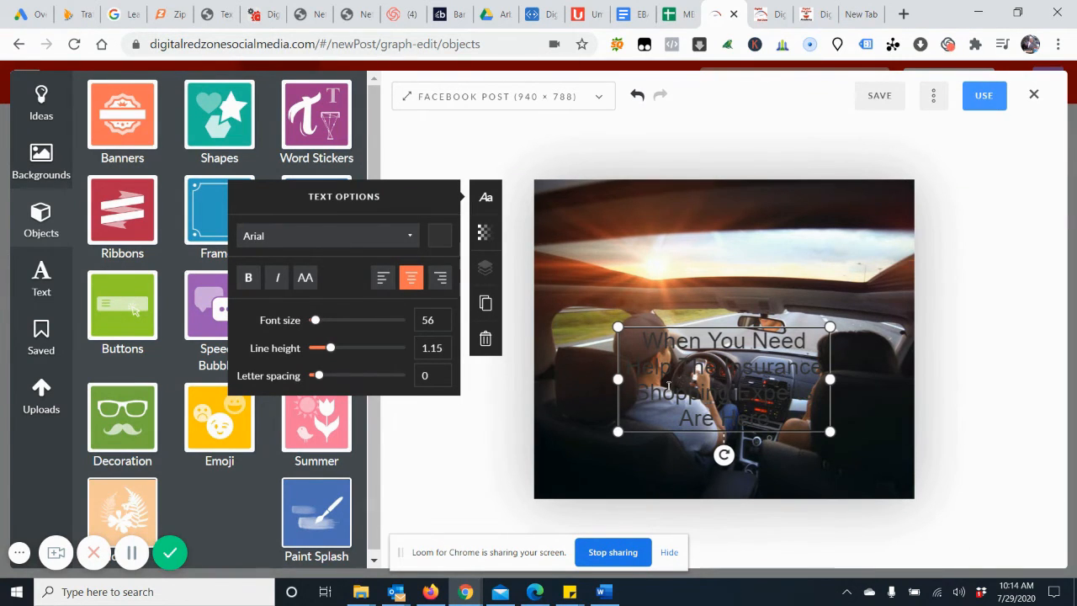
# Colour the headline text over the car photo white and add an exclamation mark at its end
pyautogui.click(440, 236)
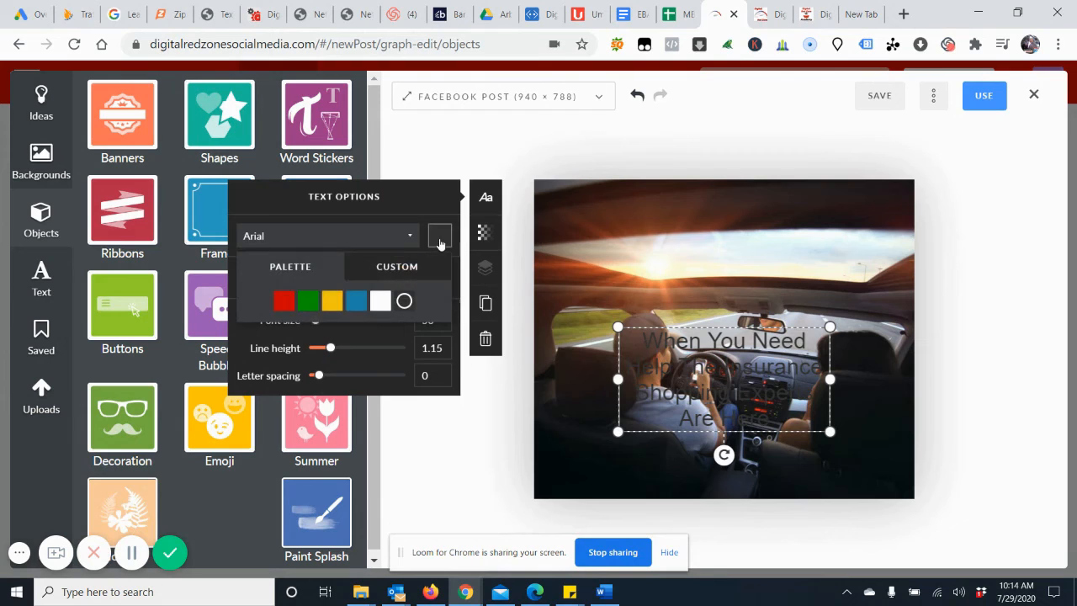
pyautogui.click(381, 301)
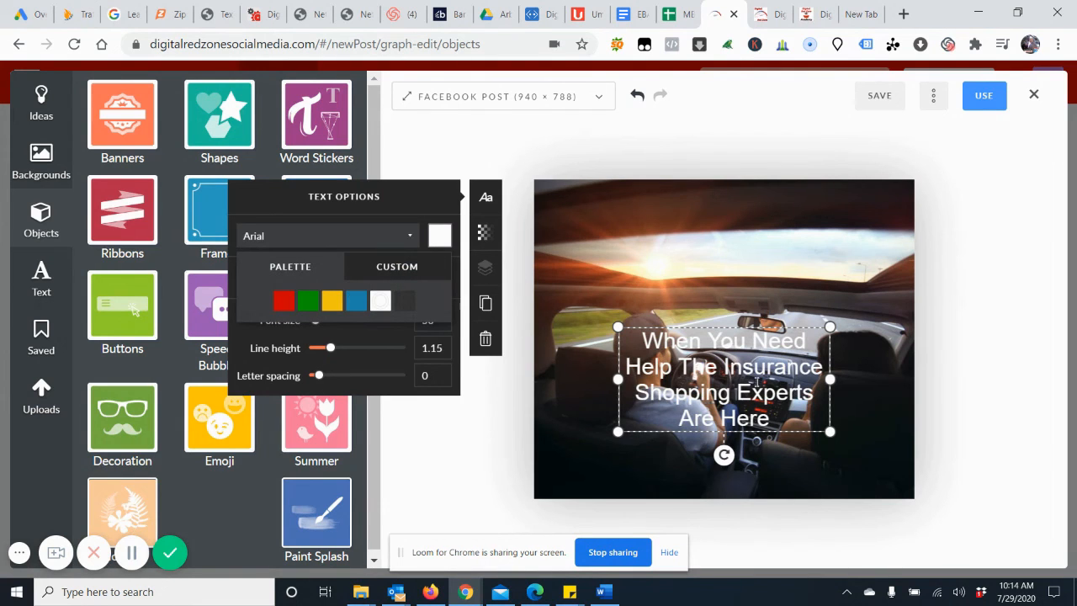
pyautogui.click(780, 419)
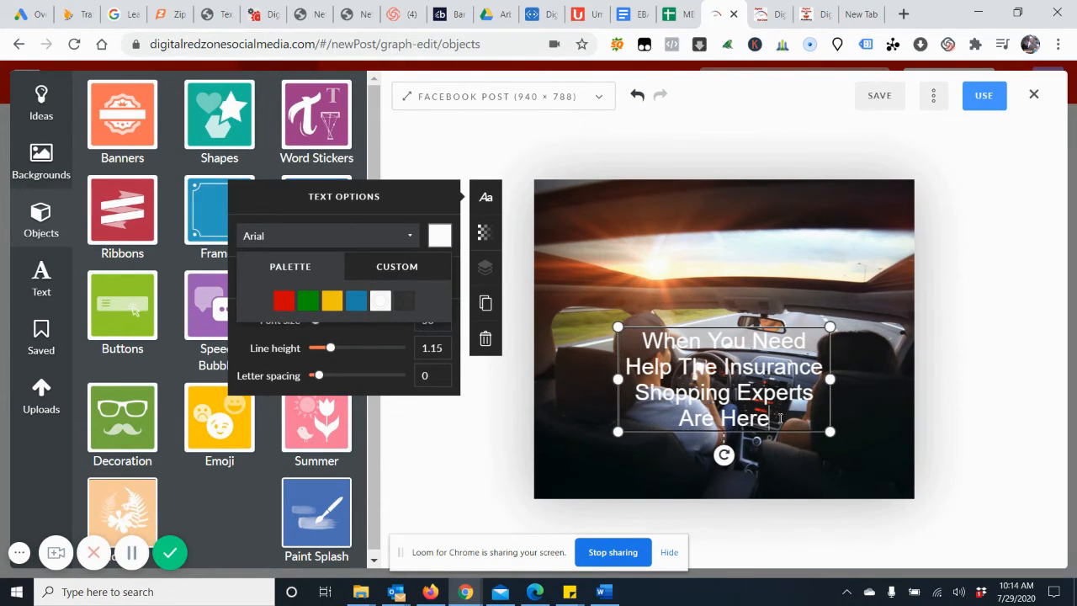
pyautogui.write('!')
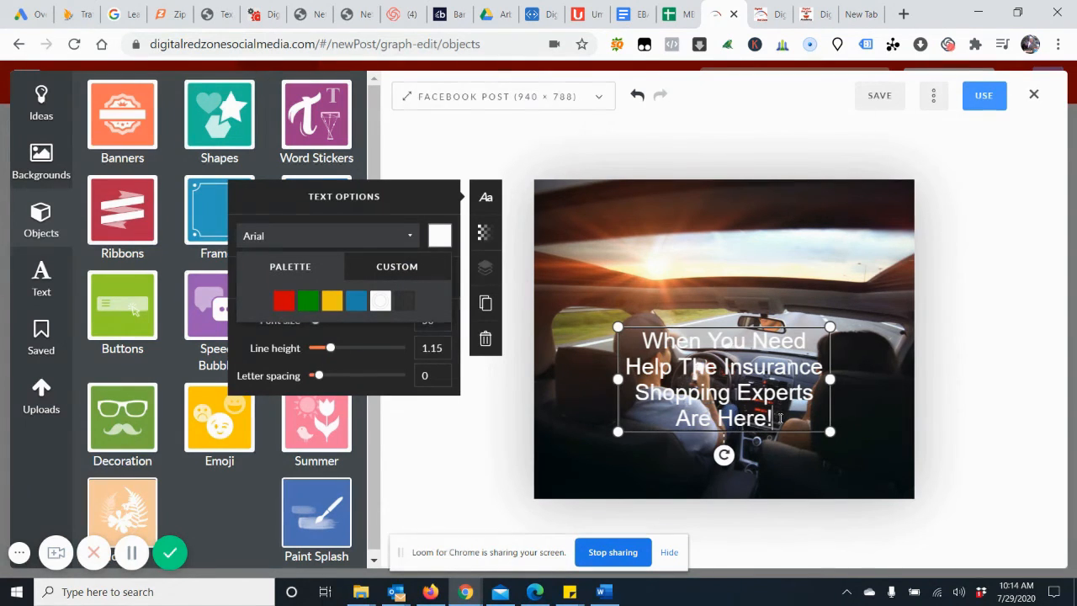
# Move the headline to the top of the photo and widen its text box to nearly the full image width
pyautogui.click(987, 397)
pyautogui.moveTo(724, 400); pyautogui.dragTo(661, 262)
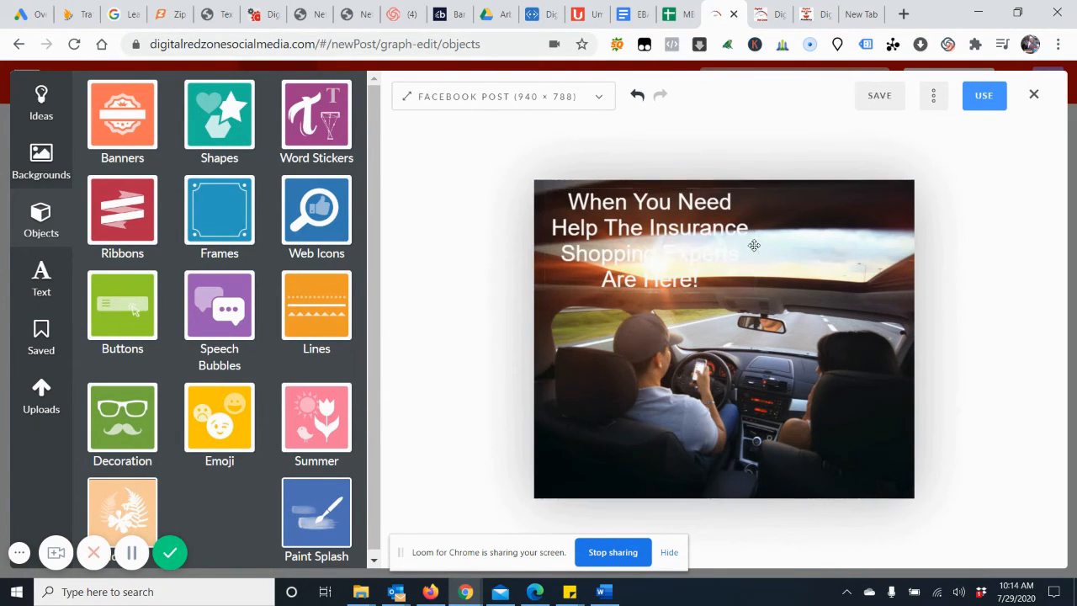
pyautogui.doubleClick(710, 251)
pyautogui.moveTo(756, 241); pyautogui.dragTo(906, 257)
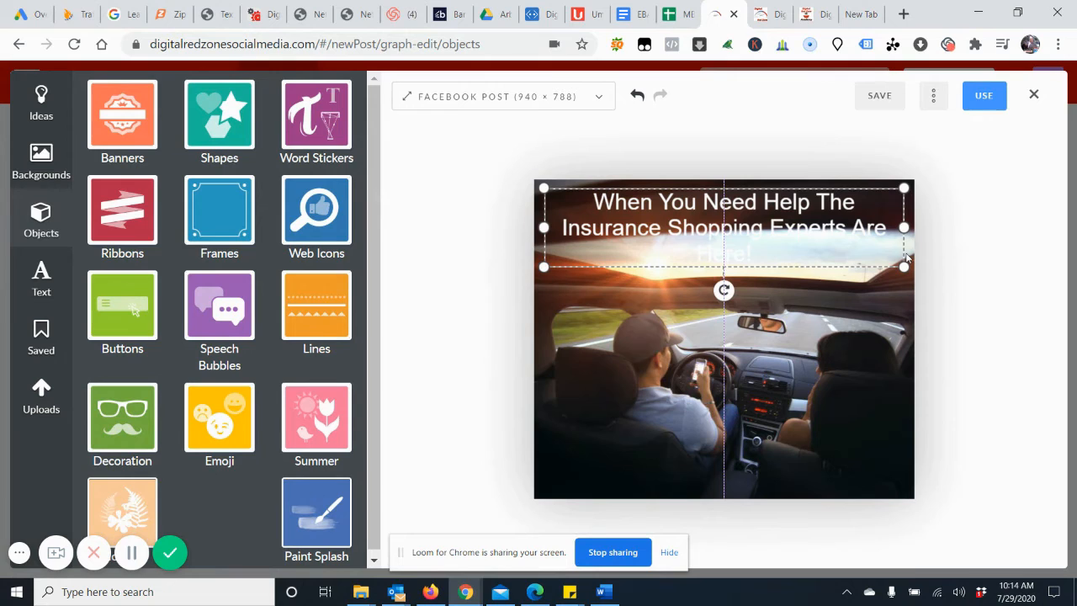
pyautogui.click(905, 254)
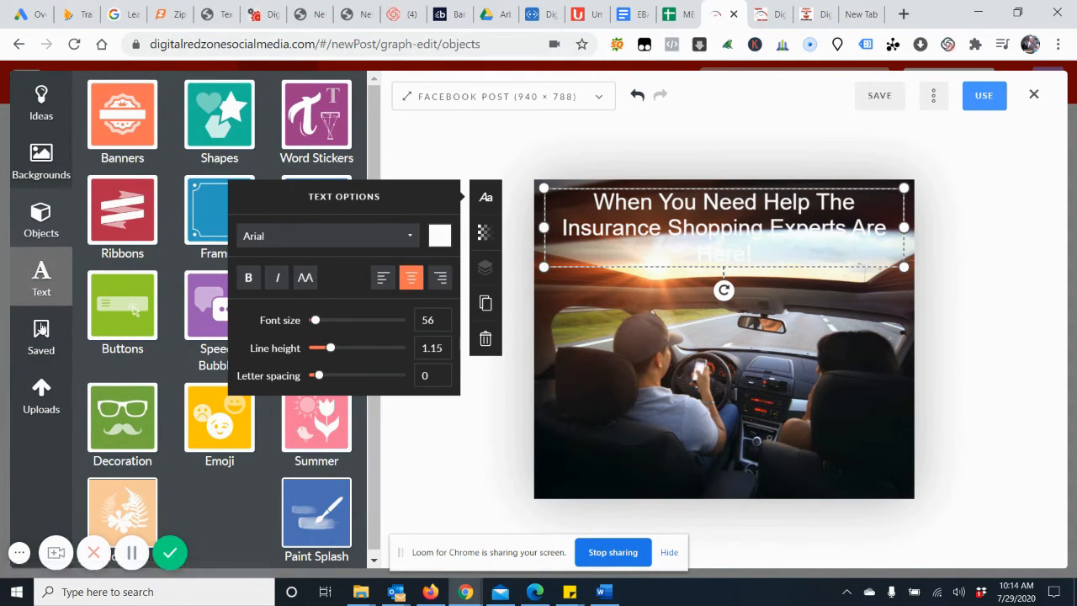
# Add the shopping bag mascot from the Insurance Shopping Experts uploads, shrunk and placed in the photo's lower-left corner
pyautogui.click(42, 395)
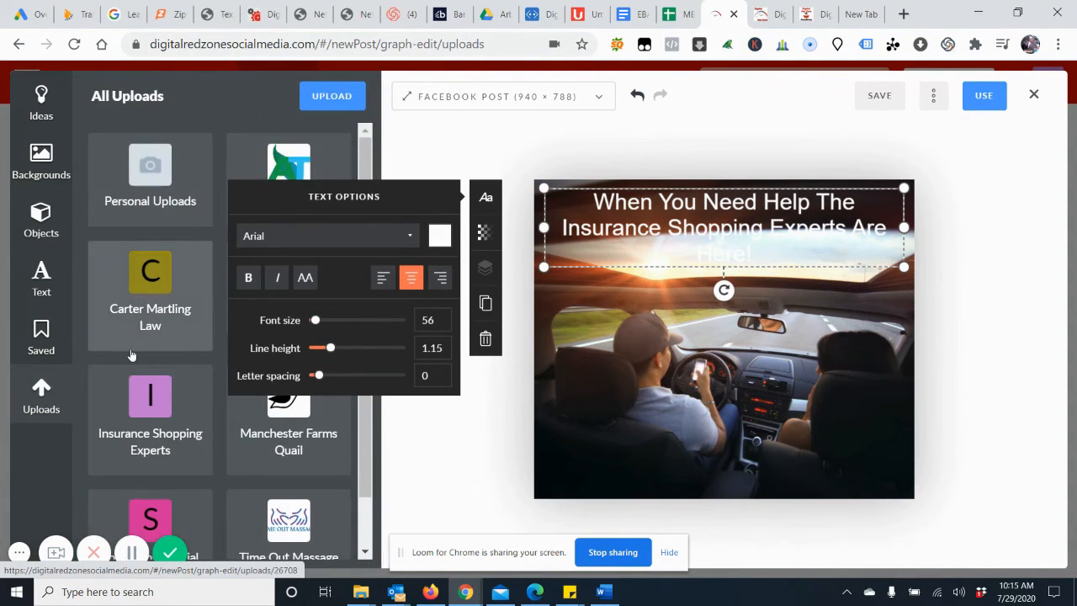
pyautogui.click(137, 405)
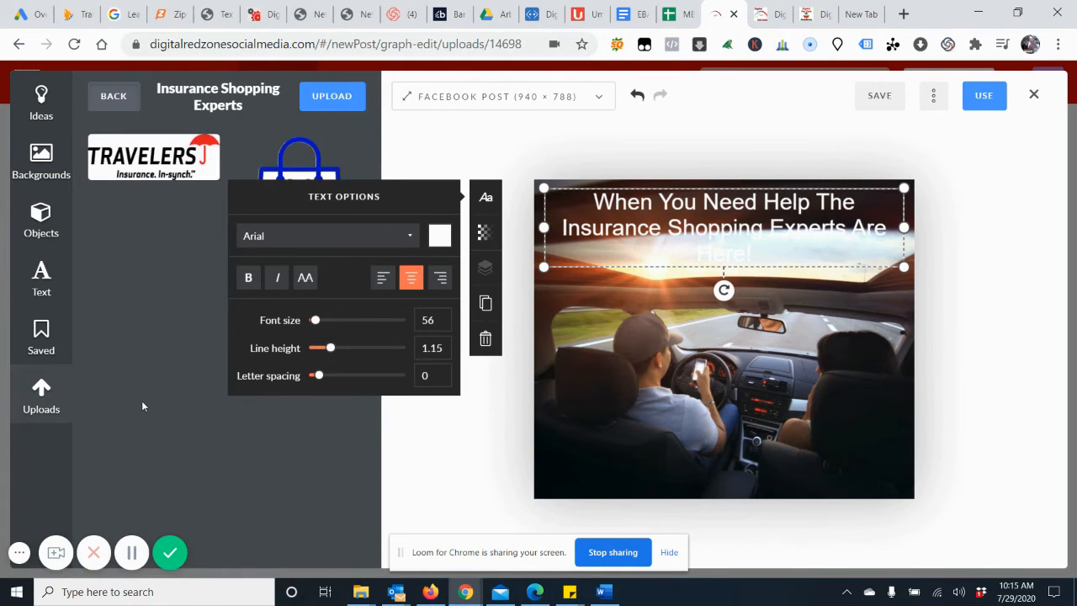
pyautogui.click(299, 176)
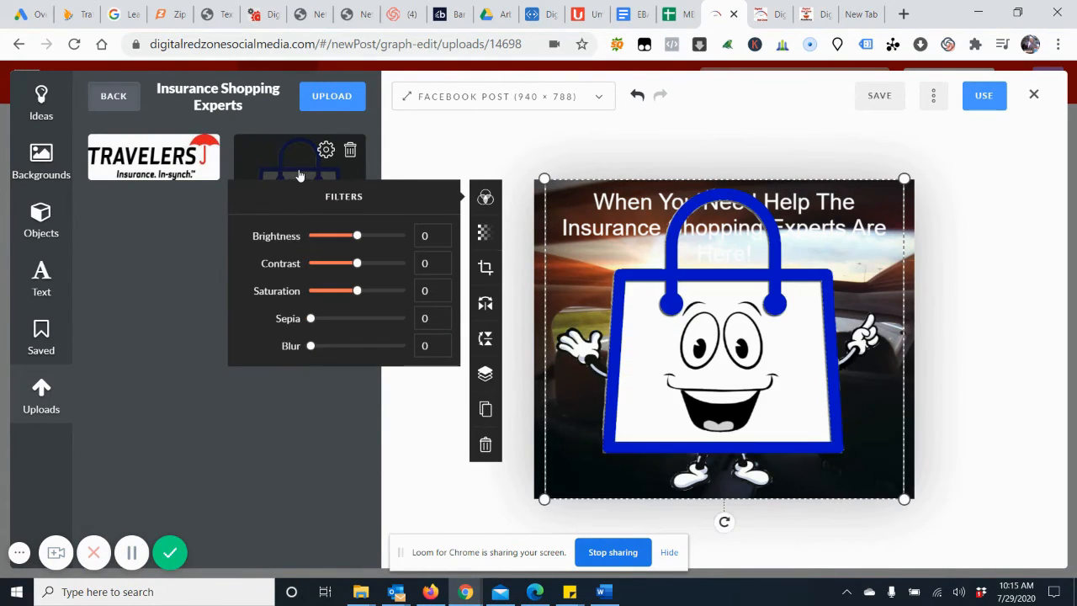
pyautogui.moveTo(536, 494); pyautogui.dragTo(800, 268)
pyautogui.moveTo(854, 242); pyautogui.dragTo(595, 457)
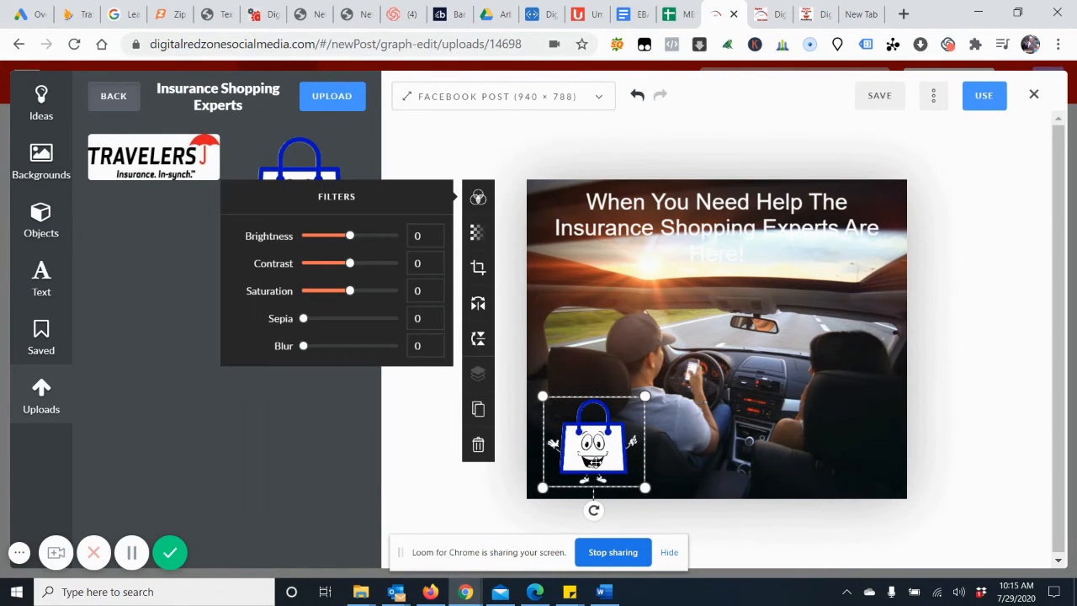
# Add a pink rectangle shape across the top of the photo, stretched to full width and shortened to the headline area
pyautogui.click(43, 221)
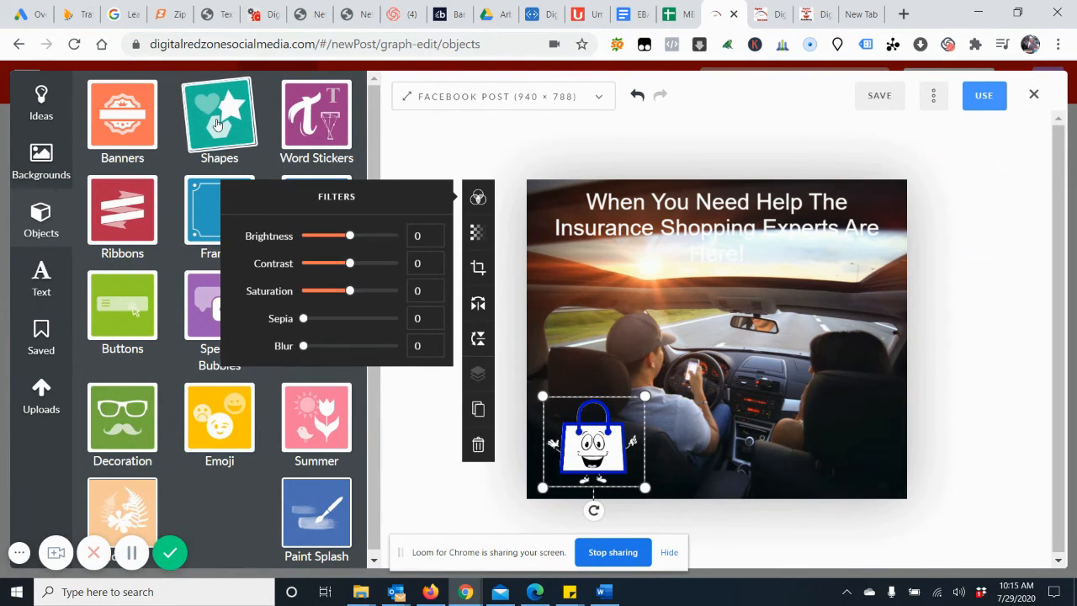
pyautogui.click(509, 154)
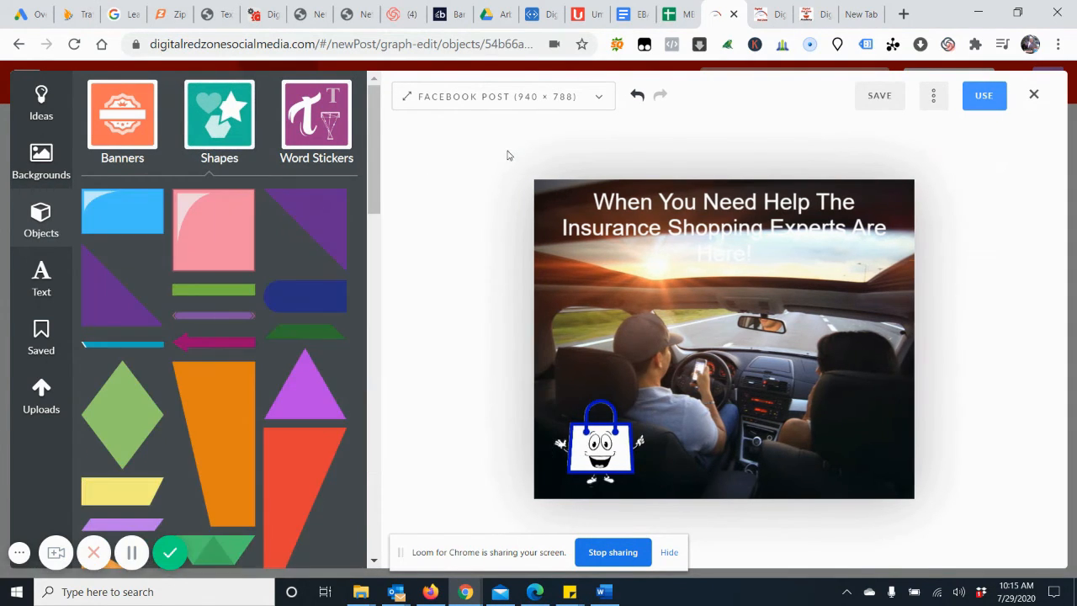
pyautogui.scroll(-6, 217, 406)
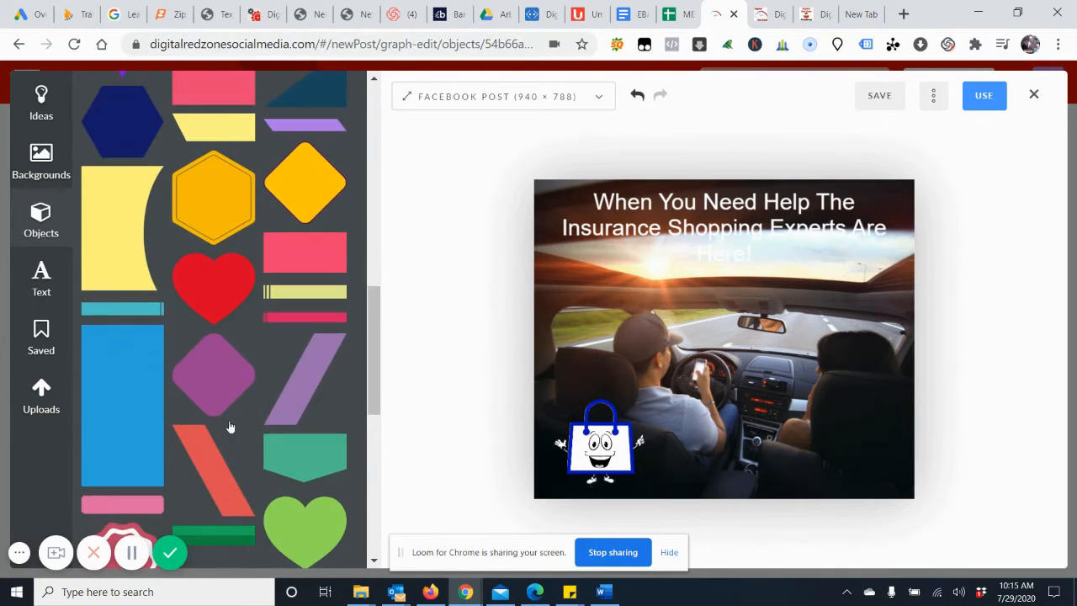
pyautogui.moveTo(294, 345); pyautogui.dragTo(608, 223)
pyautogui.moveTo(676, 356); pyautogui.dragTo(603, 252)
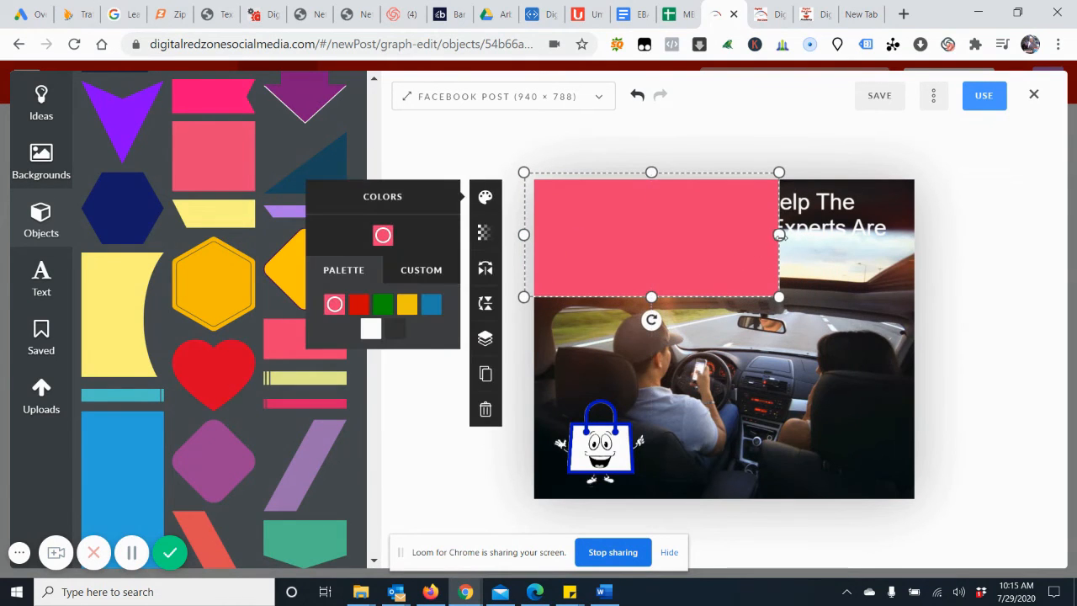
pyautogui.moveTo(779, 235); pyautogui.dragTo(924, 239)
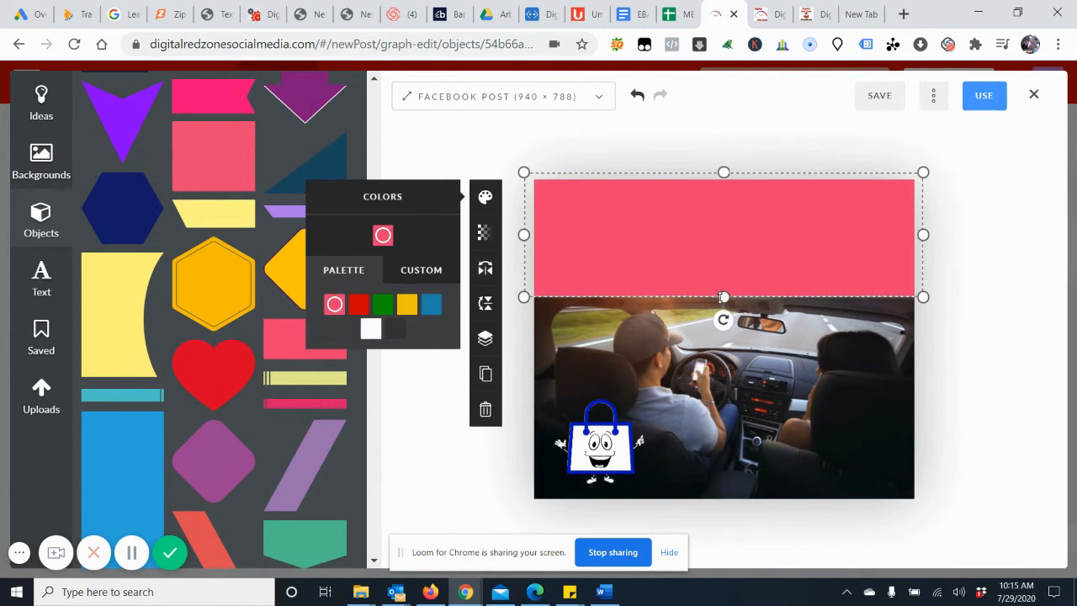
pyautogui.moveTo(723, 297); pyautogui.dragTo(723, 263)
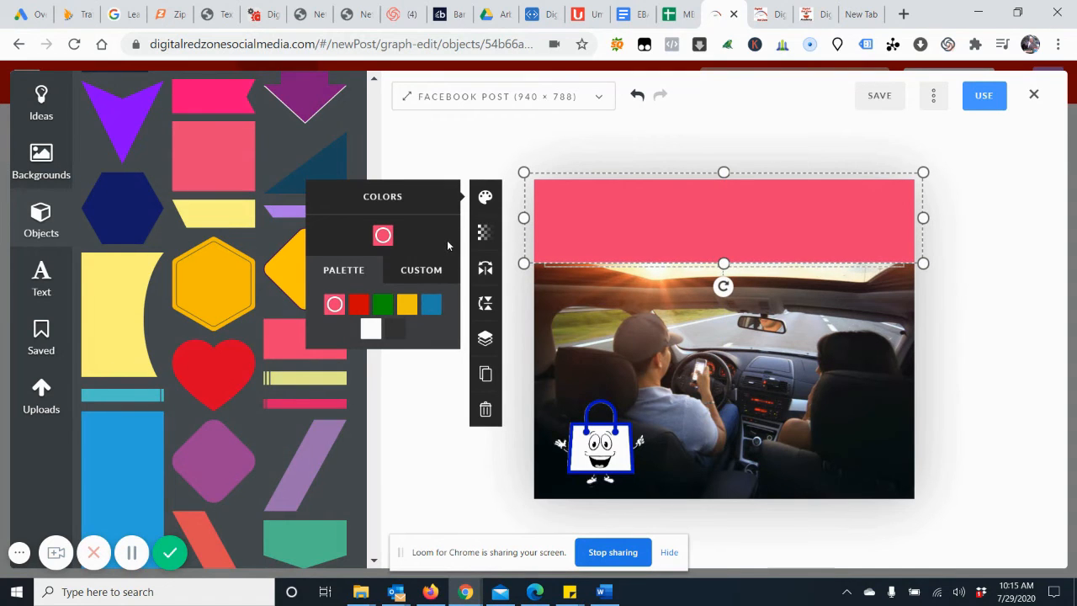
# Recolour the rectangle dark grey, send it behind the headline and extend its lower edge below the last text line
pyautogui.click(396, 329)
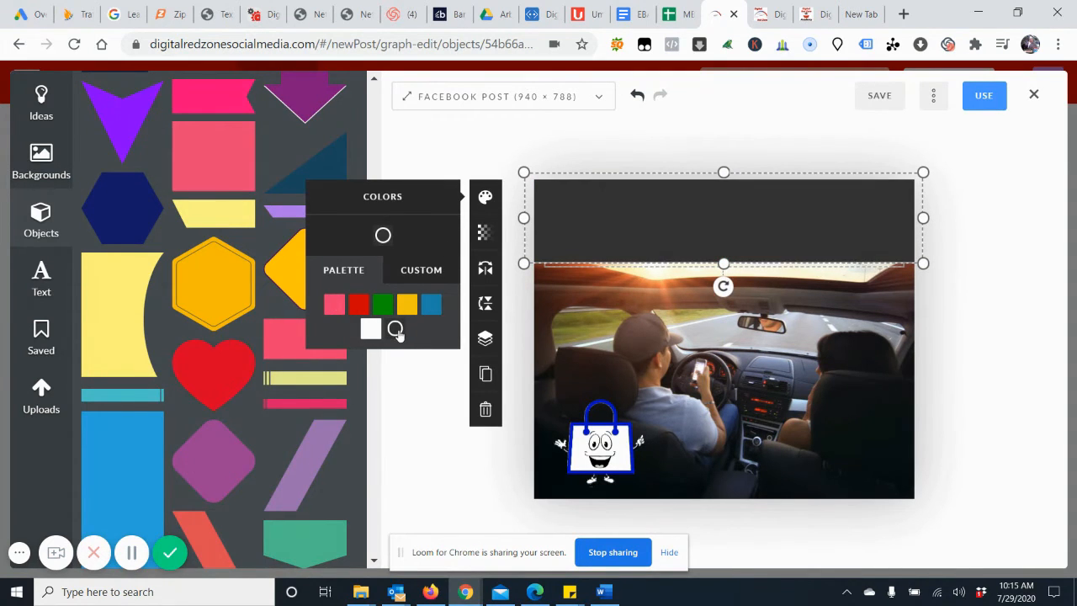
pyautogui.click(484, 338)
pyautogui.click(368, 411)
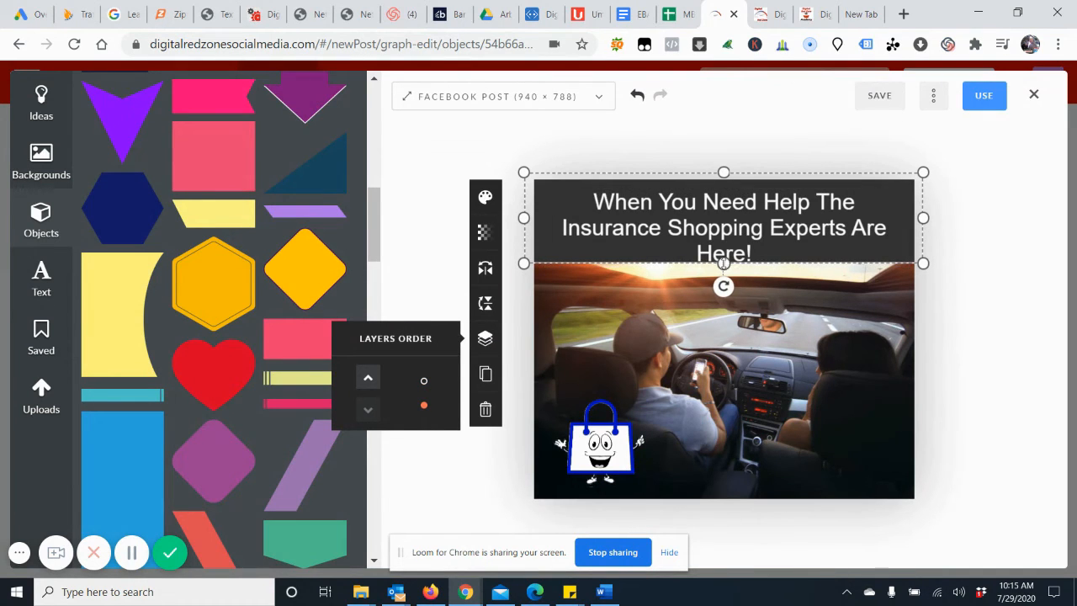
pyautogui.moveTo(724, 263); pyautogui.dragTo(724, 276)
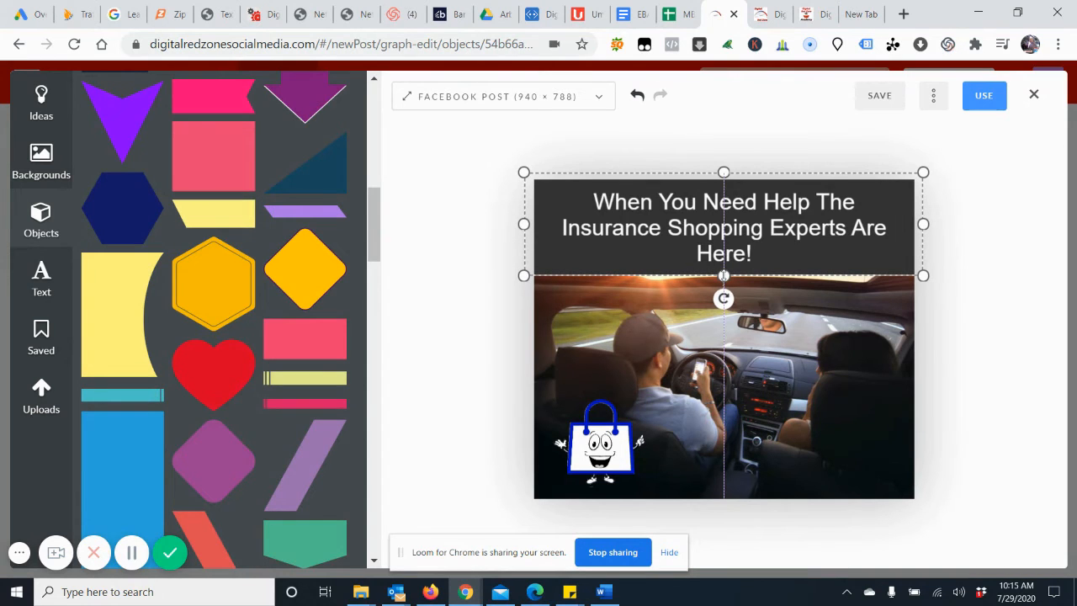
# Give the headline rectangle the custom blue #2400be and set its opacity to 73
pyautogui.click(427, 278)
pyautogui.click(438, 371)
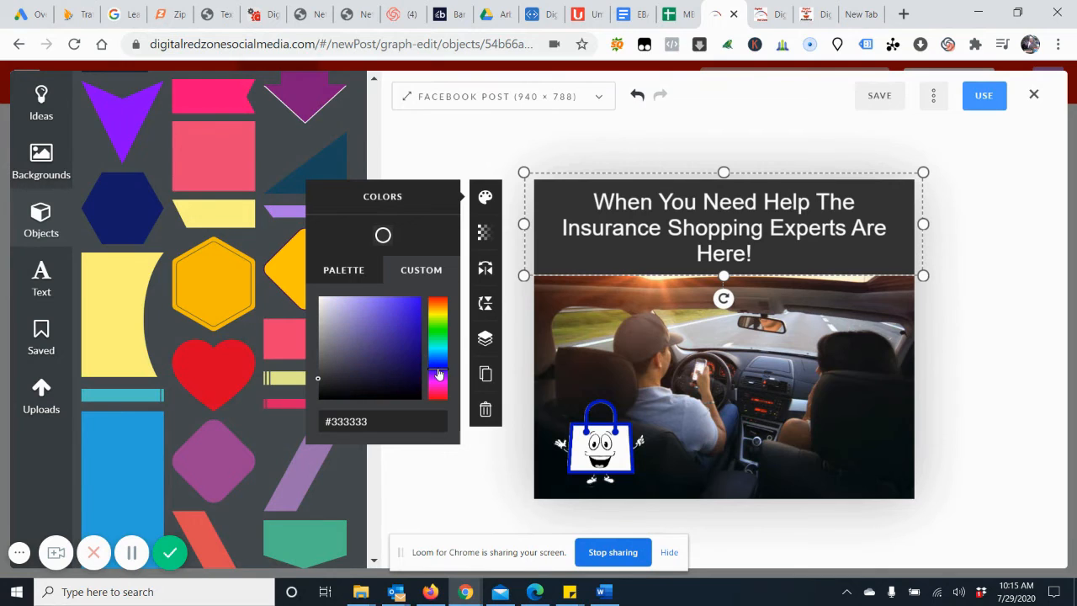
pyautogui.moveTo(320, 383)
pyautogui.mouseDown()
pyautogui.moveTo(339, 361)
pyautogui.moveTo(447, 311)
pyautogui.moveTo(447, 321)
pyautogui.mouseUp()
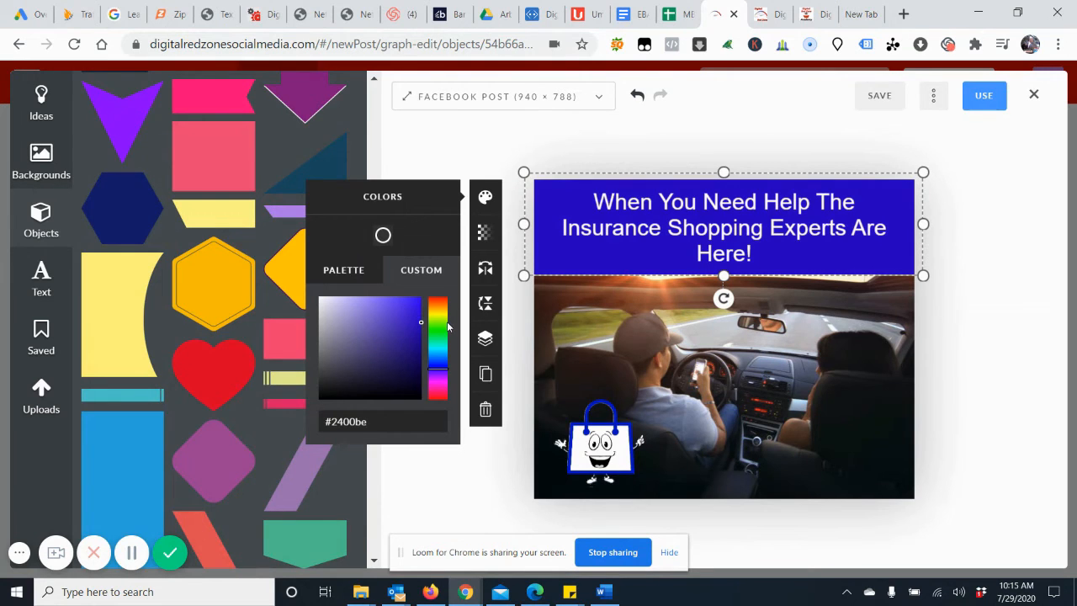
pyautogui.click(486, 234)
pyautogui.moveTo(405, 273); pyautogui.dragTo(383, 276)
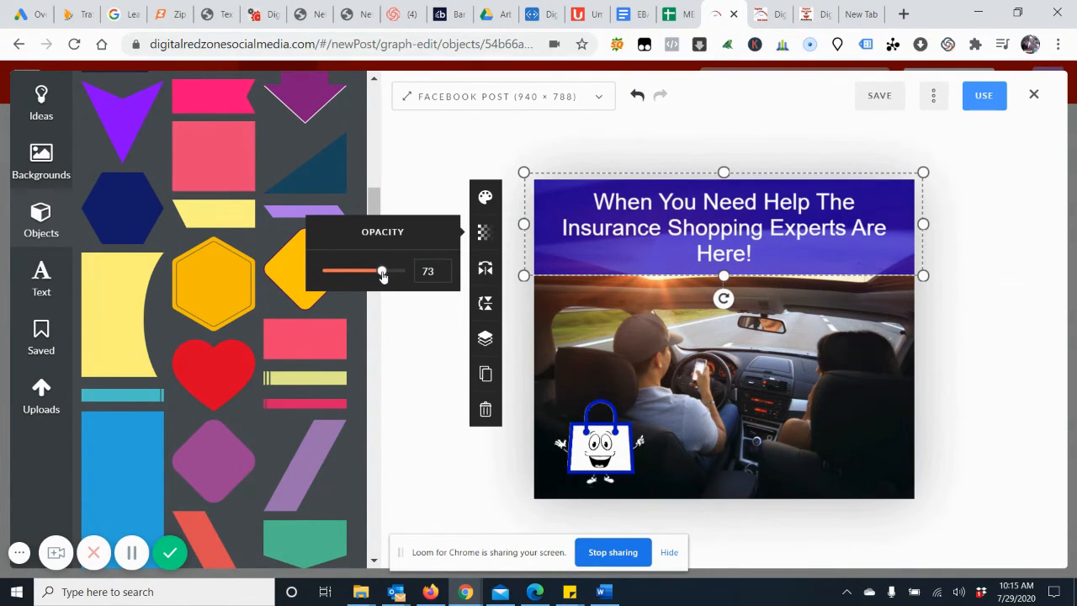
pyautogui.click(985, 394)
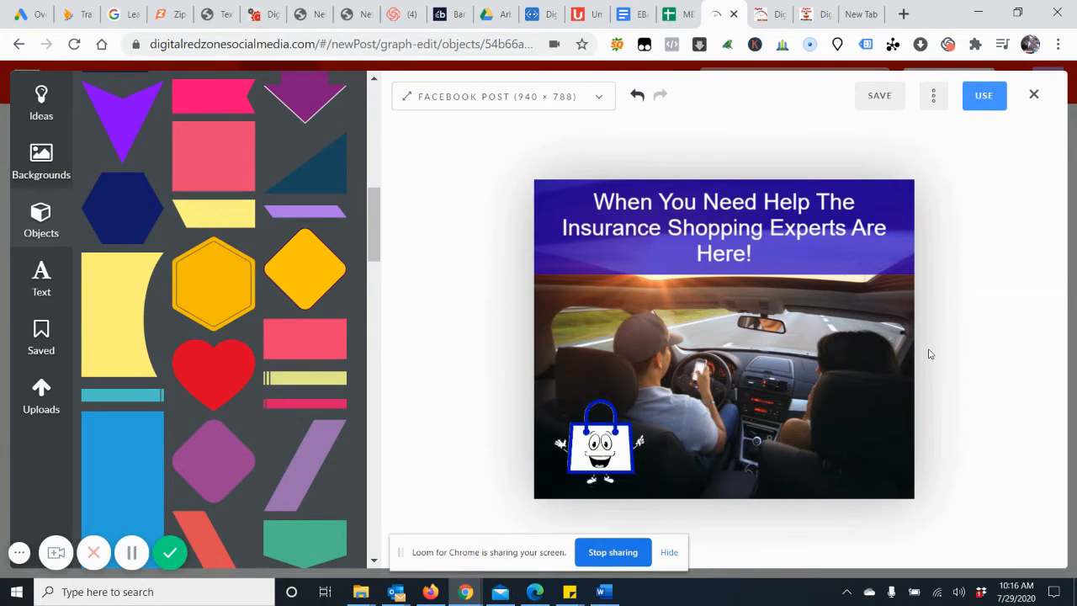
# Use the finished driver photo design in the post and save it to My Ideas for Insurance Shopping Experts
pyautogui.click(986, 98)
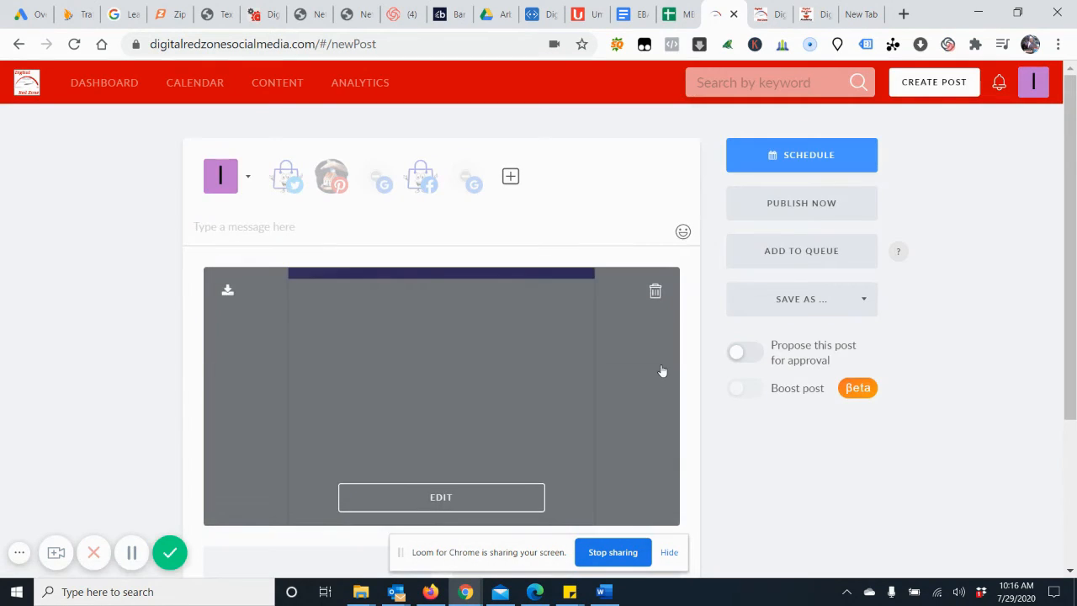
pyautogui.click(841, 310)
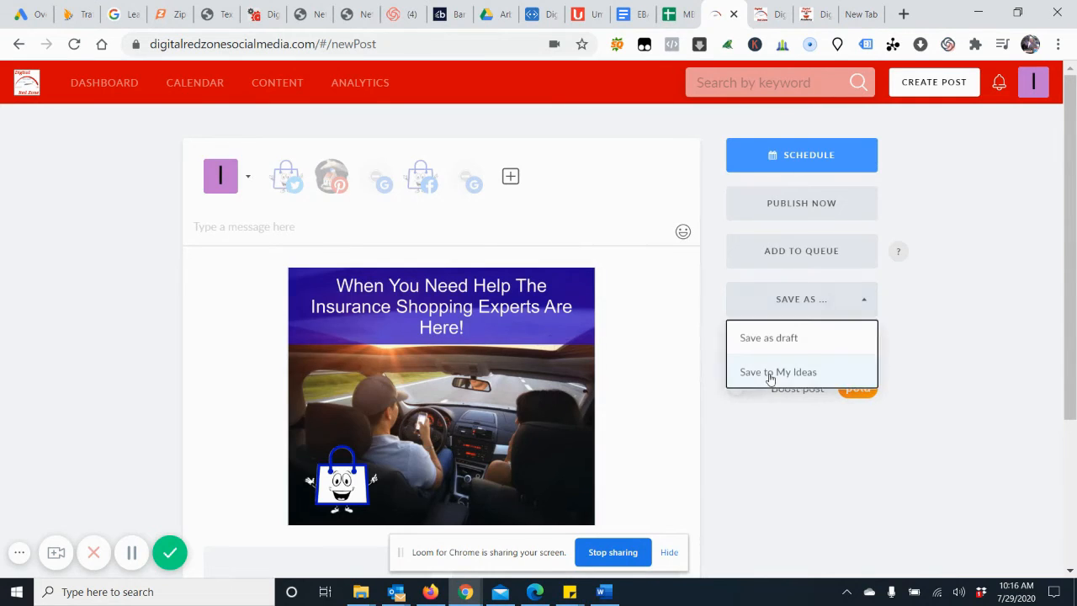
pyautogui.click(767, 375)
pyautogui.scroll(-5, 702, 500)
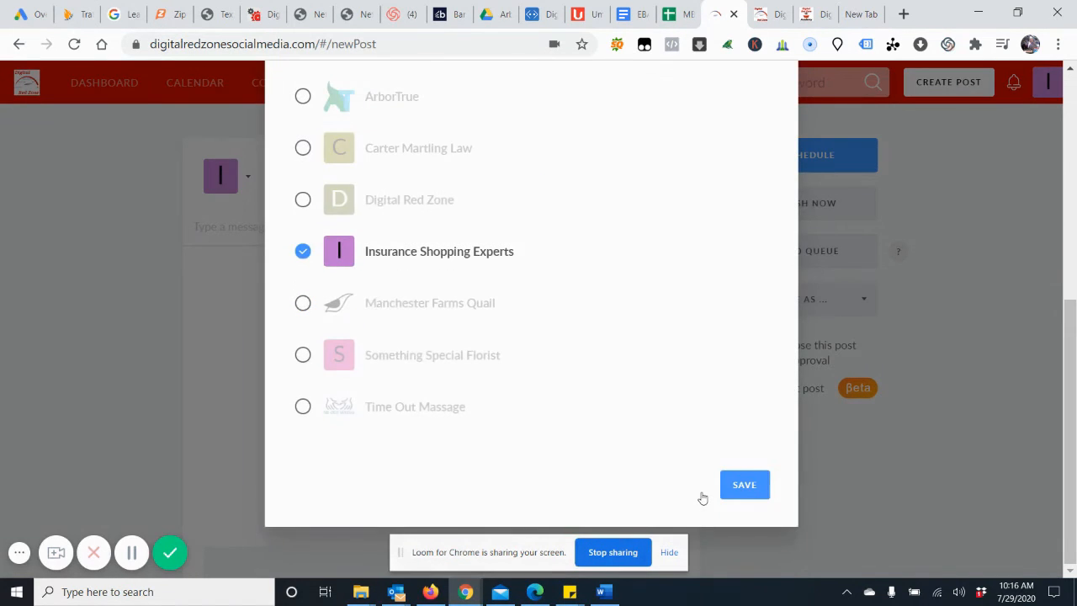
pyautogui.click(737, 490)
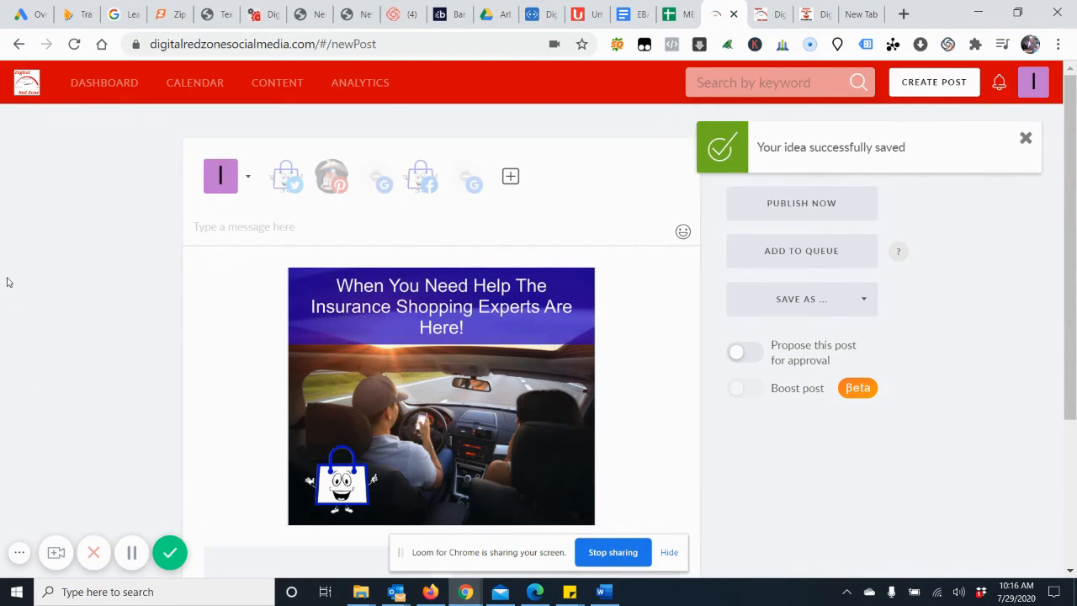
# Browse the Animated post ideas and use the "Did You Know?" GIF template in a new post
pyautogui.moveTo(271, 102)
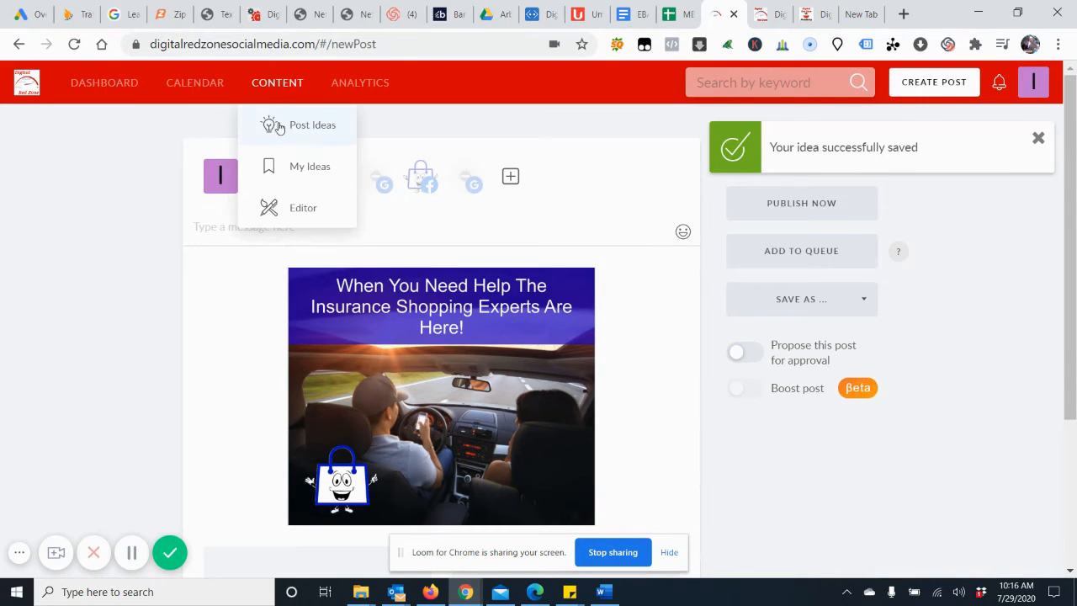
pyautogui.click(294, 124)
pyautogui.click(624, 141)
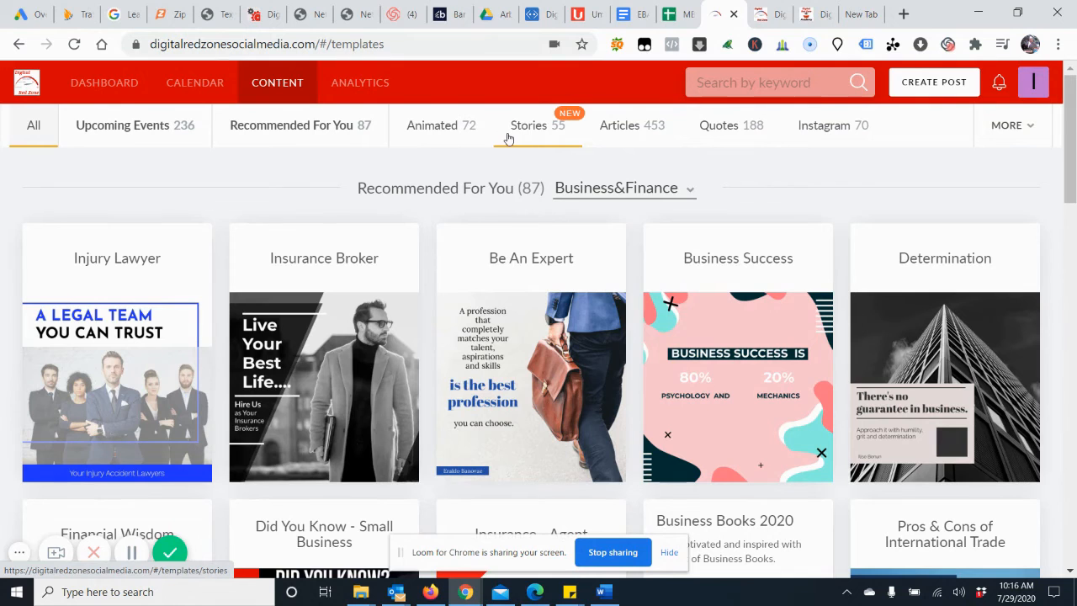
pyautogui.click(443, 133)
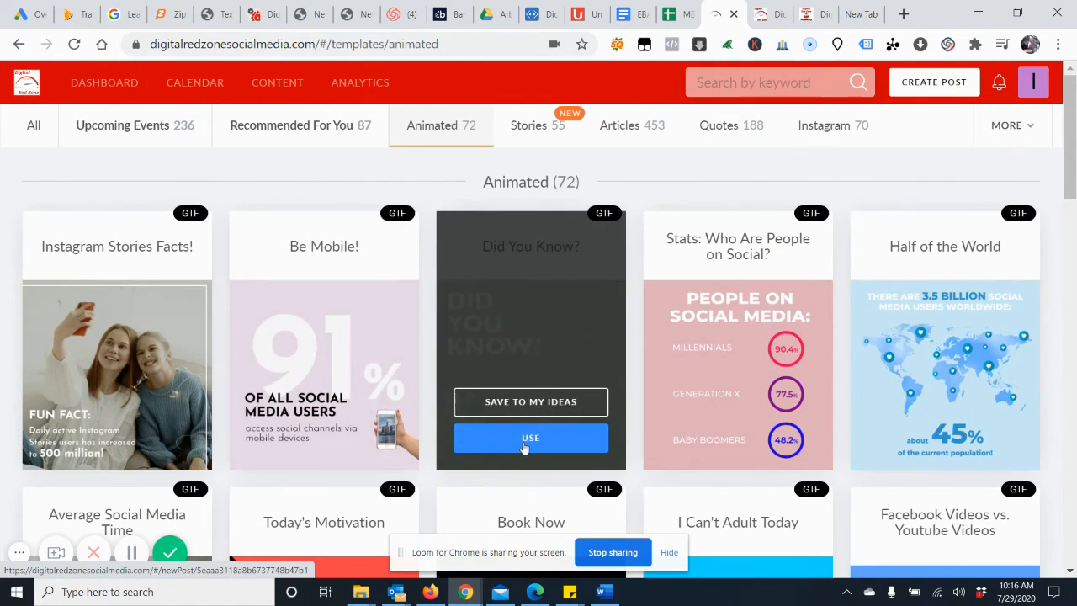
pyautogui.click(524, 448)
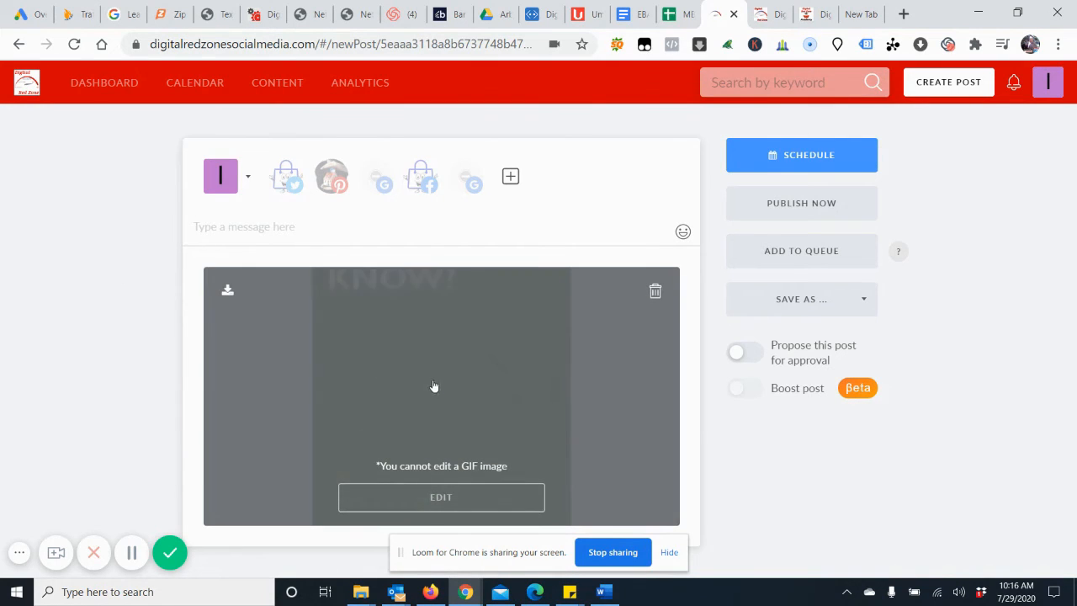
# Remove the GIF from the post and open the Dropbox folder Insurance Shoping Experts to choose a media upload
pyautogui.click(656, 292)
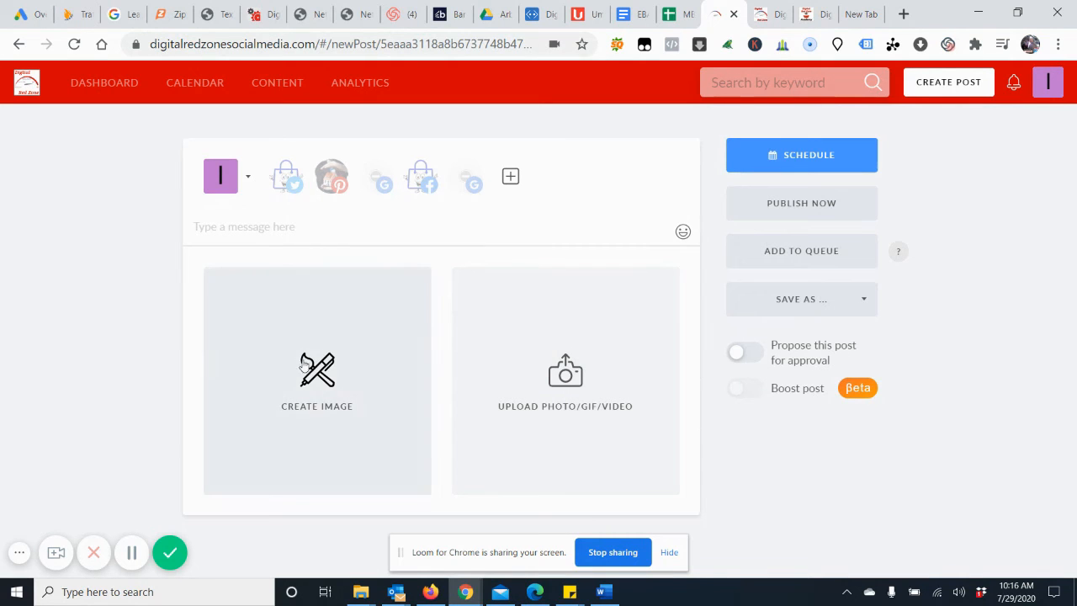
pyautogui.click(569, 386)
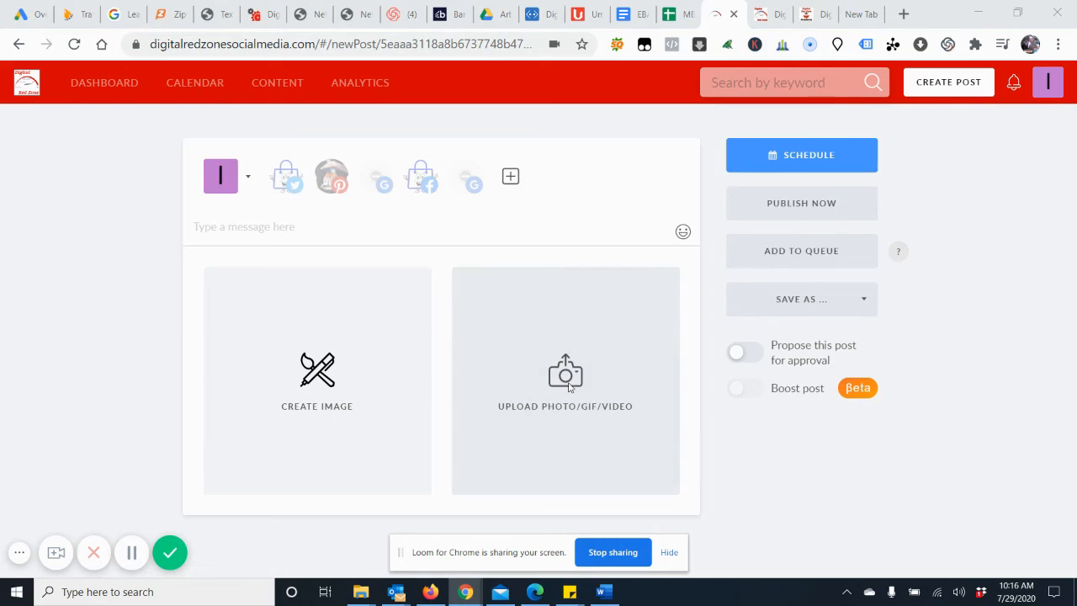
pyautogui.click(292, 34)
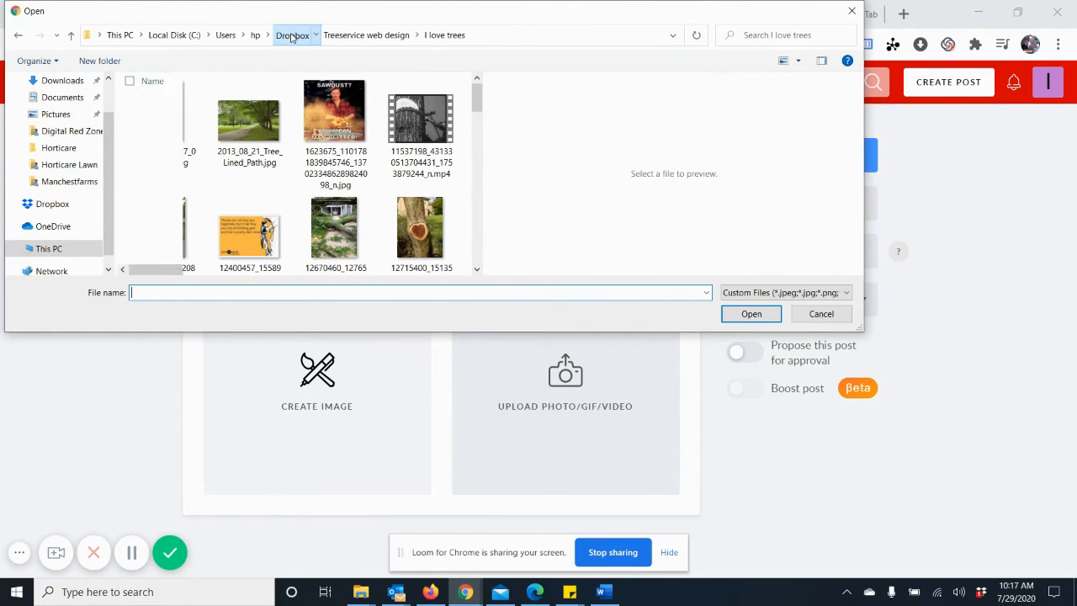
pyautogui.scroll(-4, 232, 253)
pyautogui.scroll(6, 232, 253)
pyautogui.scroll(-5, 233, 252)
pyautogui.scroll(10, 240, 244)
pyautogui.scroll(12, 245, 223)
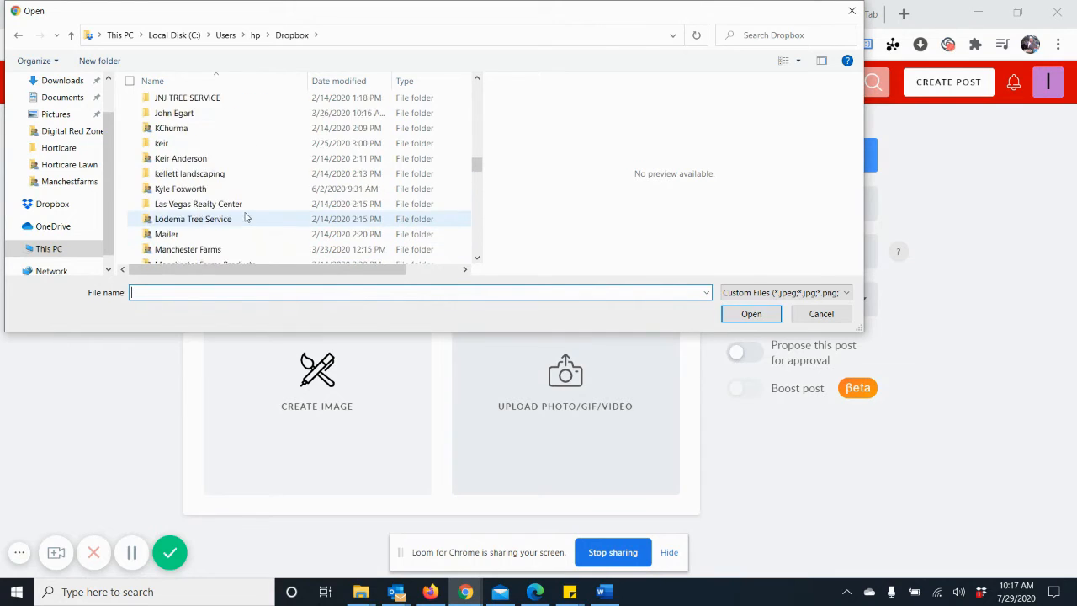
pyautogui.scroll(-4, 215, 263)
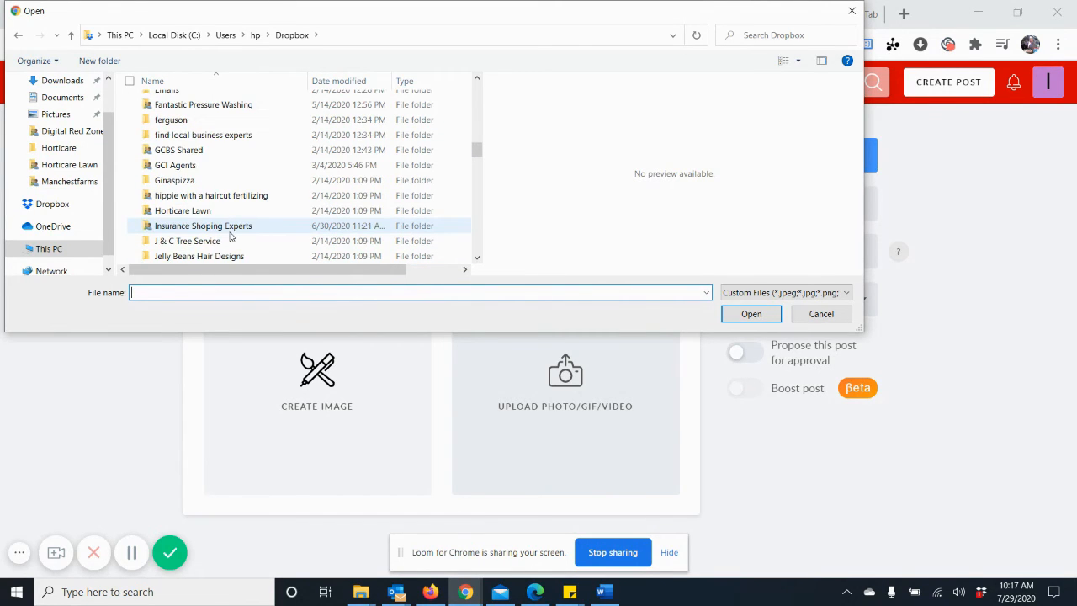
pyautogui.doubleClick(229, 235)
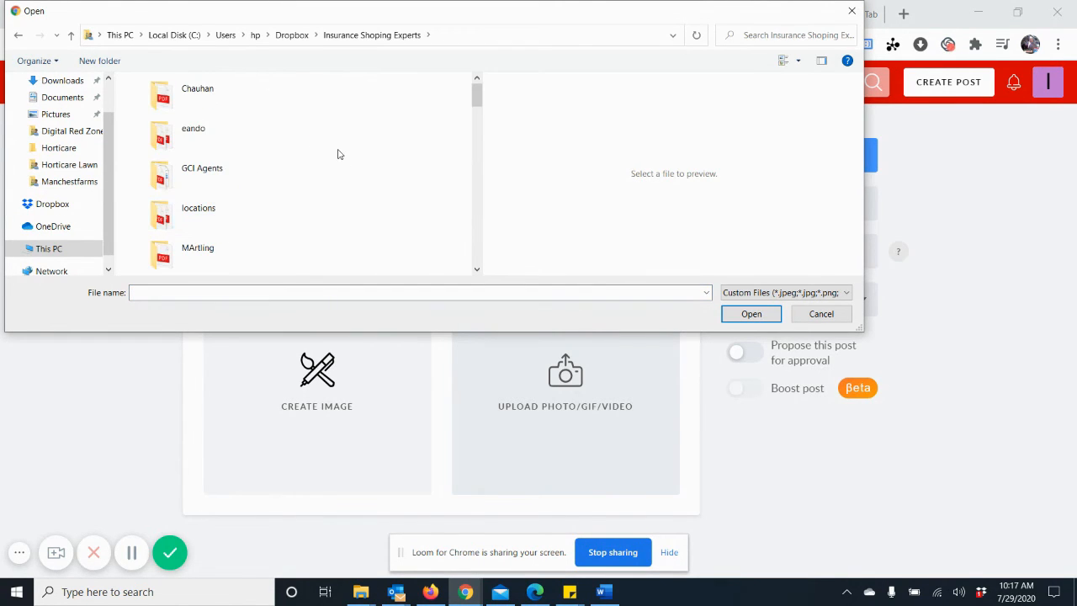
# Upload the video car-insurance-tips.mp4 to the post
pyautogui.scroll(-1, 339, 160)
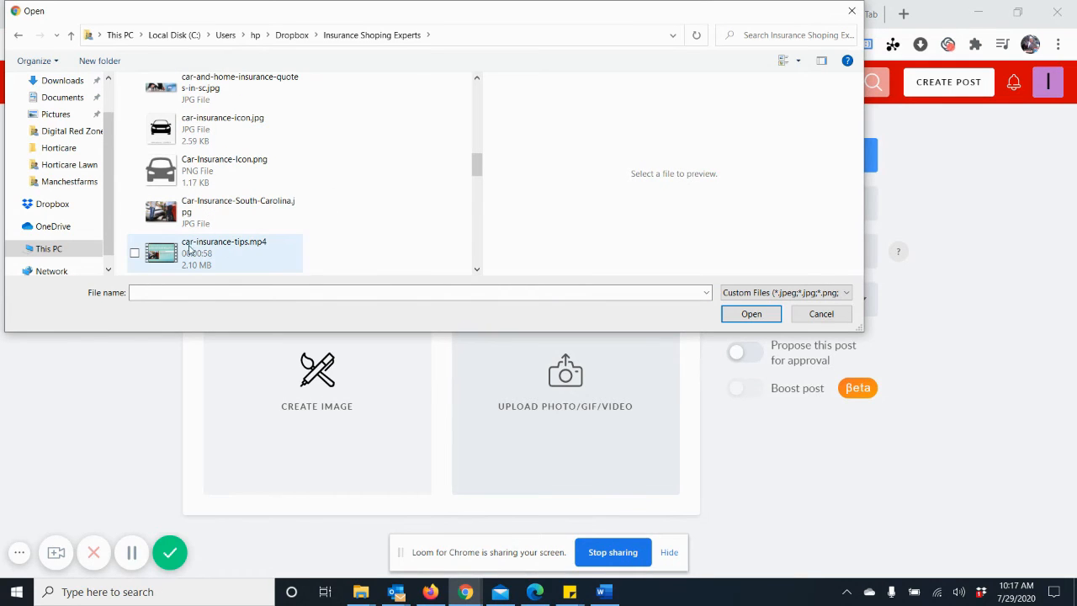
pyautogui.click(165, 259)
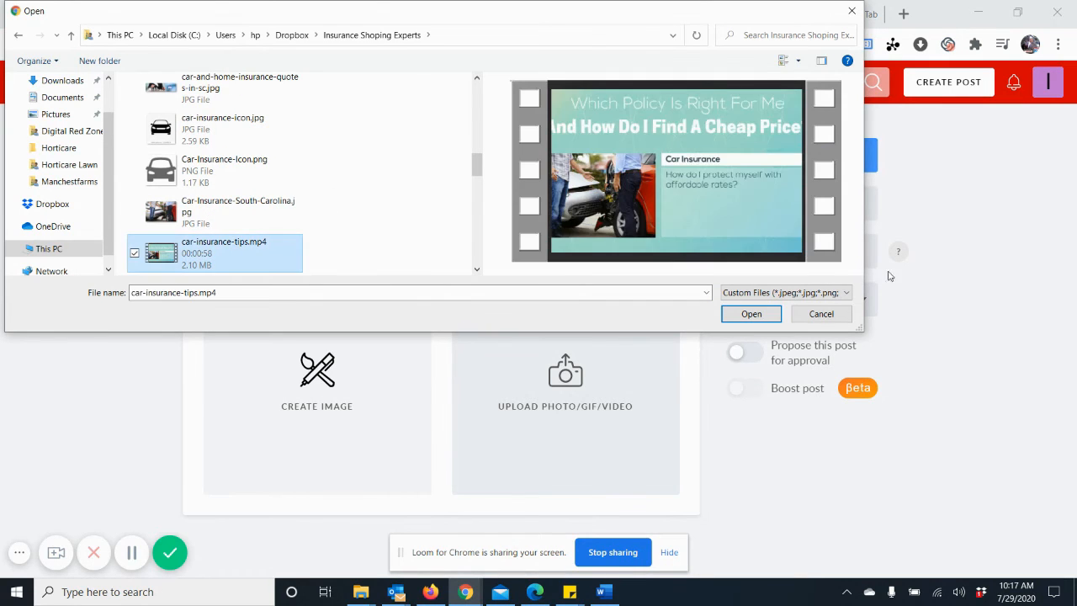
pyautogui.click(750, 313)
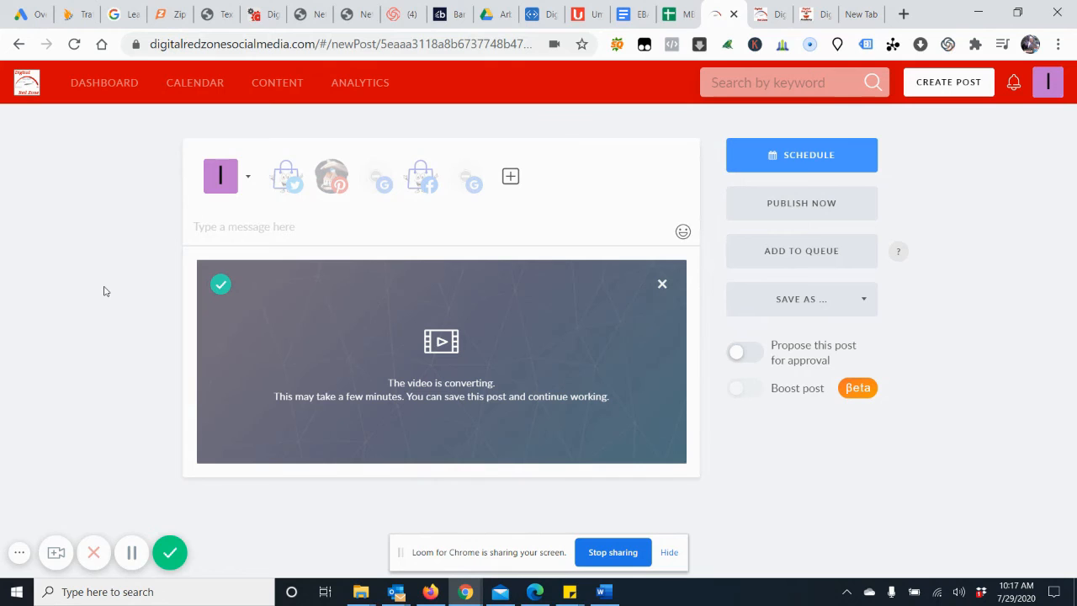
# Enter the post message "Quick Car Insurance Tips!" and save the post to My Ideas for Insurance Shopping Experts
pyautogui.click(218, 228)
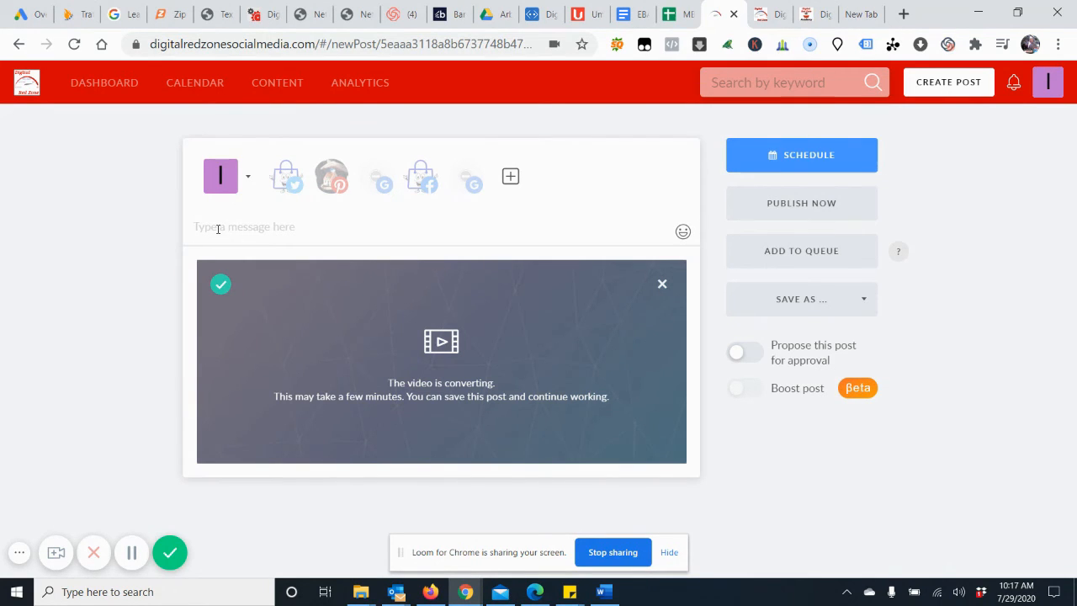
pyautogui.write('Quick Car Insu')
pyautogui.click(814, 302)
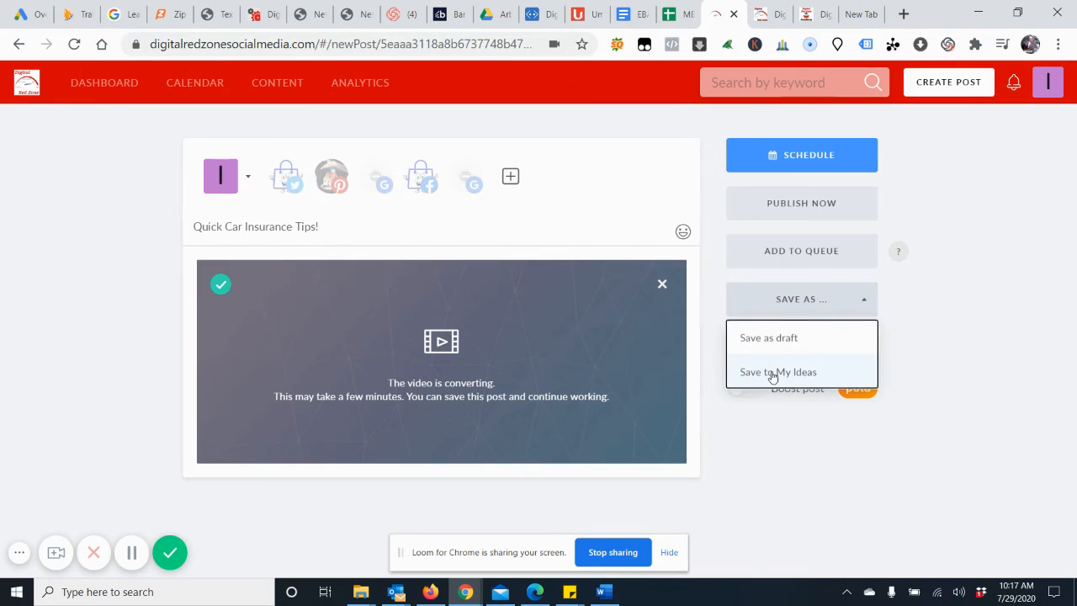
pyautogui.click(774, 372)
pyautogui.scroll(-5, 719, 468)
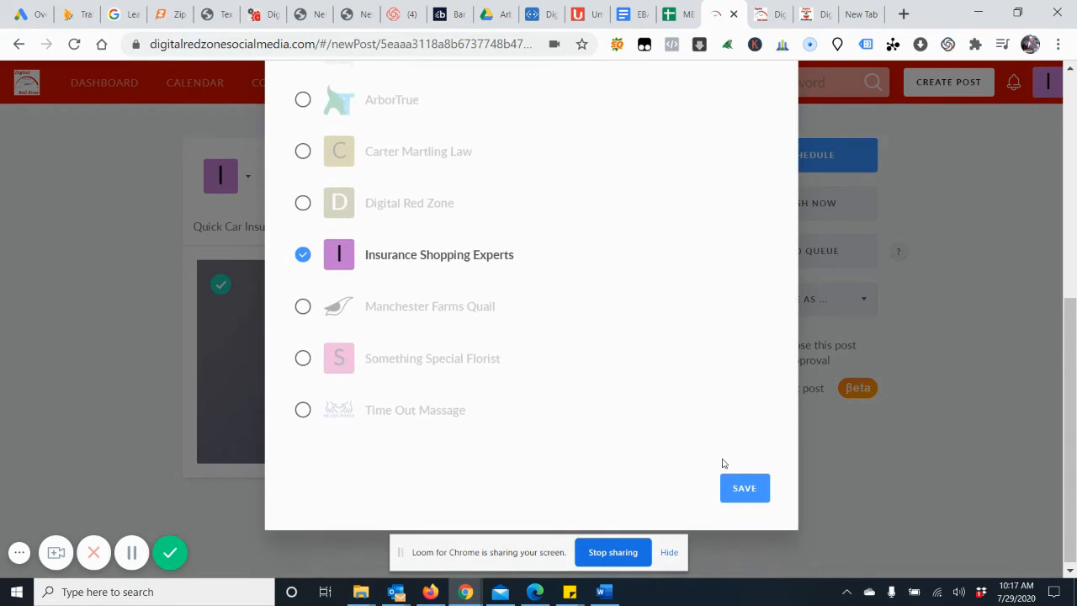
pyautogui.click(744, 487)
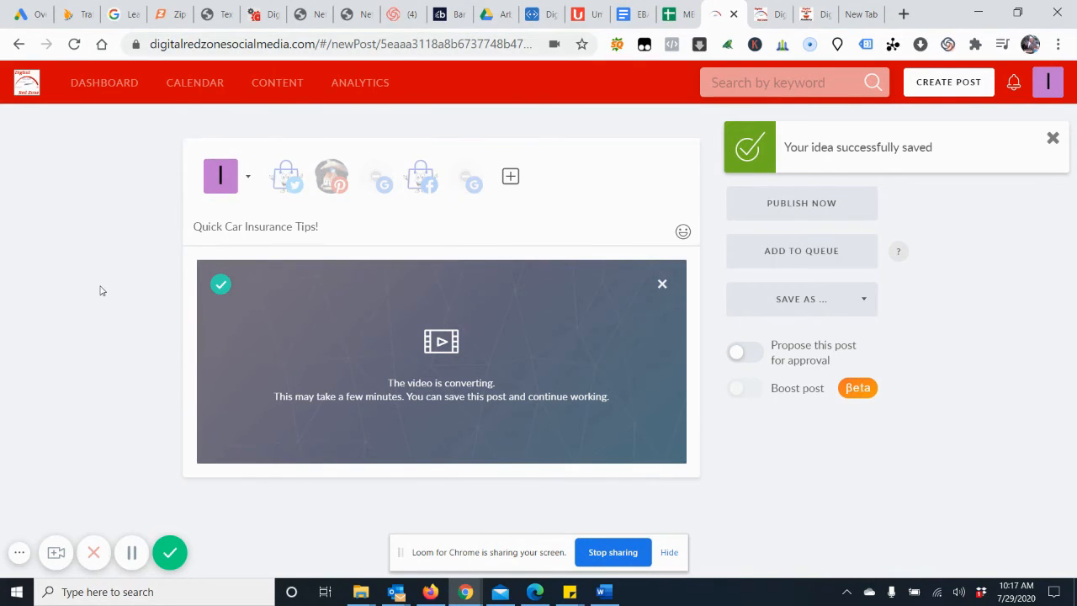
# Use the saved "Quick Car Insurance Tips!" idea of Insurance Shopping Experts in a new post and preview its video
pyautogui.moveTo(299, 86)
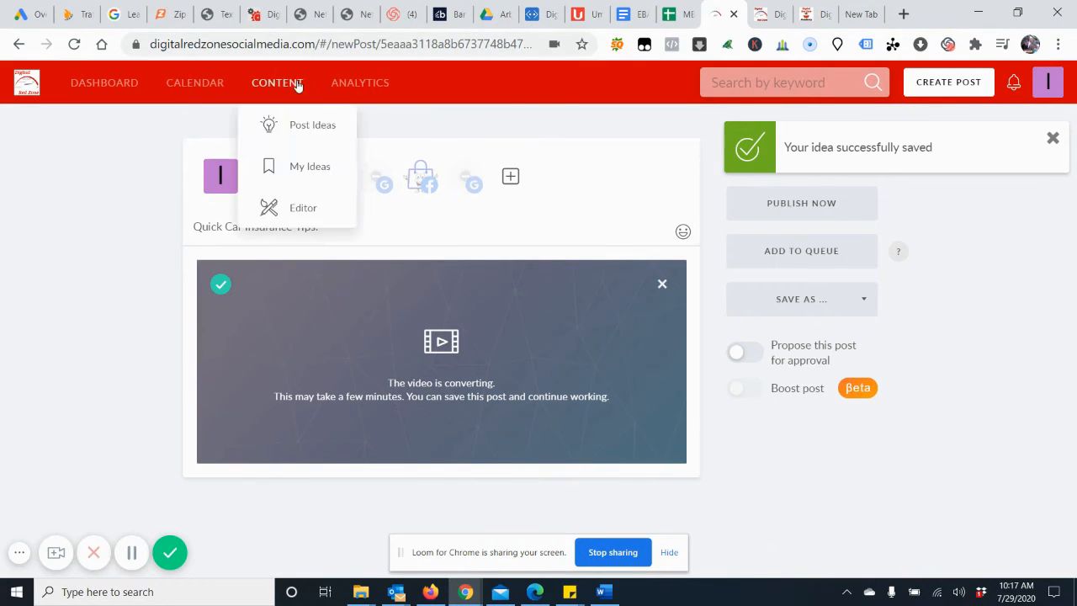
pyautogui.click(305, 174)
pyautogui.click(624, 141)
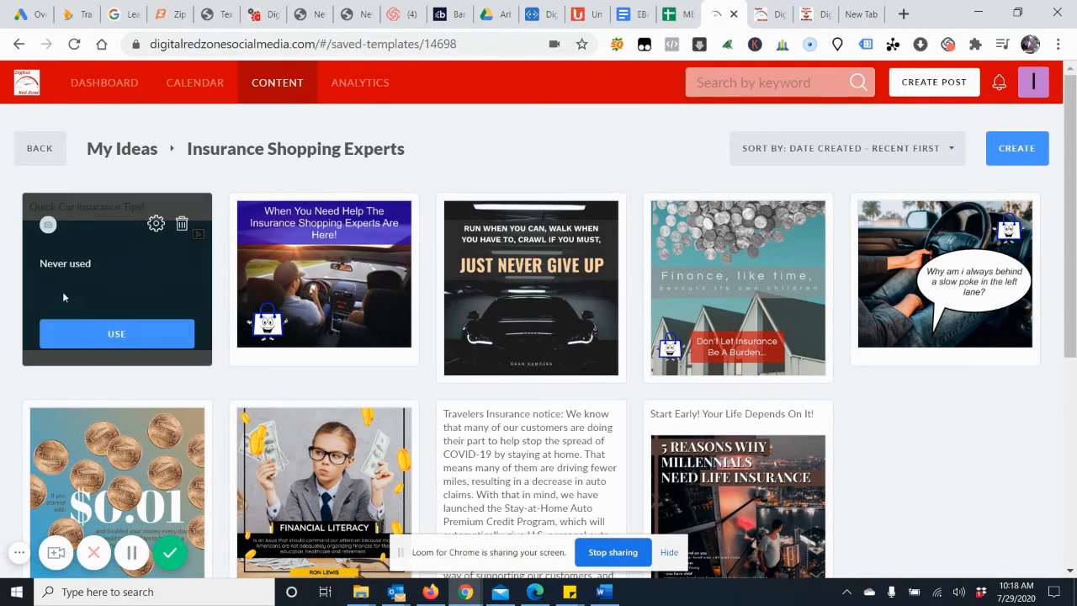
pyautogui.click(126, 334)
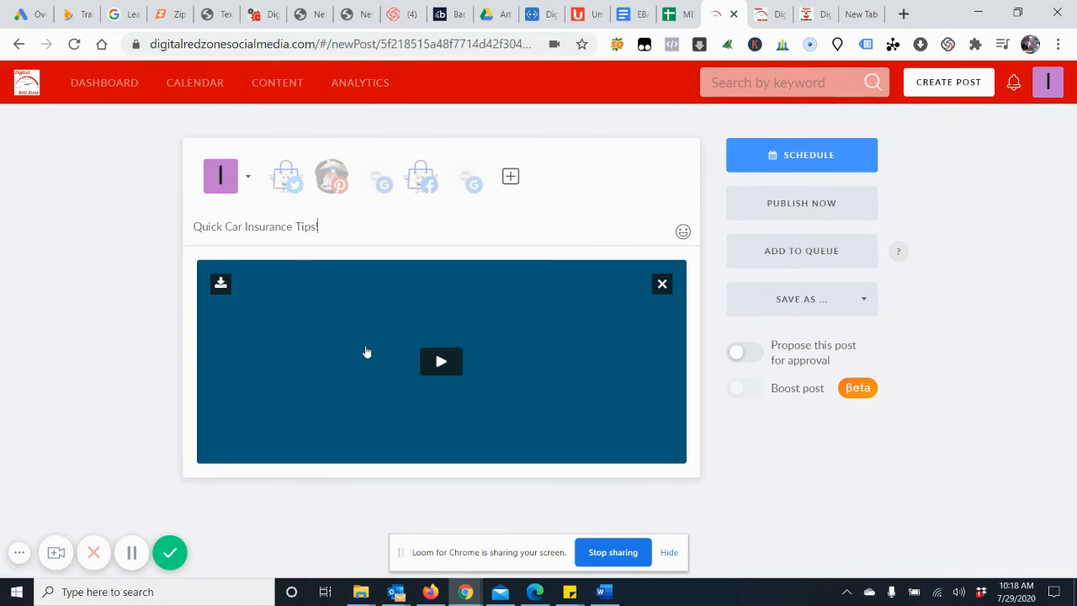
pyautogui.click(440, 361)
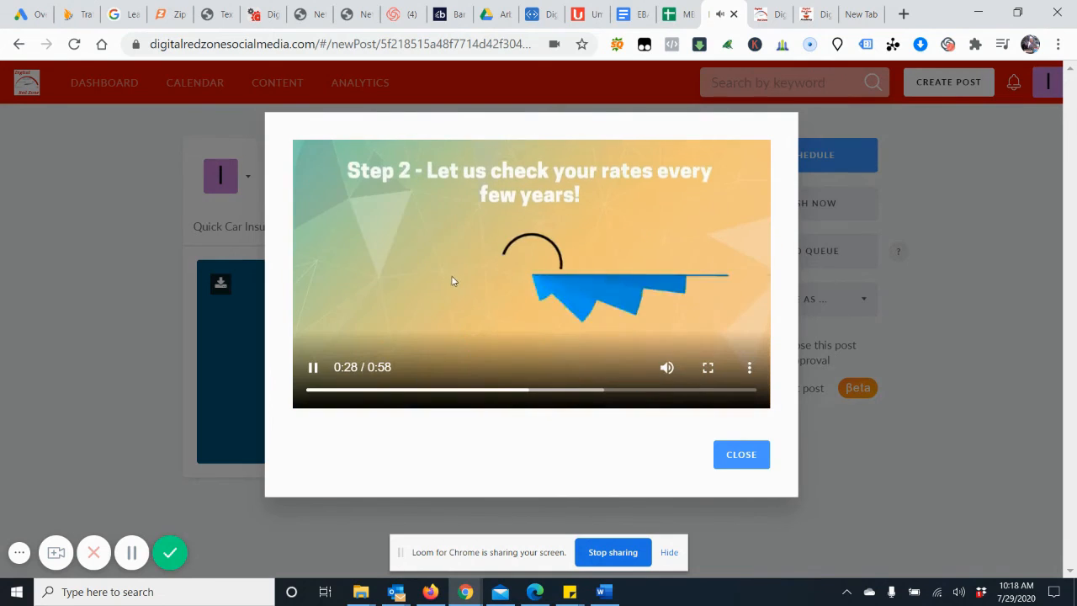
pyautogui.click(738, 458)
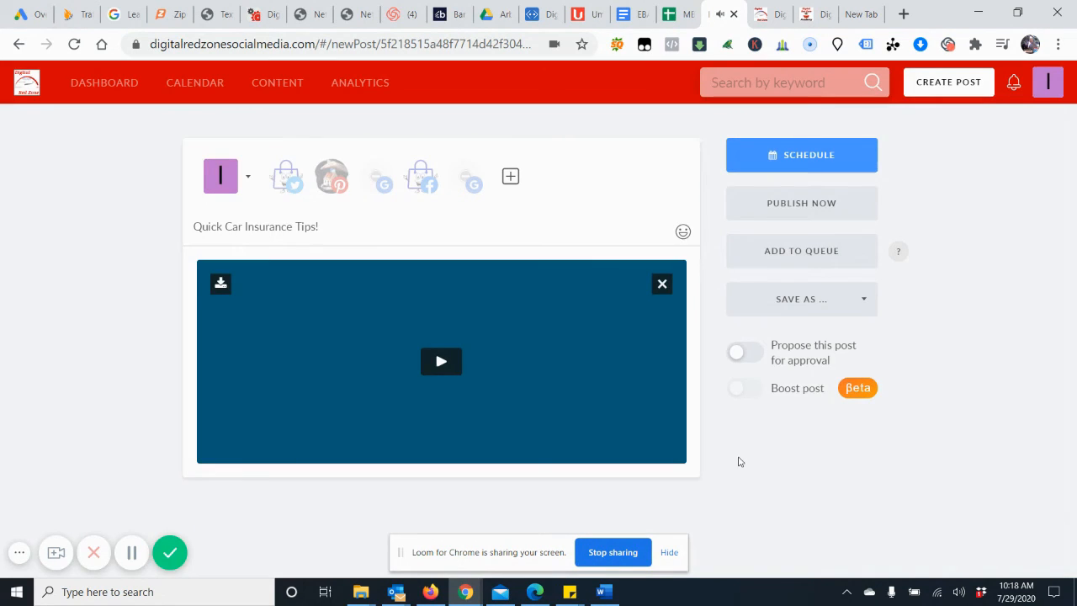
# Add the hashtag #carinsurance to the message and select the Facebook page as the post's destination
pyautogui.click(380, 230)
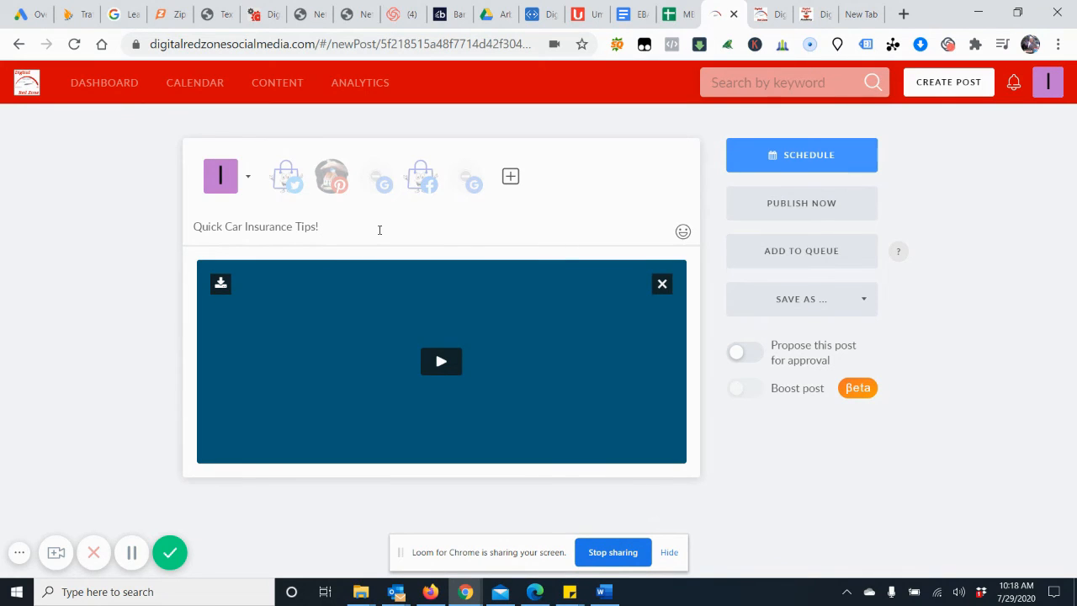
pyautogui.write('#carinsurance')
pyautogui.click(421, 178)
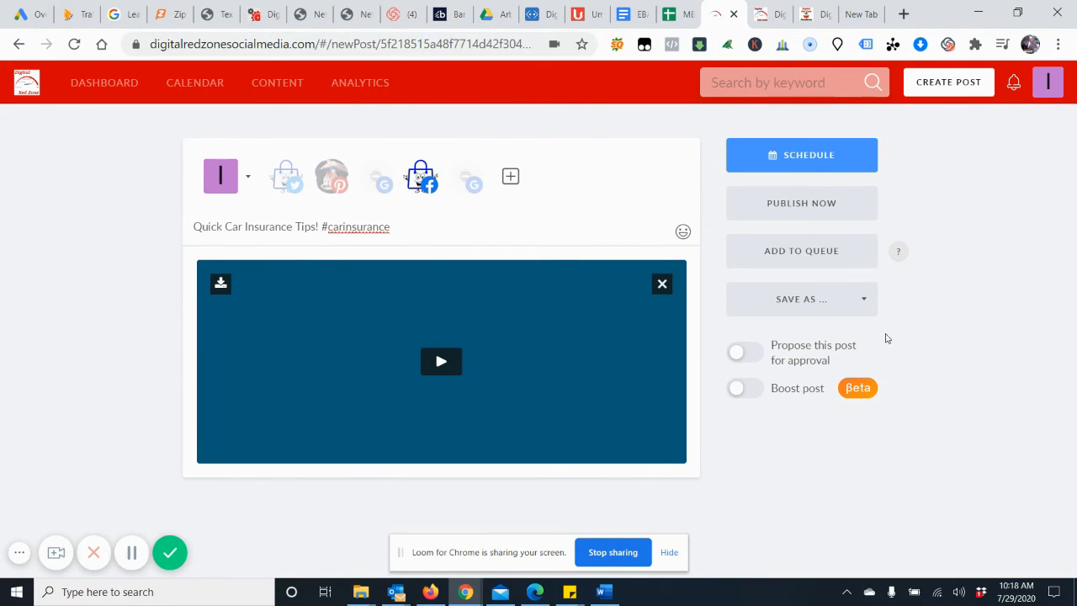
# Schedule the post for Wed, Jul 29, 2020 at 12:15 PM and show it in the calendar
pyautogui.click(801, 162)
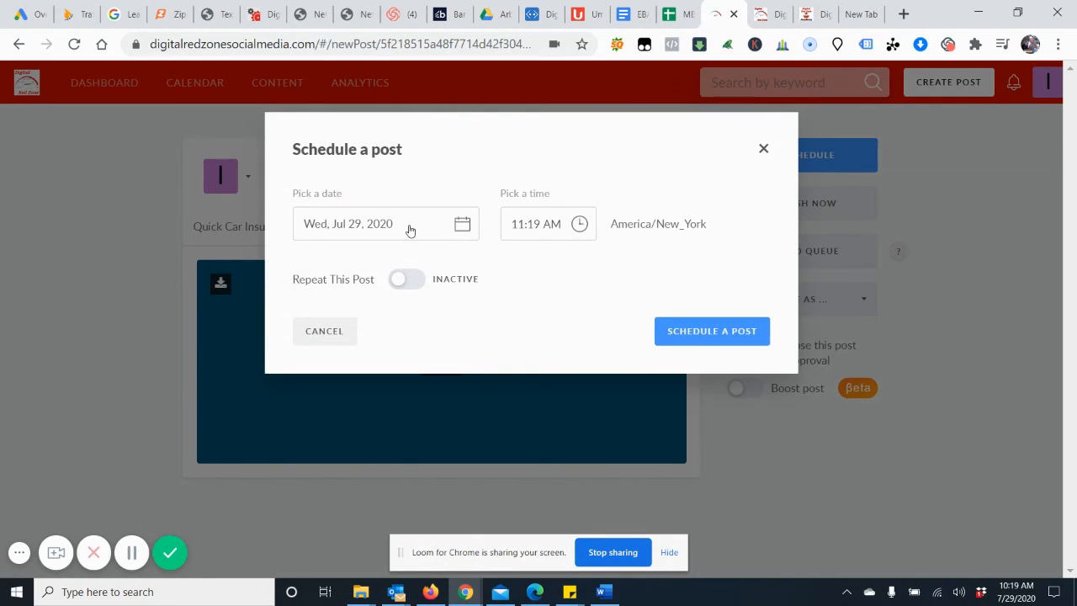
pyautogui.click(411, 231)
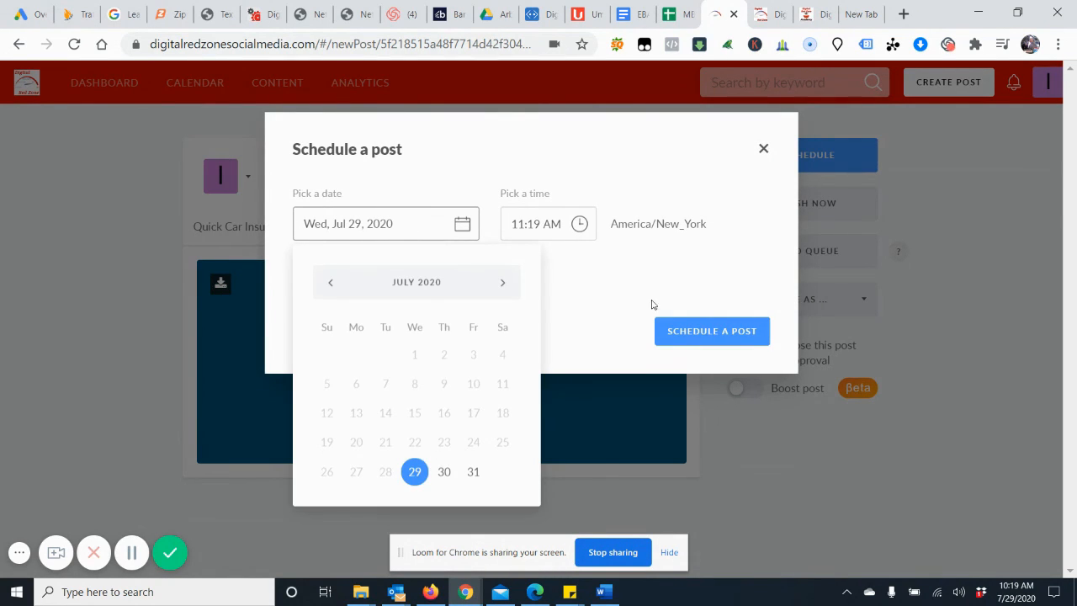
pyautogui.click(610, 255)
pyautogui.click(525, 223)
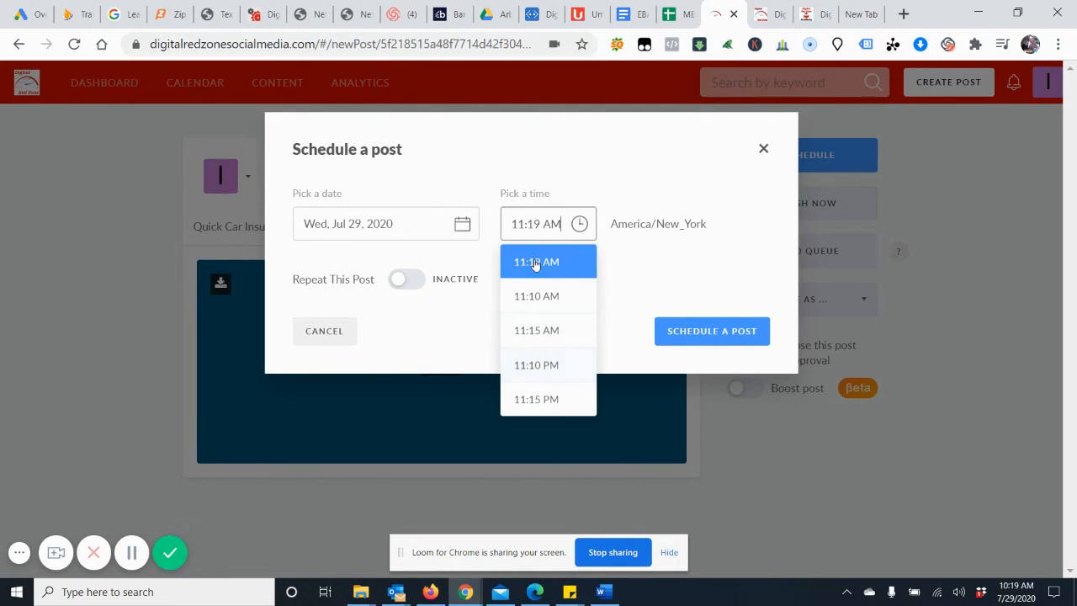
pyautogui.moveTo(523, 223); pyautogui.dragTo(500, 224)
pyautogui.write('12')
pyautogui.click(546, 401)
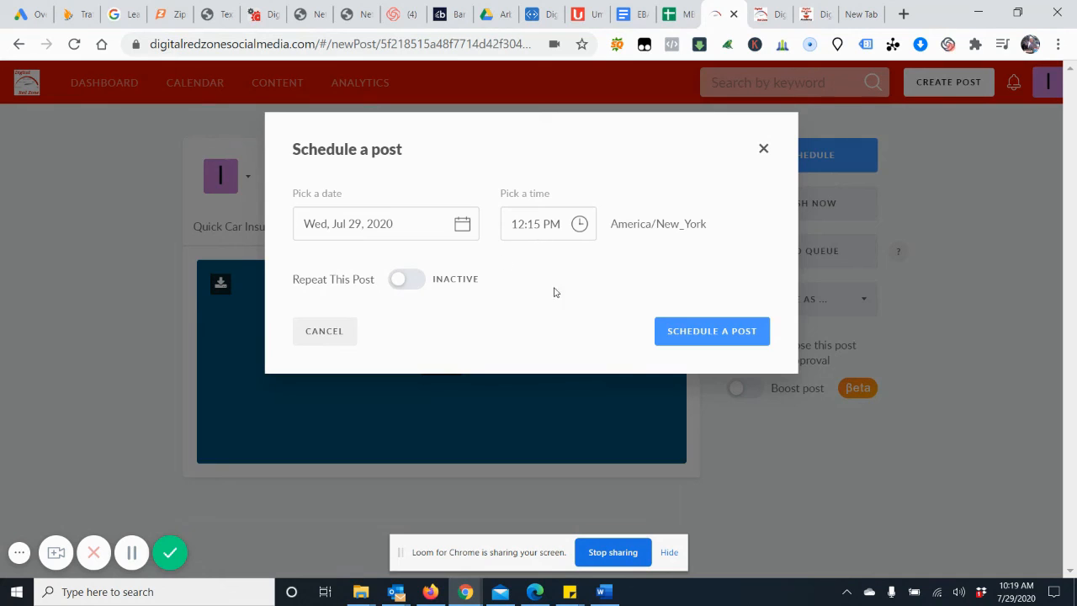
pyautogui.click(711, 336)
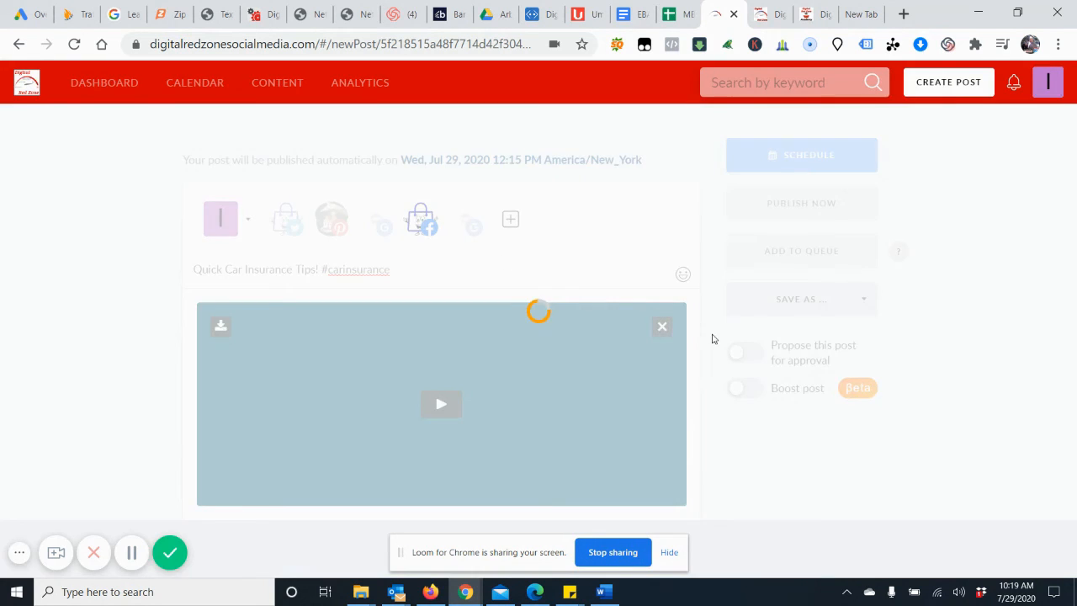
pyautogui.click(470, 294)
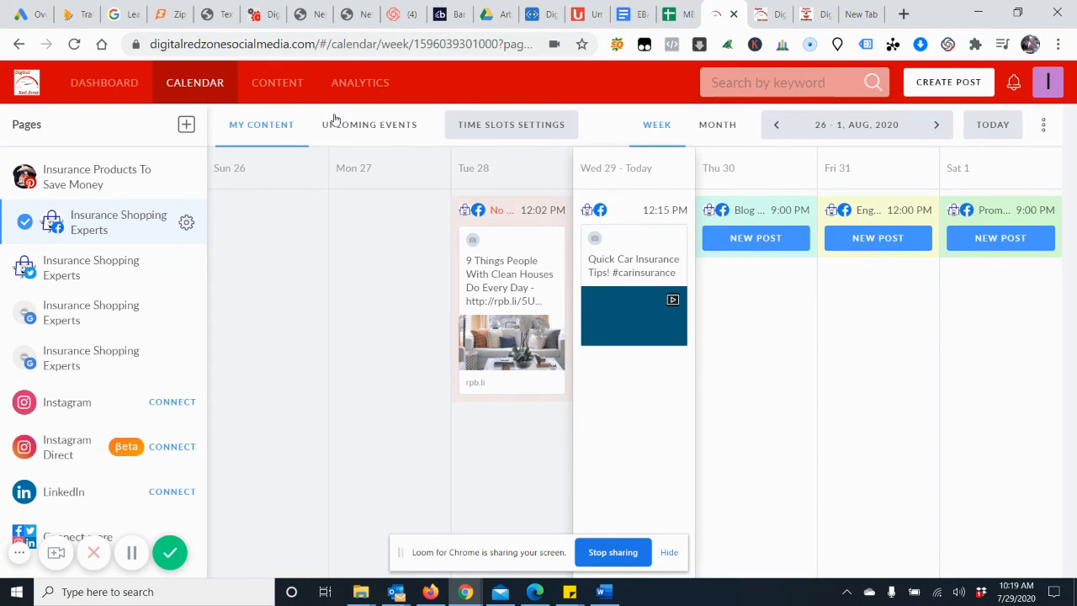
# Open a blank design in the image editor and examine the preset canvas sizes and the download option
pyautogui.moveTo(286, 82)
pyautogui.click(300, 209)
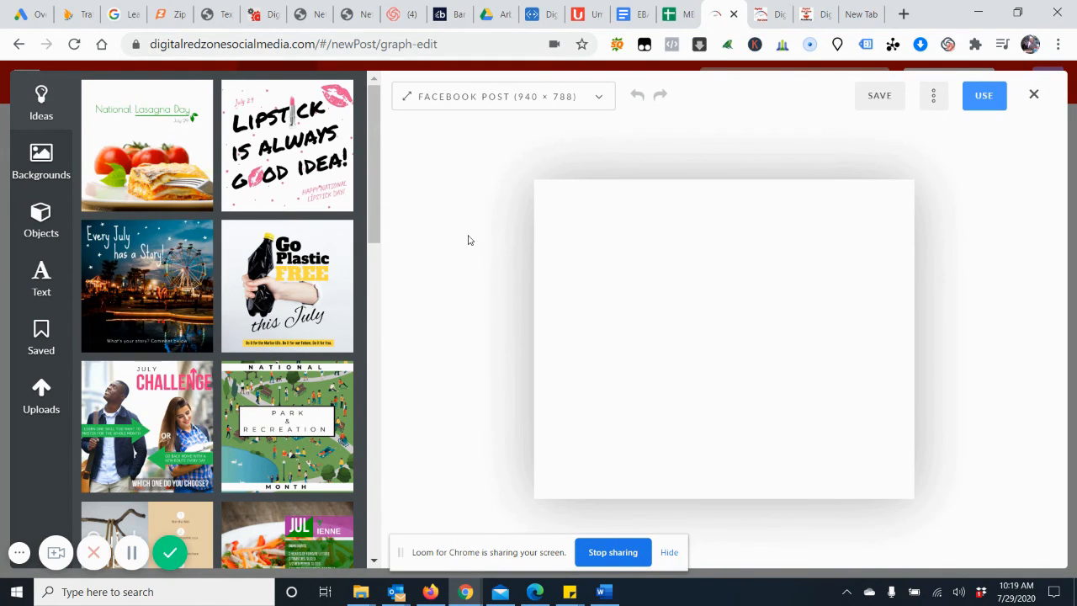
pyautogui.click(600, 98)
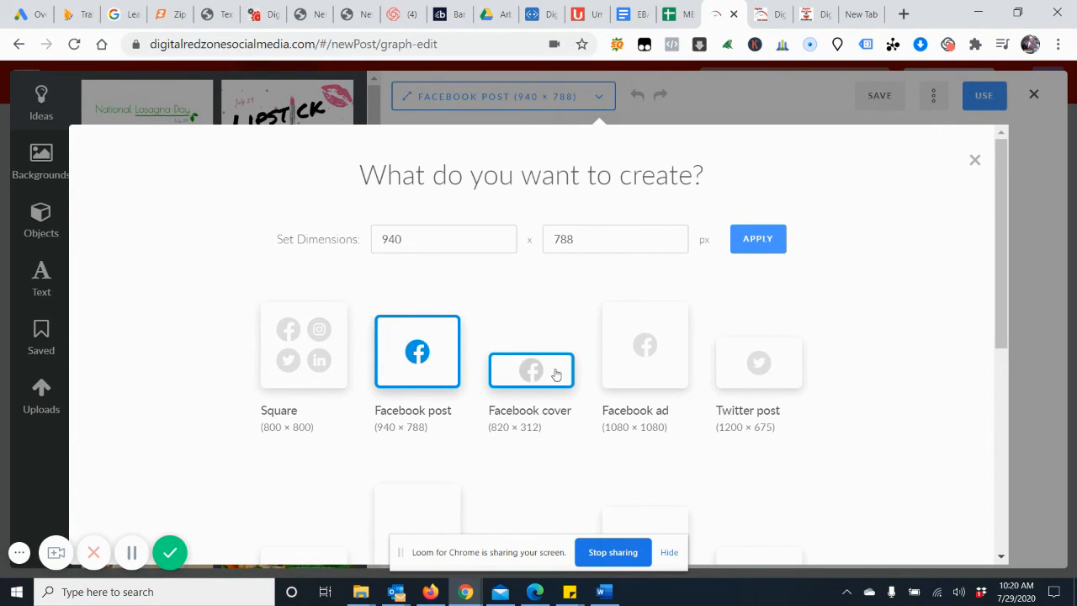
pyautogui.scroll(-3, 320, 361)
pyautogui.scroll(-1, 244, 378)
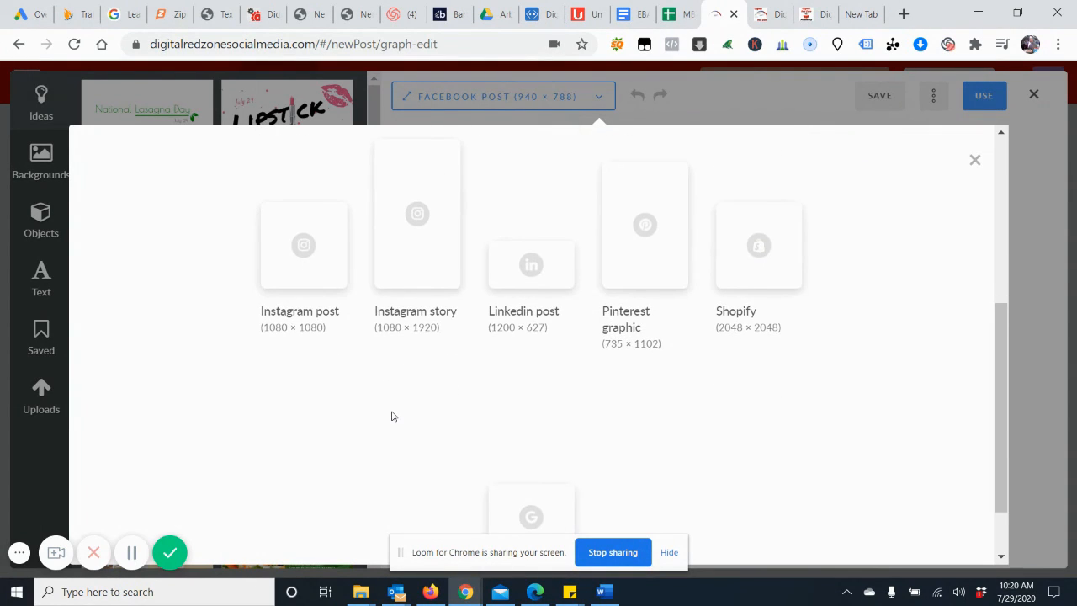
pyautogui.scroll(-1, 391, 416)
pyautogui.scroll(-1, 387, 416)
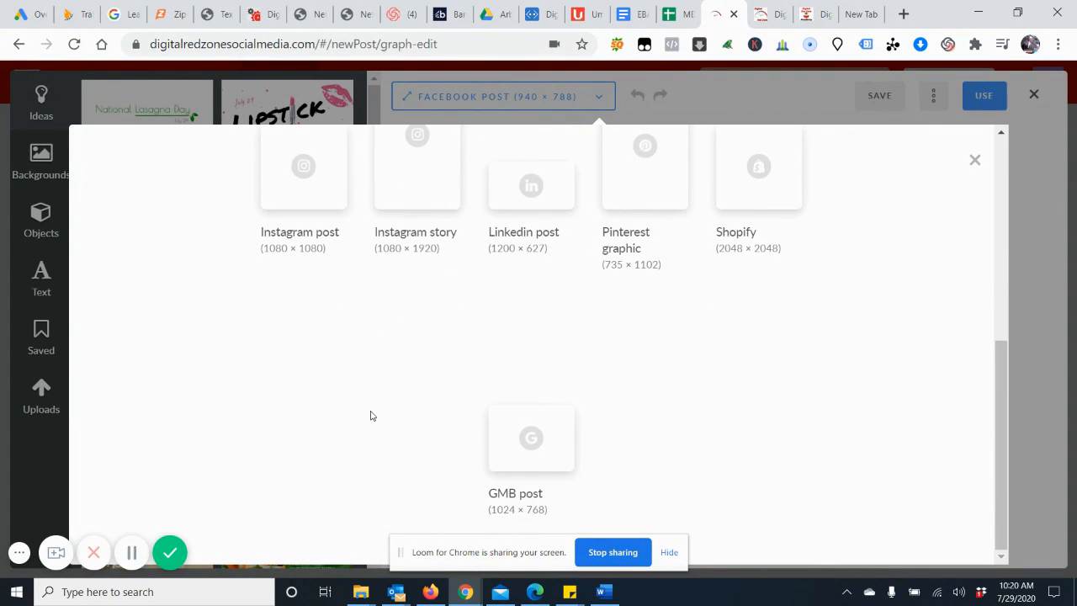
pyautogui.scroll(5, 370, 415)
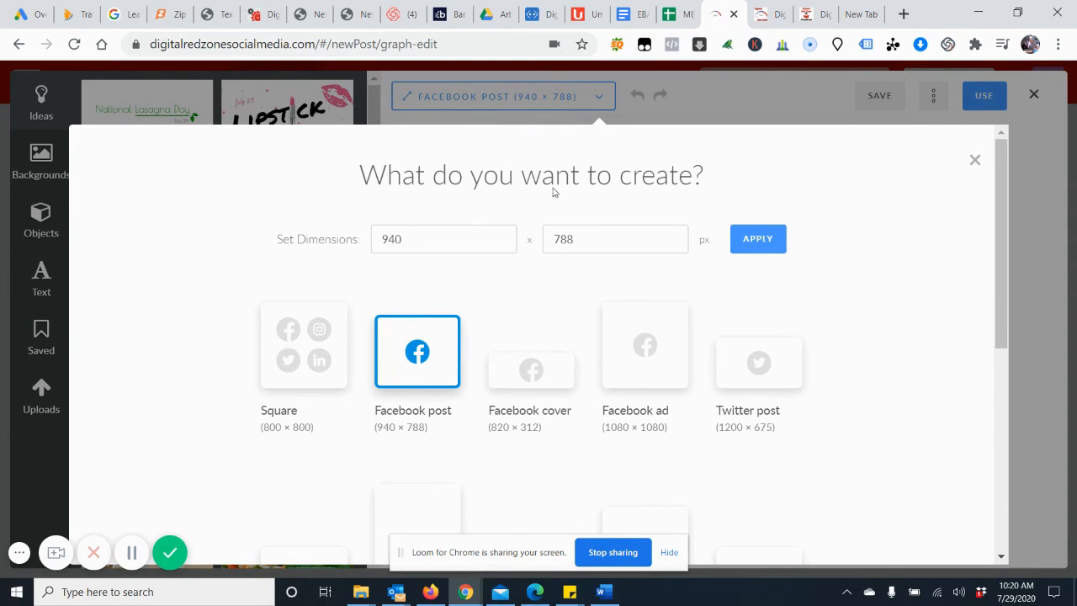
pyautogui.click(975, 160)
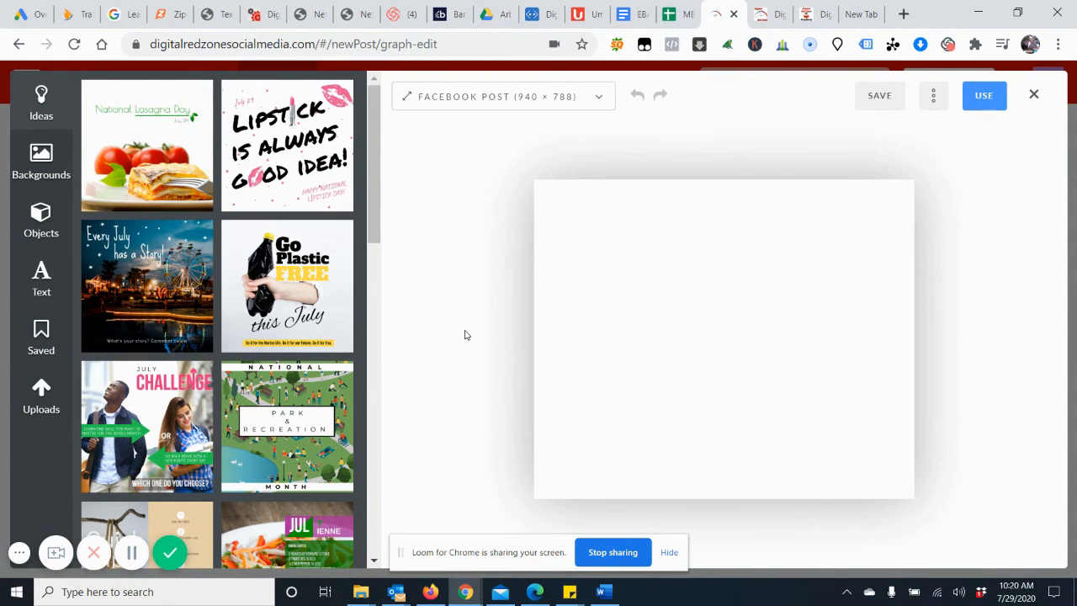
pyautogui.click(940, 98)
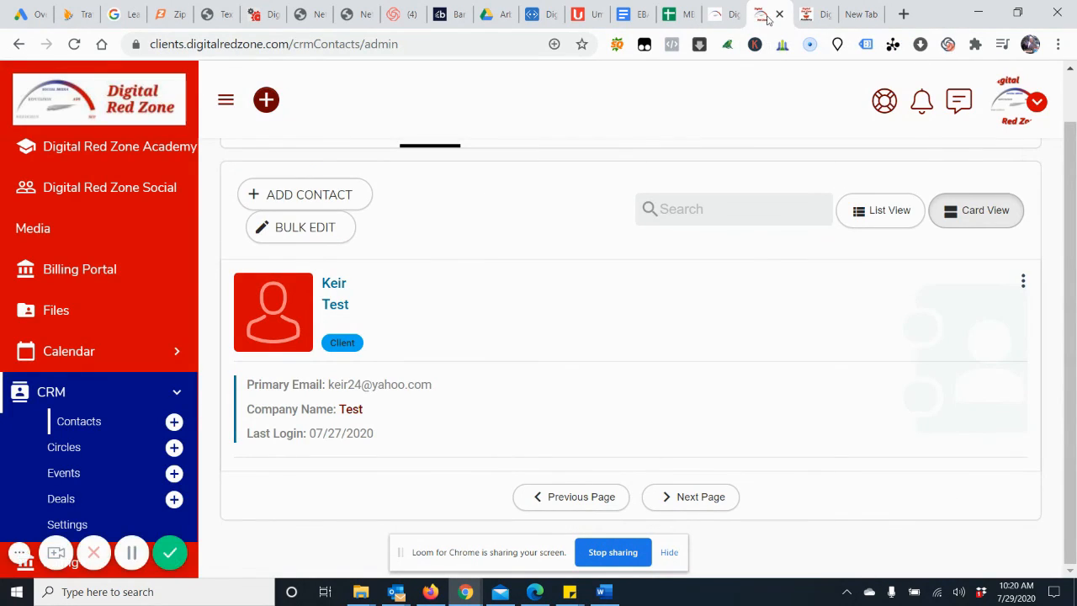
# Switch to the Digital Red Zone client dashboard in Firefox and open its Files page
pyautogui.scroll(-4, 151, 303)
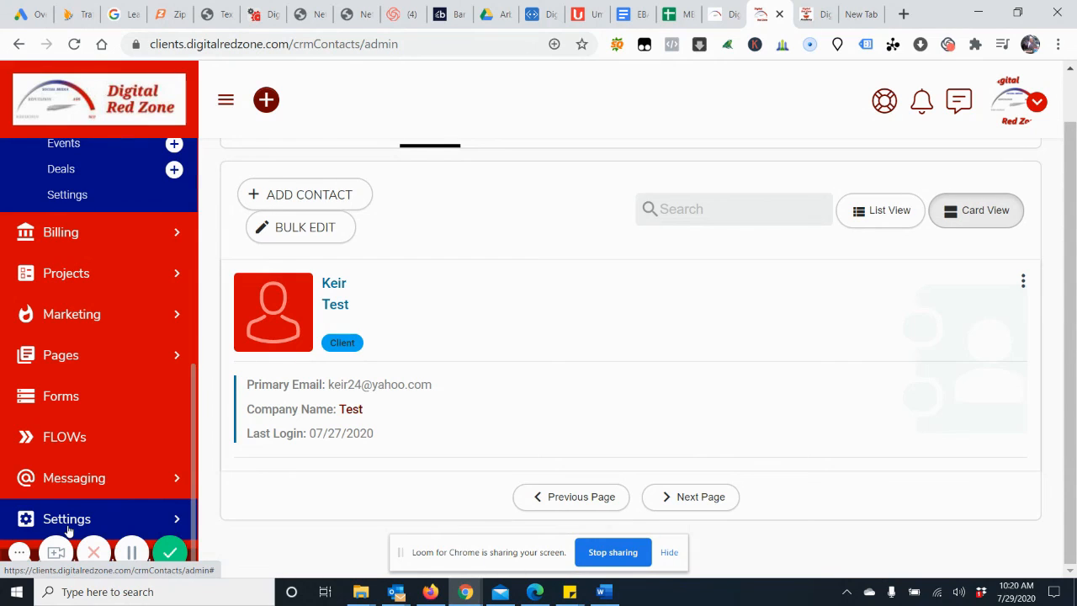
pyautogui.click(430, 592)
pyautogui.click(100, 31)
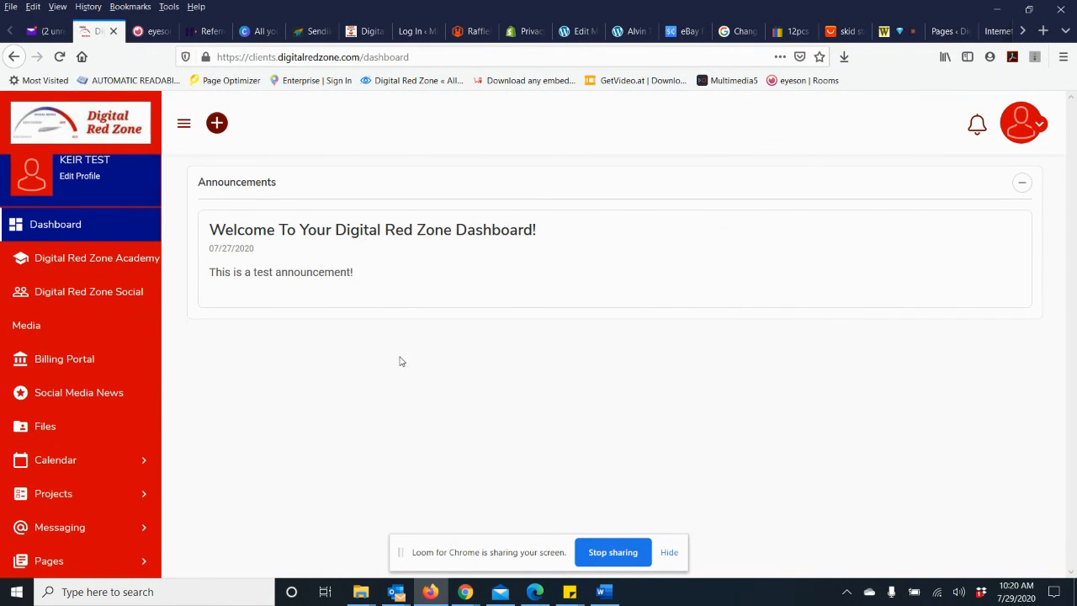
pyautogui.click(61, 428)
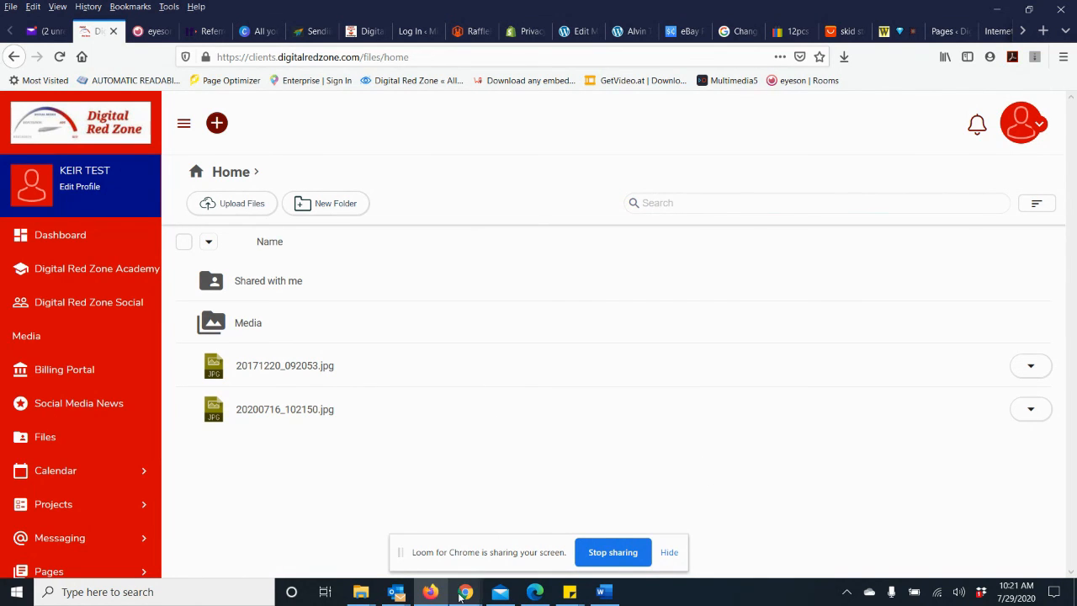
# Switch back to Chrome and return to the blank design in the image editor
pyautogui.moveTo(466, 591)
pyautogui.click(419, 557)
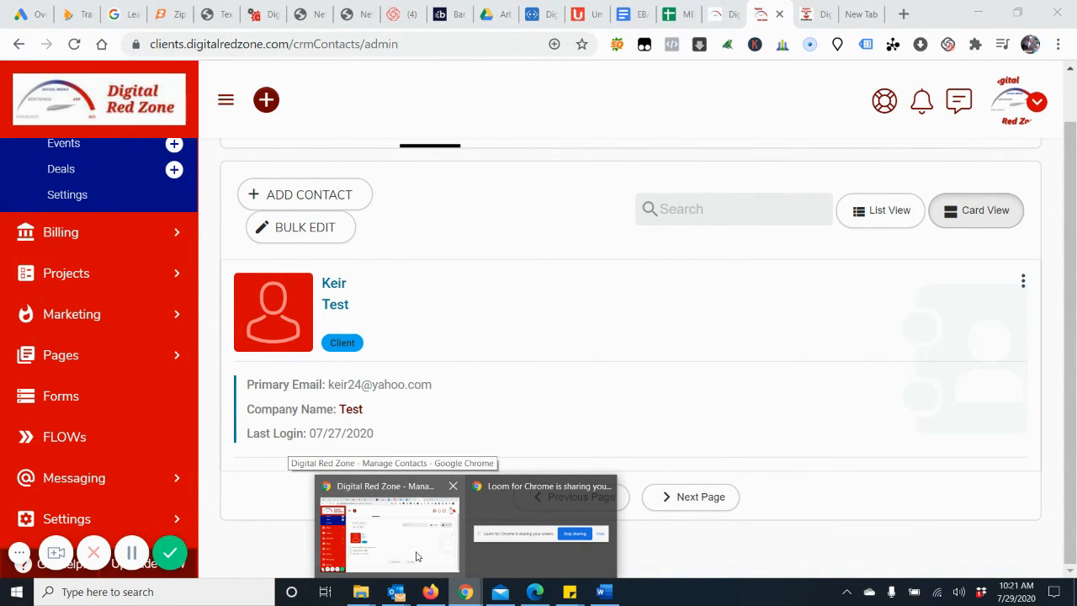
pyautogui.click(718, 13)
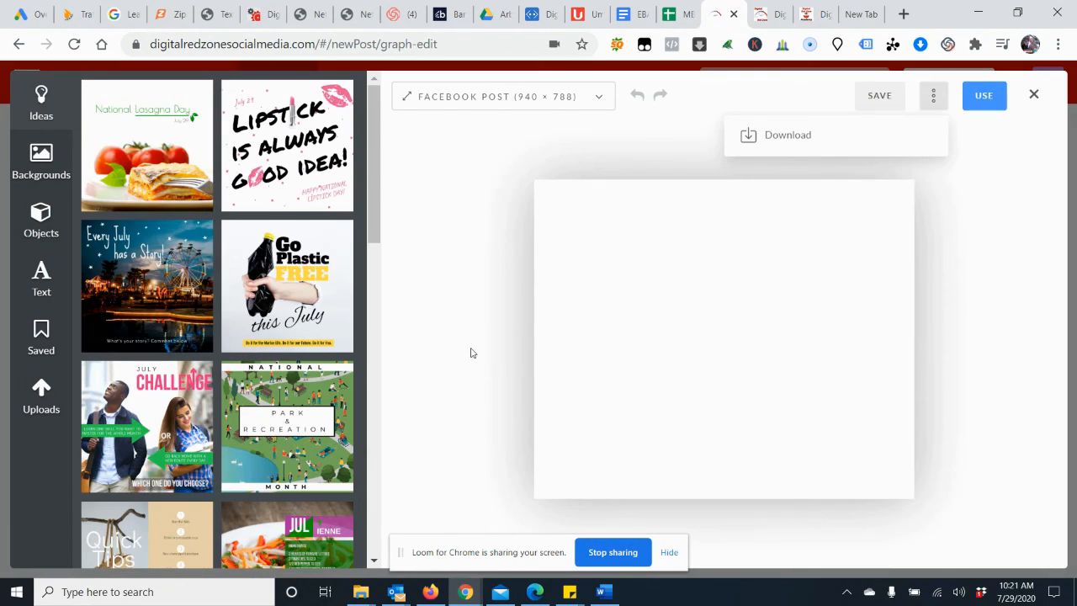